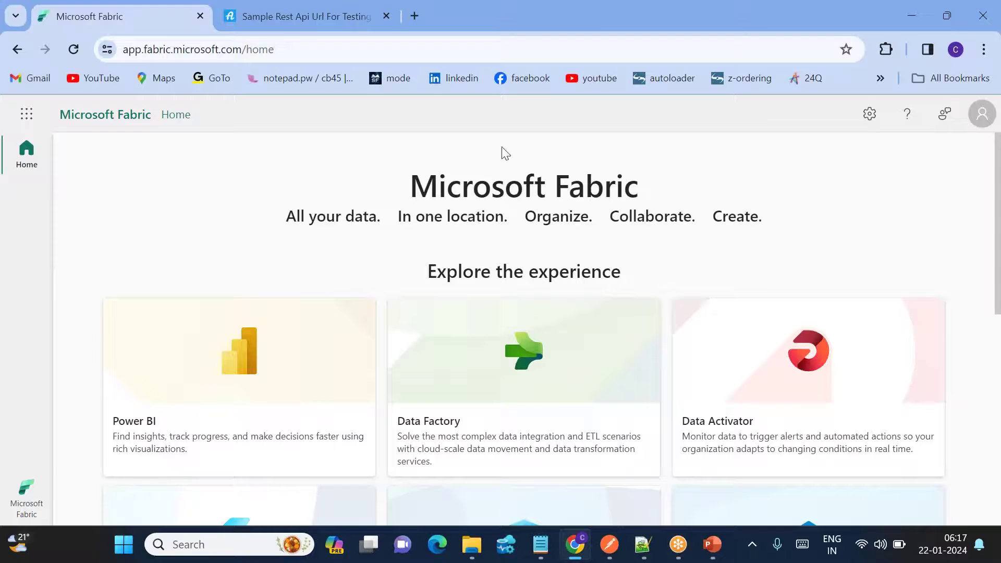
# Review the Api List on the sample REST API page and glance at Postman's users page=1 request.
pyautogui.click(259, 20)
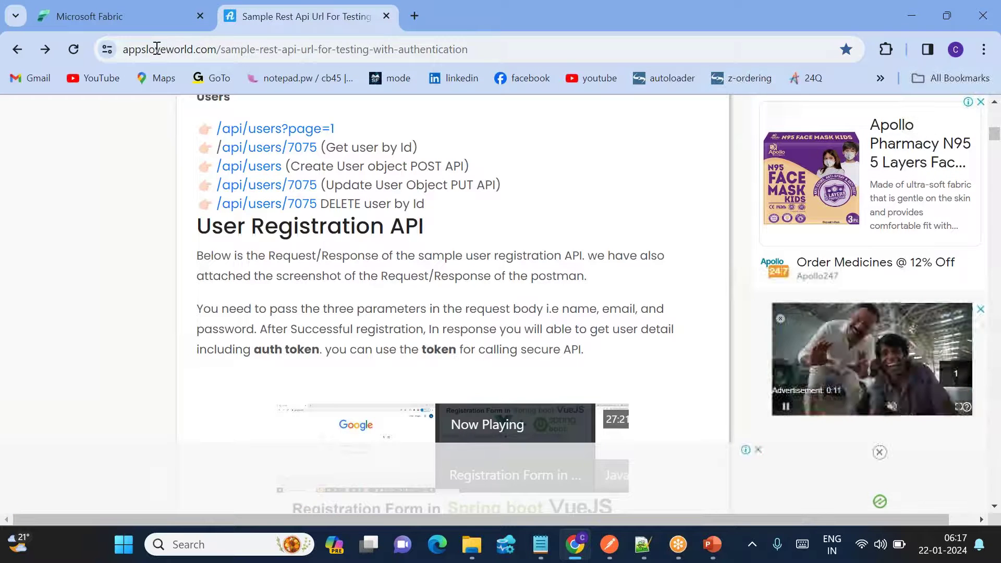
pyautogui.moveTo(156, 48); pyautogui.dragTo(436, 49)
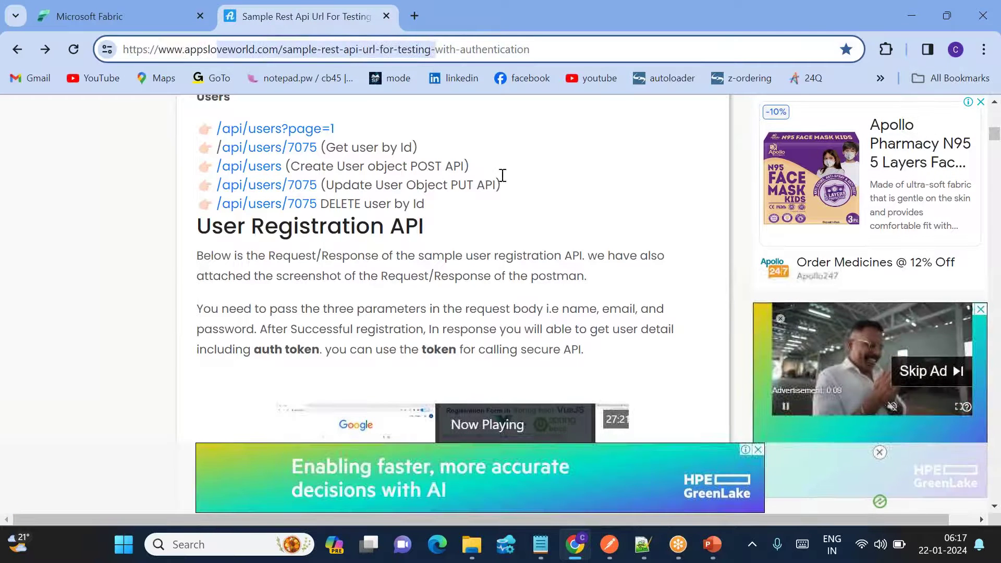
pyautogui.scroll(1, 556, 197)
pyautogui.scroll(5, 556, 197)
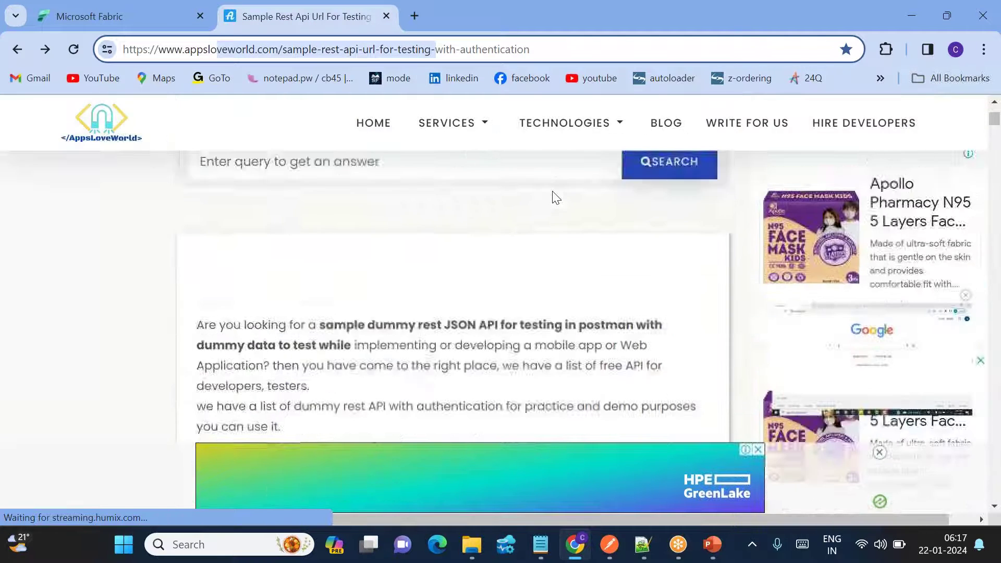
pyautogui.scroll(-1, 556, 198)
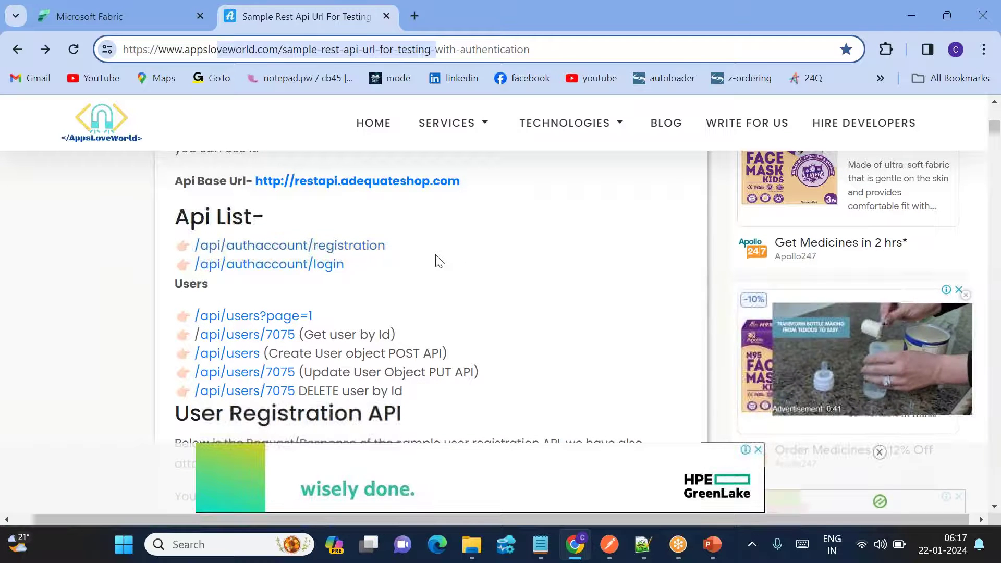
pyautogui.hotkey('alt', 'Tab')
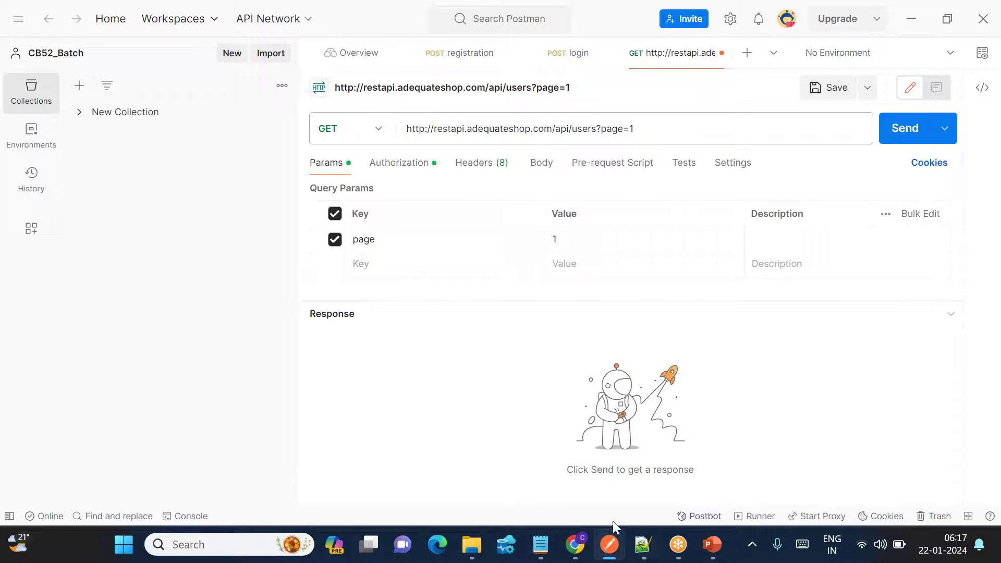
pyautogui.click(575, 545)
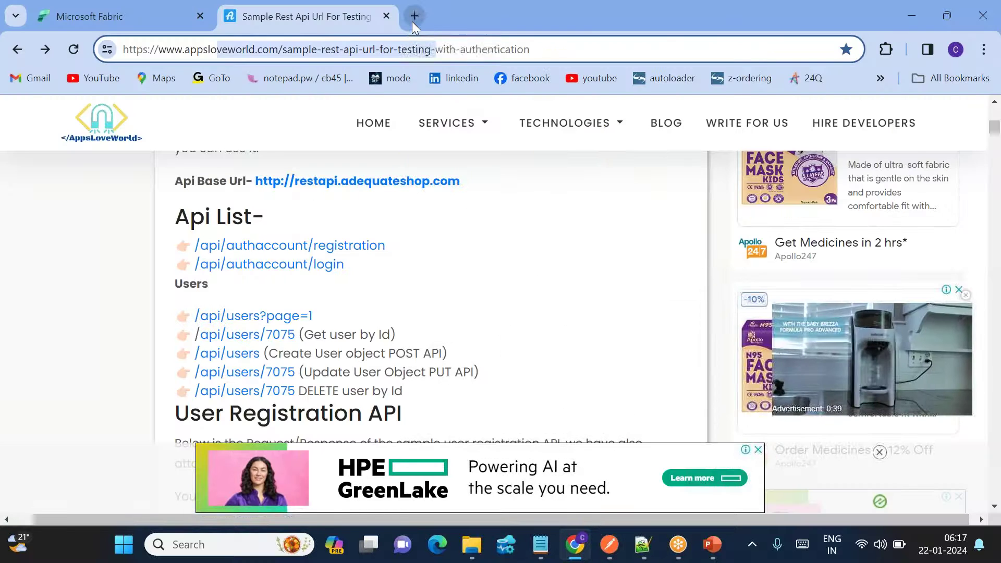
# Search 'download postman' in a new tab and open the postman.com/downloads page.
pyautogui.click(414, 16)
pyautogui.write('downlp')
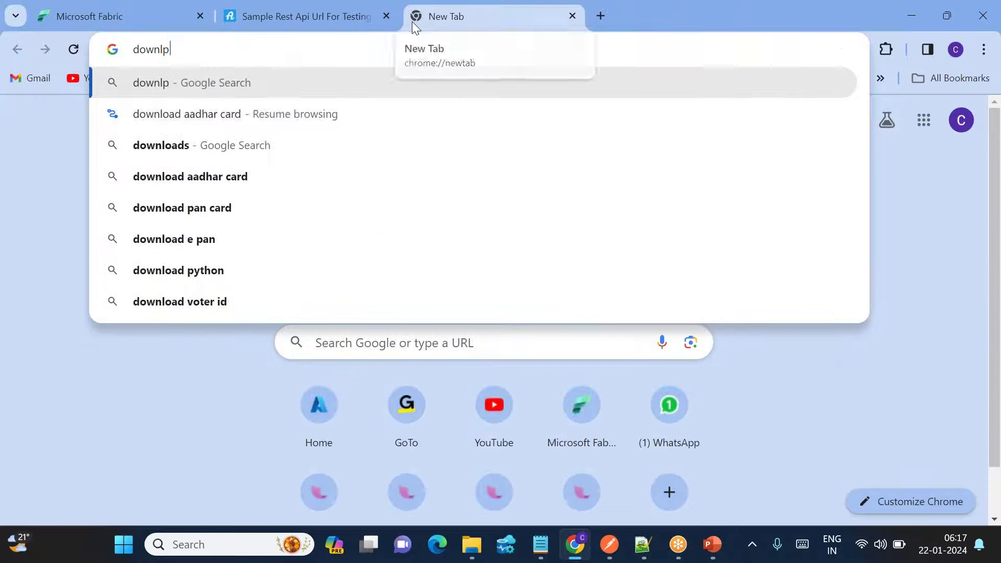
pyautogui.press('BackSpace')
pyautogui.press('Down')
pyautogui.press('Return')
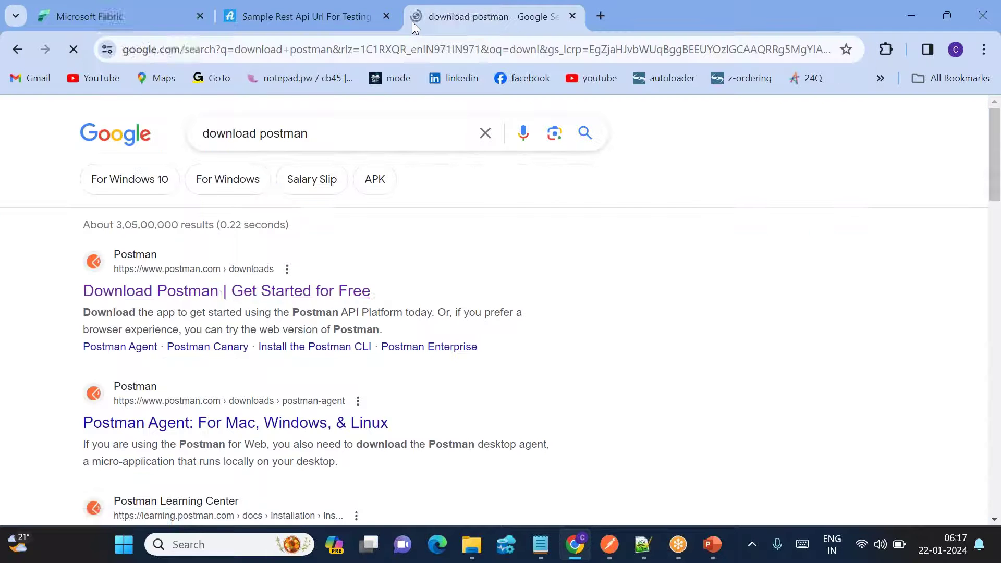
pyautogui.click(201, 290)
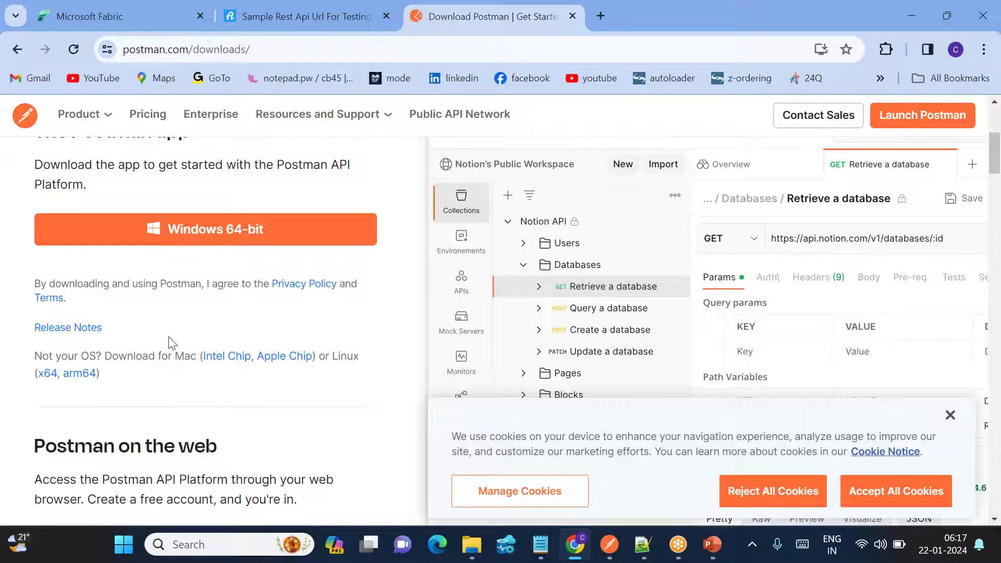
# Return to the Postman app showing the GET /api/users?page=1 request.
pyautogui.scroll(3, 278, 347)
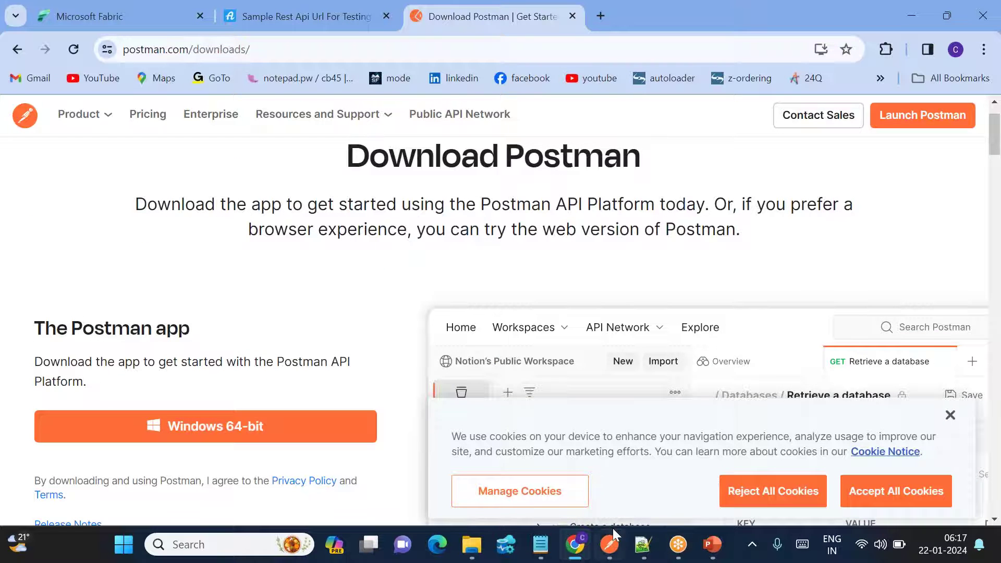
pyautogui.moveTo(616, 557)
pyautogui.click(589, 462)
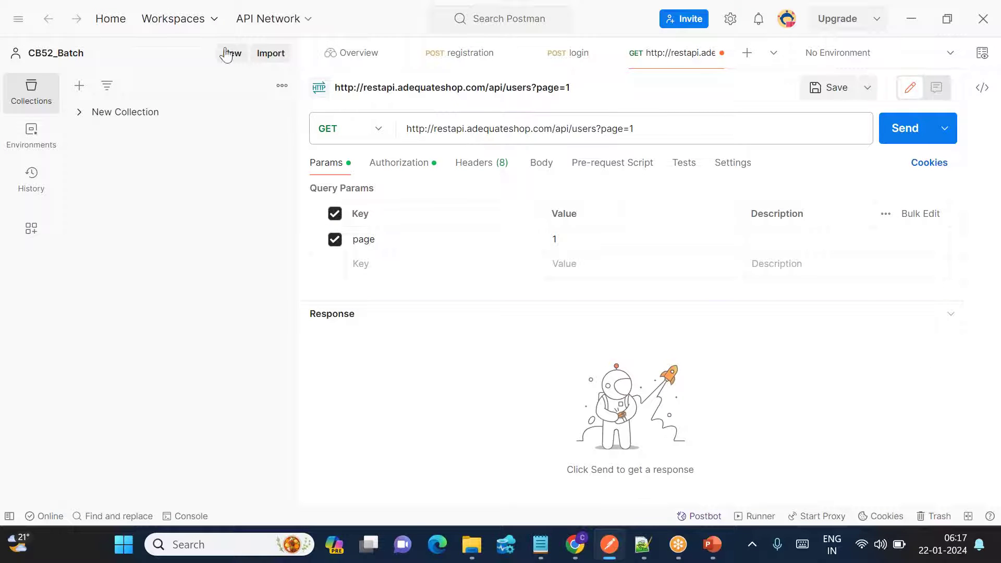
# Create a blank workspace named youtube_video with Personal visibility from the Workspaces menu.
pyautogui.click(207, 24)
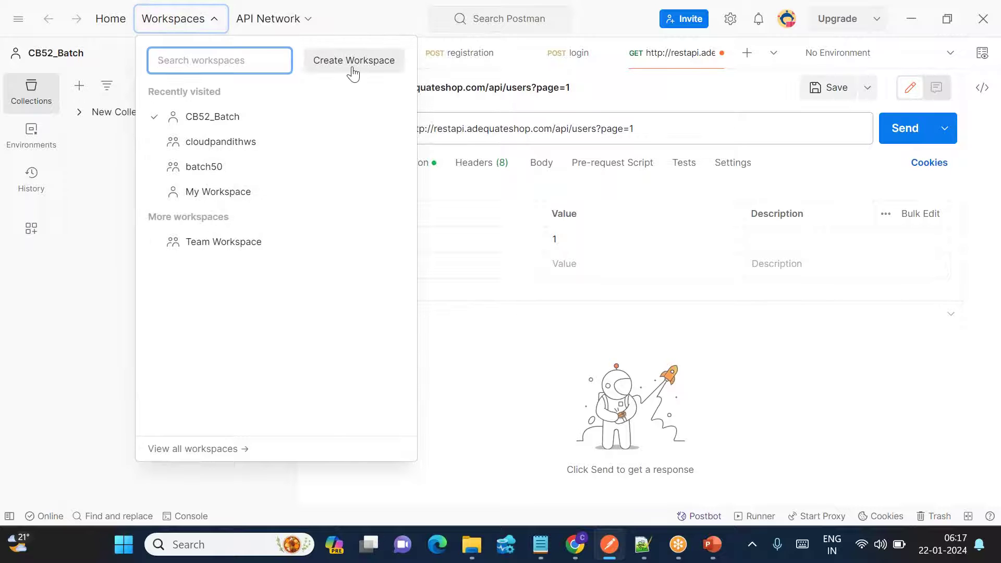
pyautogui.click(353, 68)
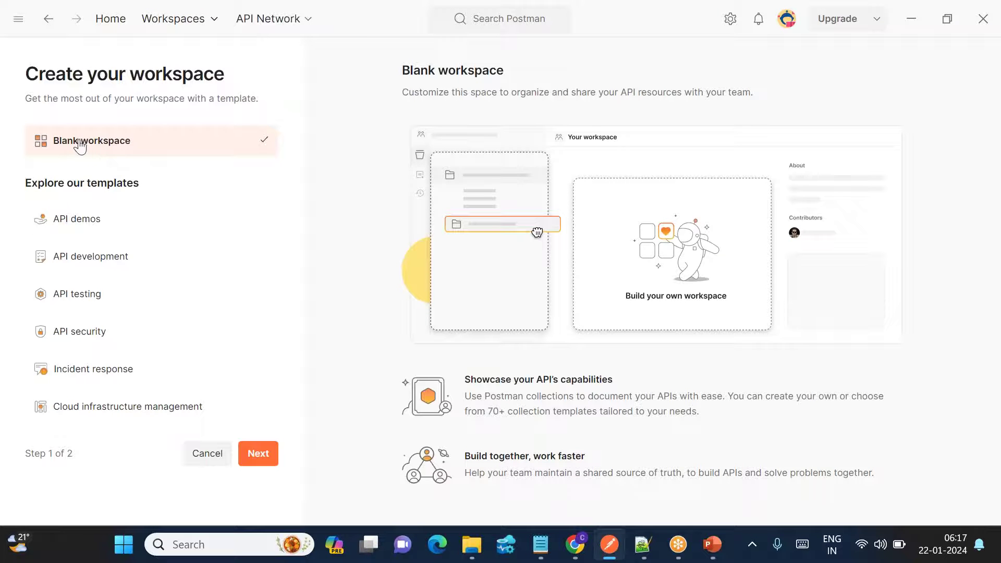
pyautogui.click(258, 451)
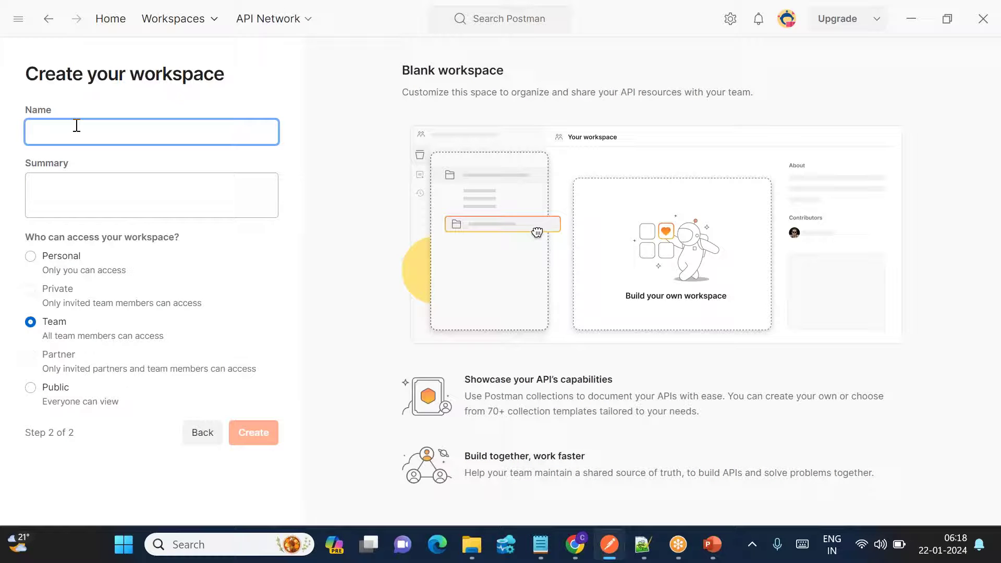
pyautogui.write('youtube_video')
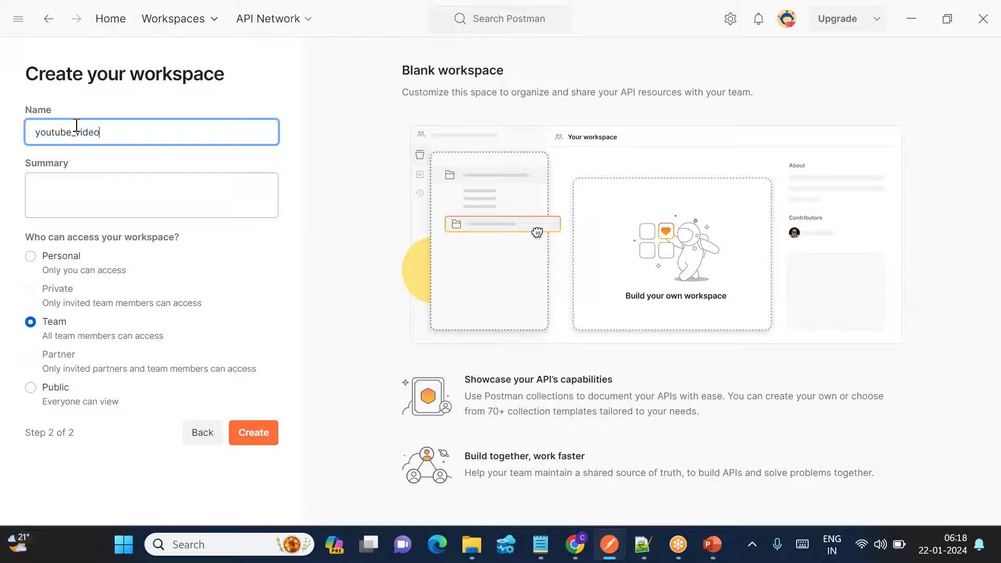
pyautogui.click(30, 257)
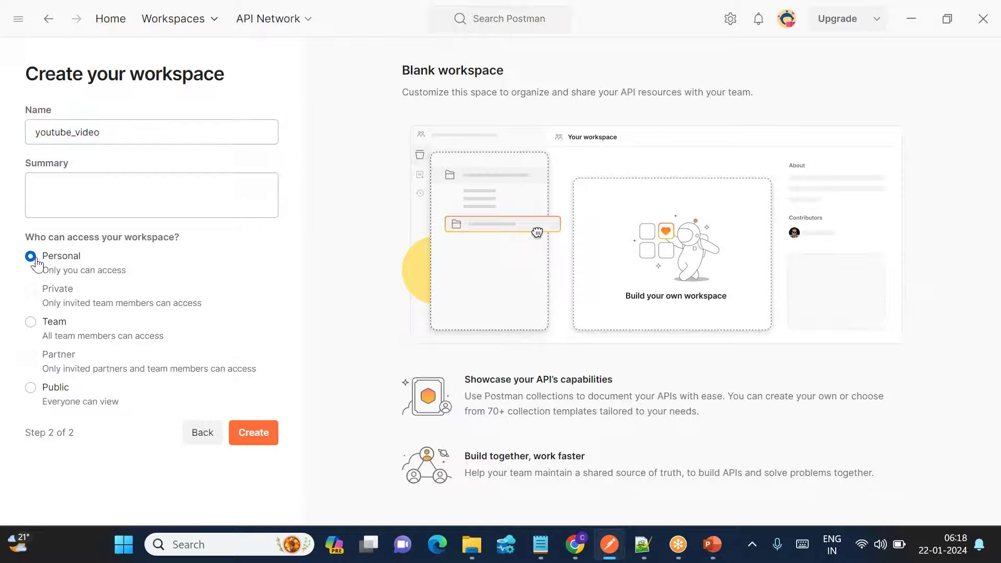
pyautogui.click(247, 437)
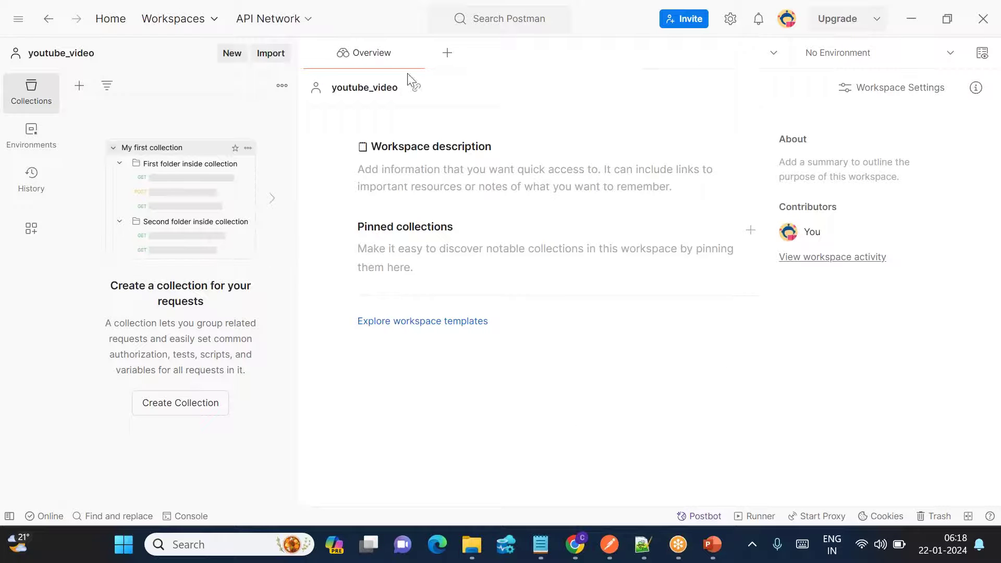
# Open a new Untitled GET request and view the PowerPoint steps slideshow.
pyautogui.click(447, 58)
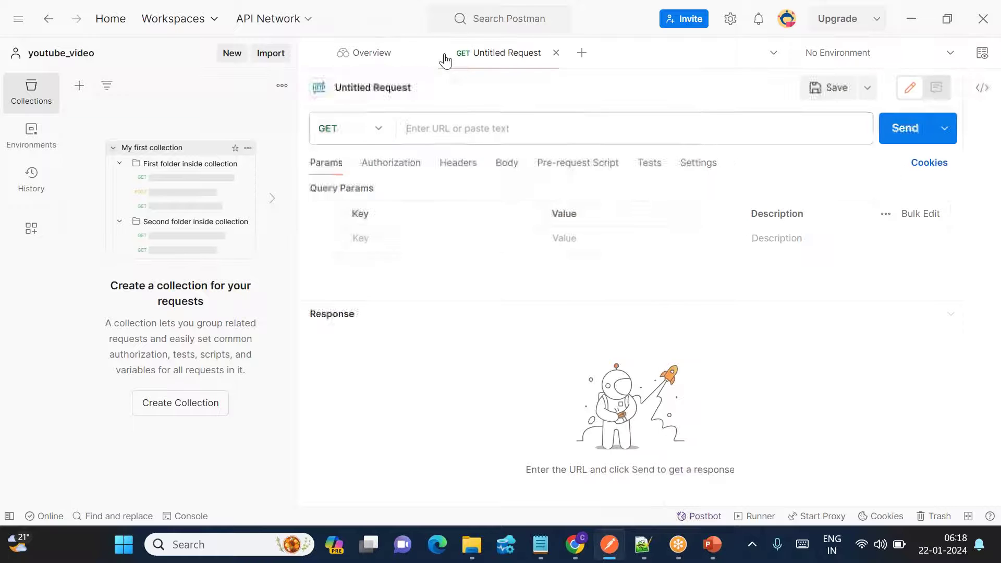
pyautogui.click(428, 123)
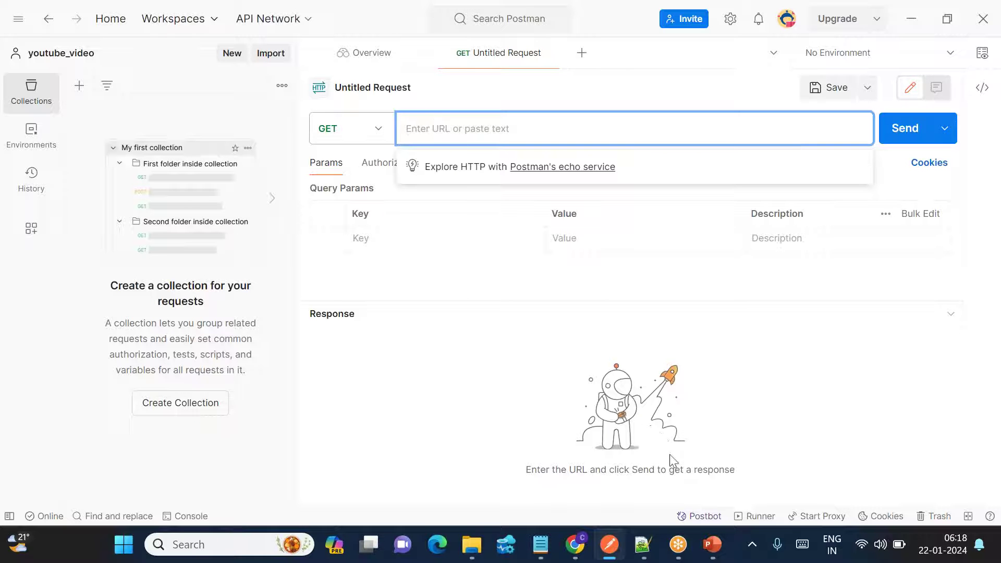
pyautogui.moveTo(712, 545)
pyautogui.click(769, 477)
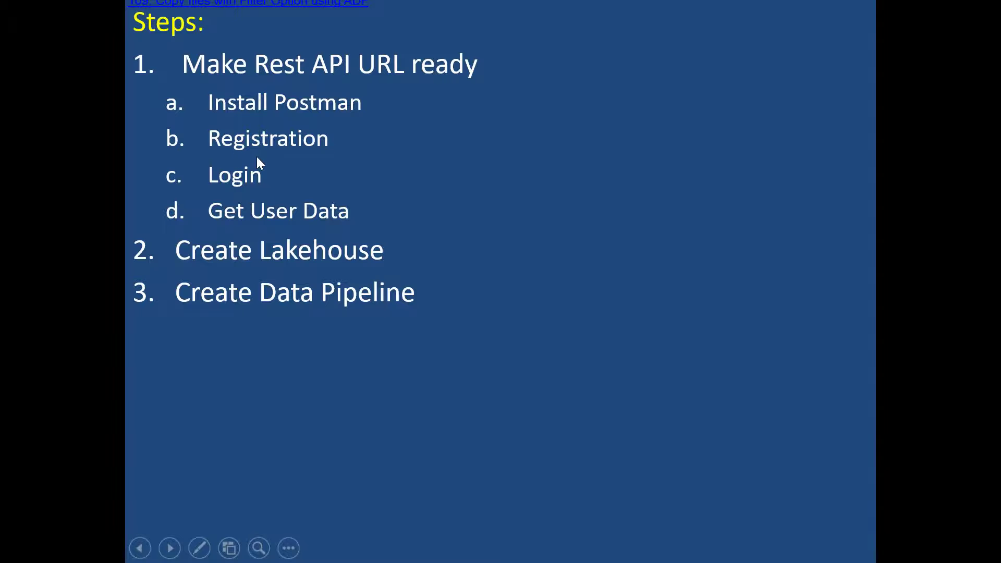
# Go back to the Sample Rest Api tab in Chrome.
pyautogui.hotkey('alt', 'Tab')
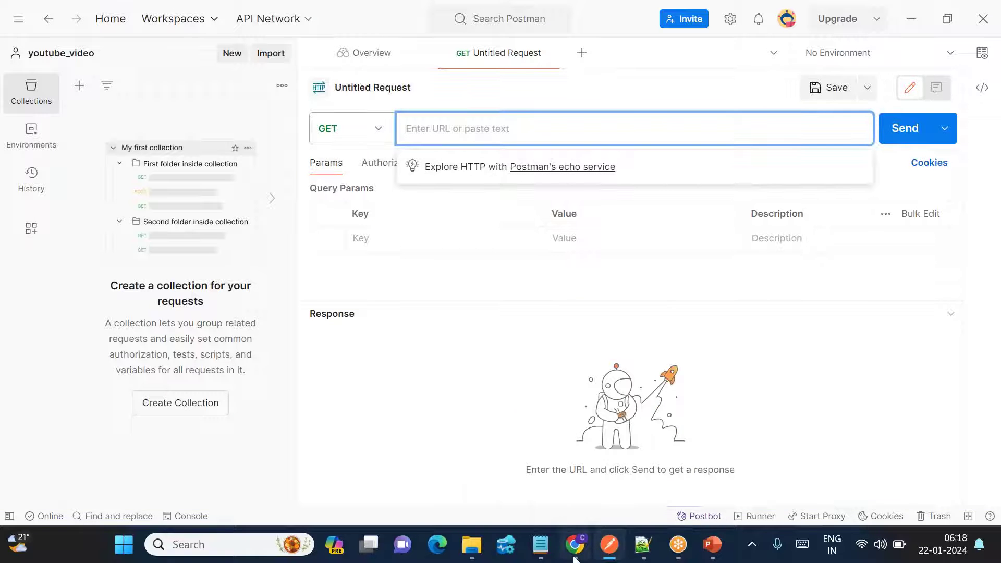
pyautogui.click(575, 545)
pyautogui.click(271, 24)
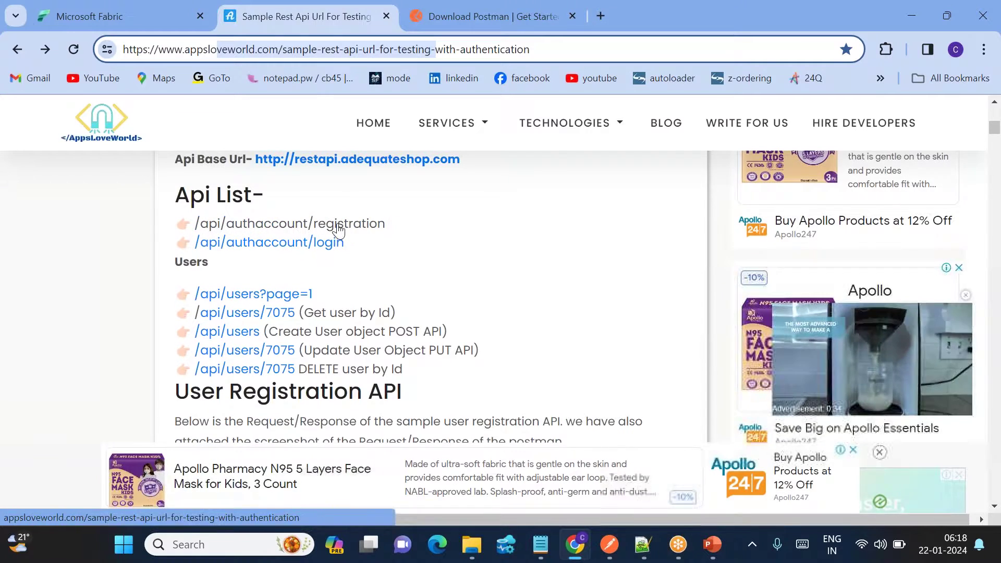
# Scroll to the User Registration API and copy its /api/authaccount/registration URL.
pyautogui.scroll(-6, 365, 224)
pyautogui.scroll(-1, 425, 297)
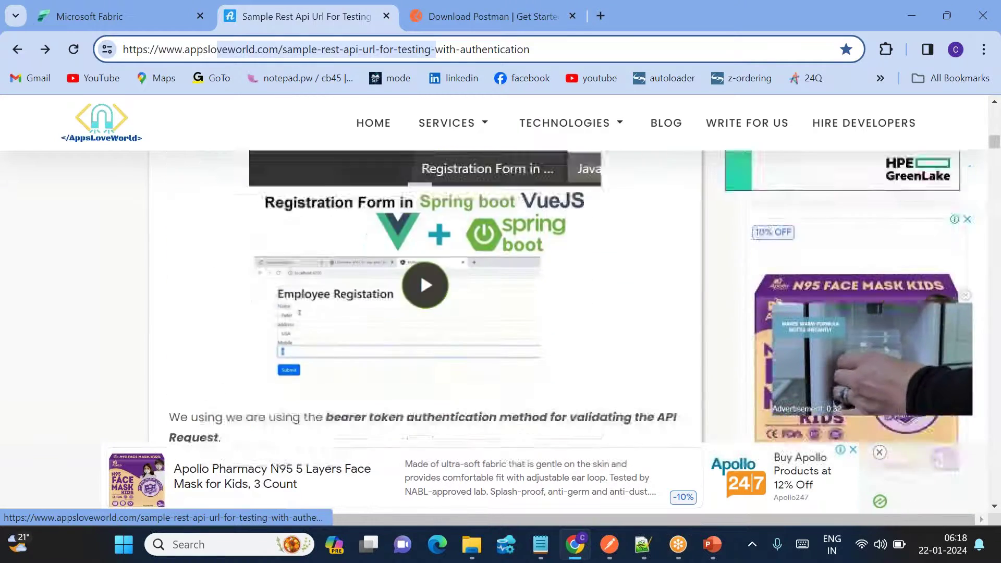
pyautogui.scroll(3, 425, 297)
pyautogui.scroll(-6, 425, 297)
pyautogui.scroll(-2, 191, 250)
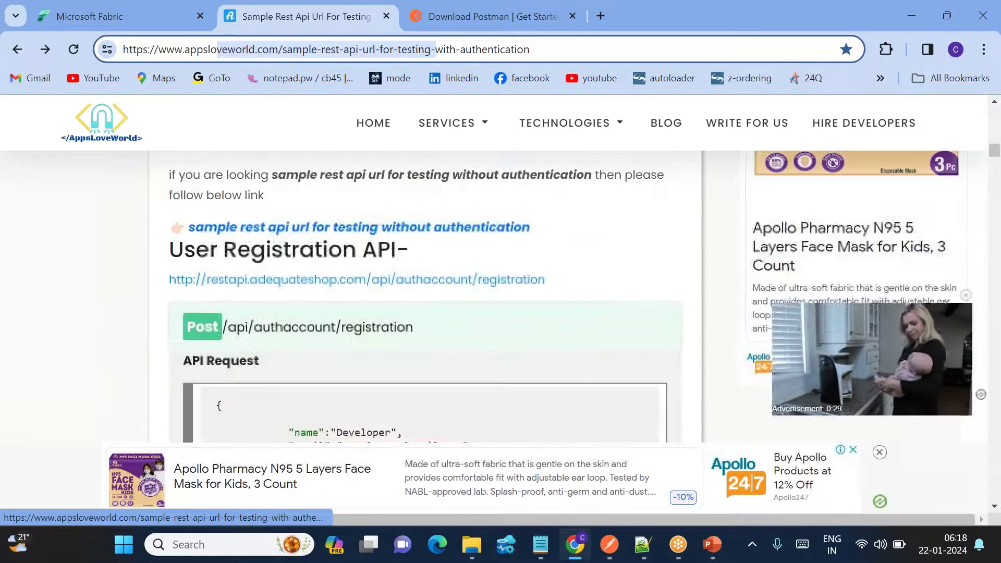
pyautogui.moveTo(191, 250); pyautogui.dragTo(335, 264)
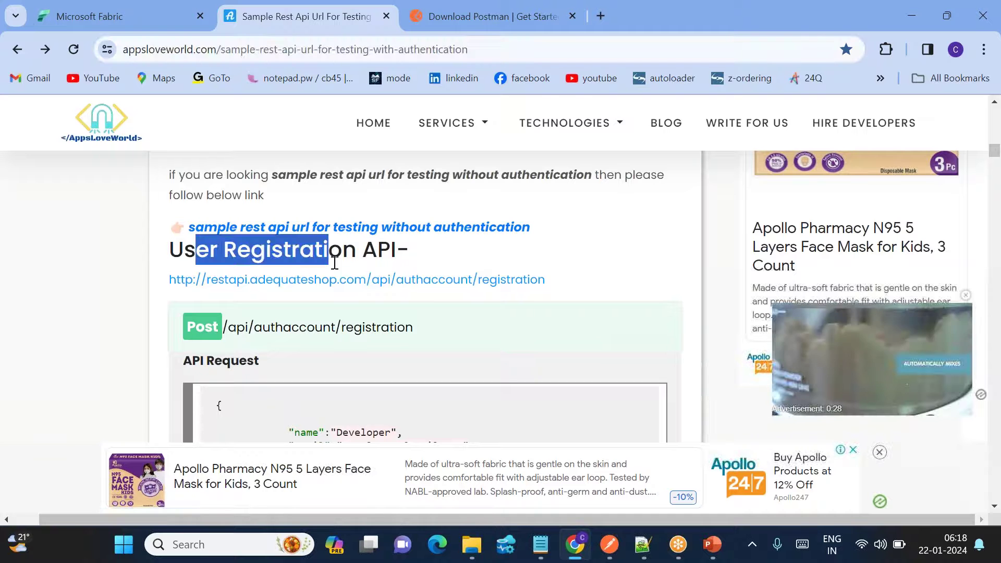
pyautogui.moveTo(575, 288); pyautogui.dragTo(168, 280)
pyautogui.hotkey('ctrl', 'c')
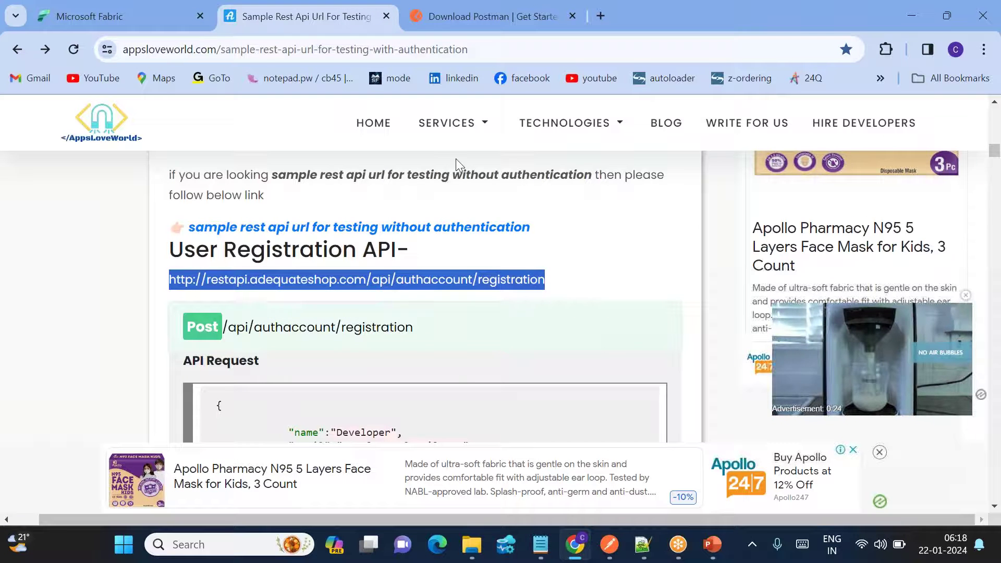
# Return to the empty Untitled GET request in Postman.
pyautogui.click(446, 24)
pyautogui.click(276, 17)
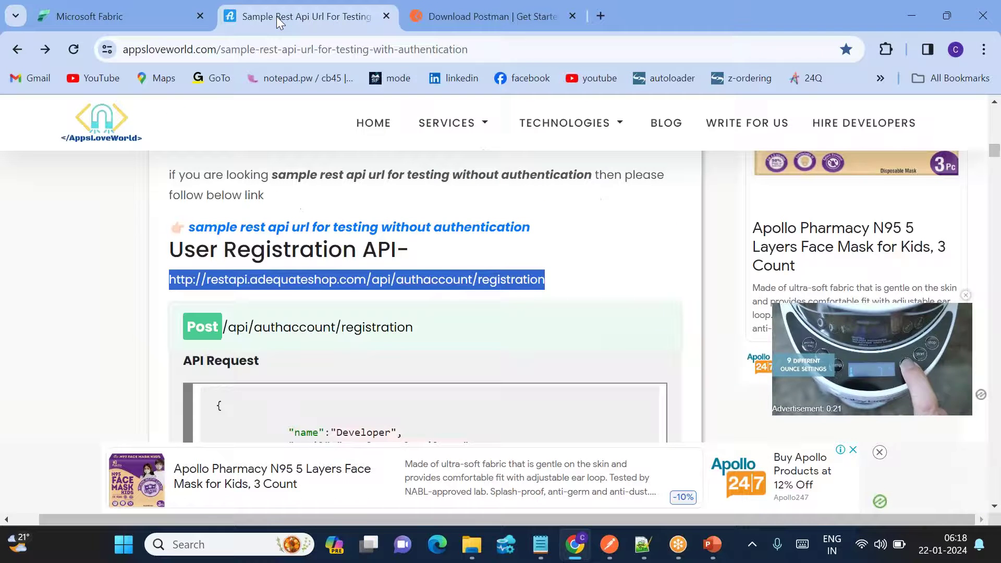
pyautogui.click(612, 552)
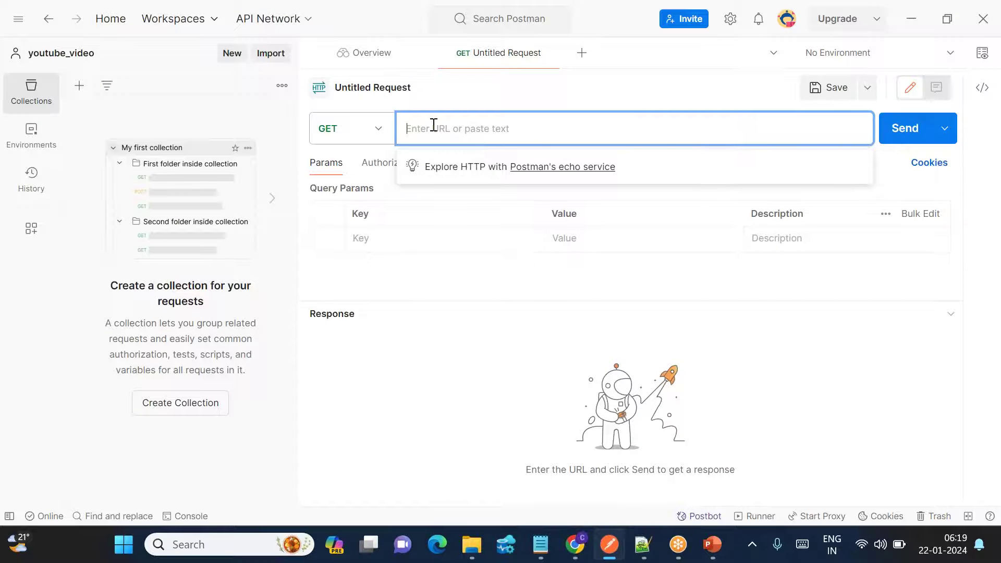
# Paste the registration URL into the request and change its method to POST.
pyautogui.hotkey('ctrl', 'v')
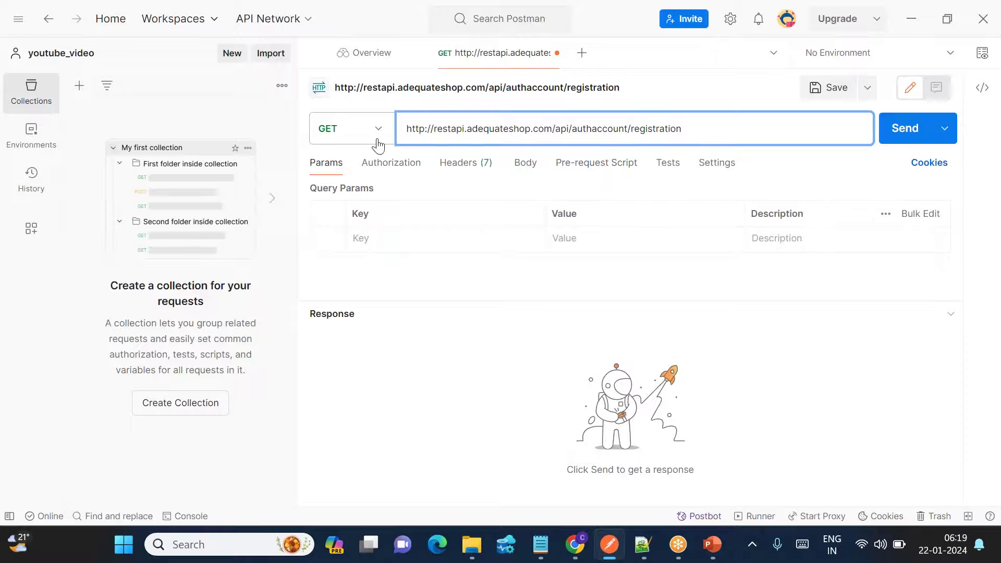
pyautogui.hotkey('alt', 'Tab')
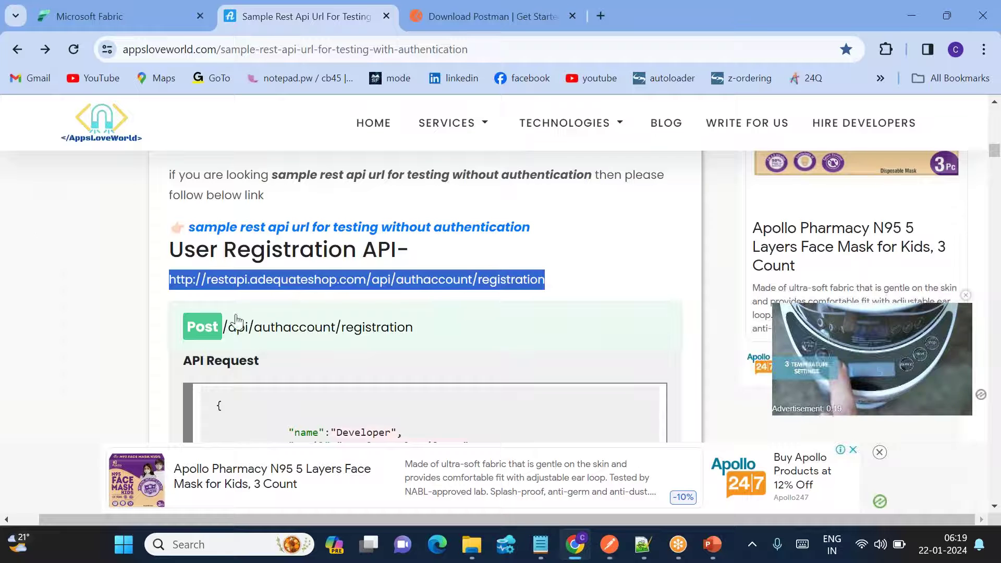
pyautogui.hotkey('alt', 'Tab')
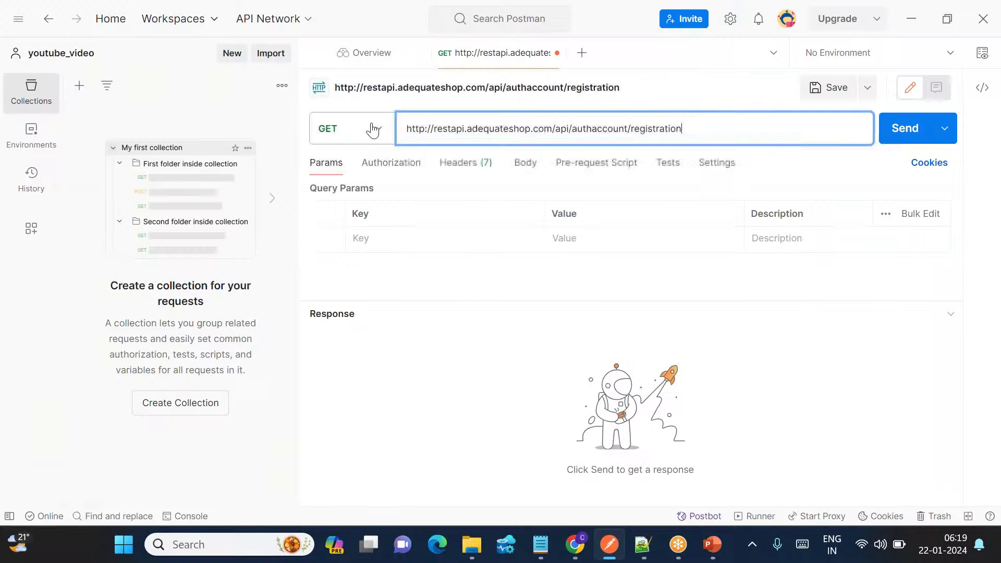
pyautogui.click(373, 130)
pyautogui.click(339, 194)
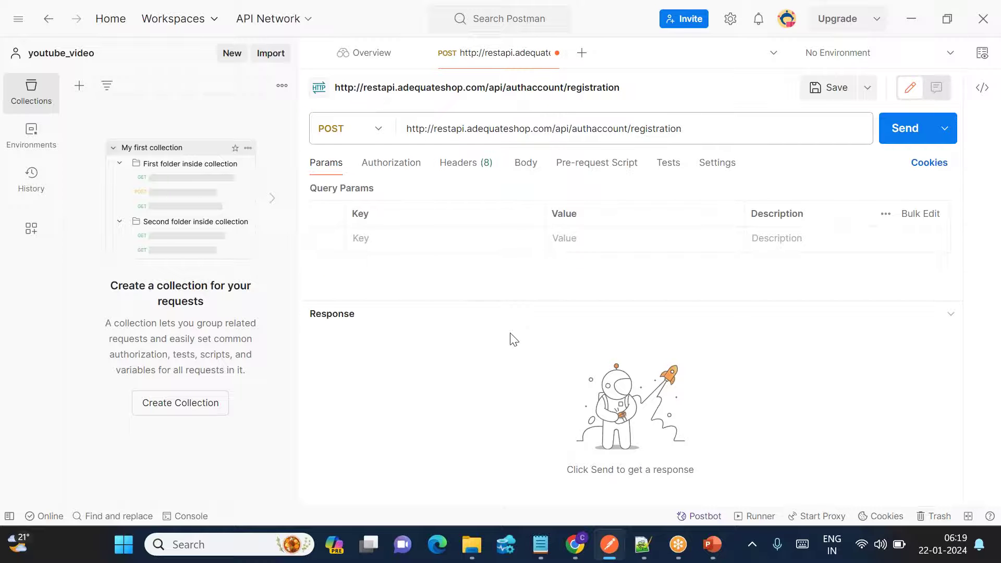
# Consult the registration endpoint's sample JSON request body in Chrome, then return to Postman.
pyautogui.hotkey('alt', 'Tab')
pyautogui.scroll(-2, 355, 329)
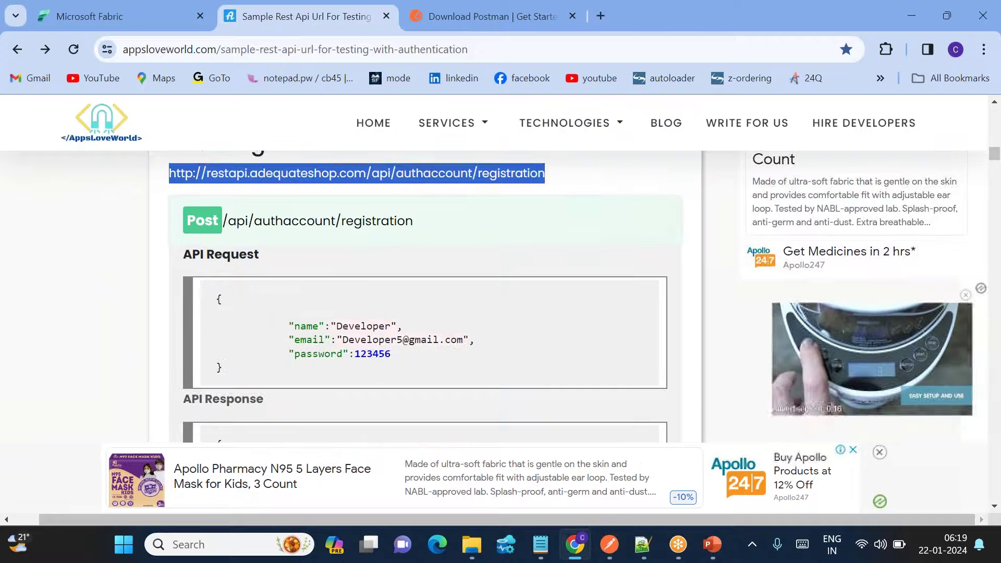
pyautogui.moveTo(240, 367); pyautogui.dragTo(215, 298)
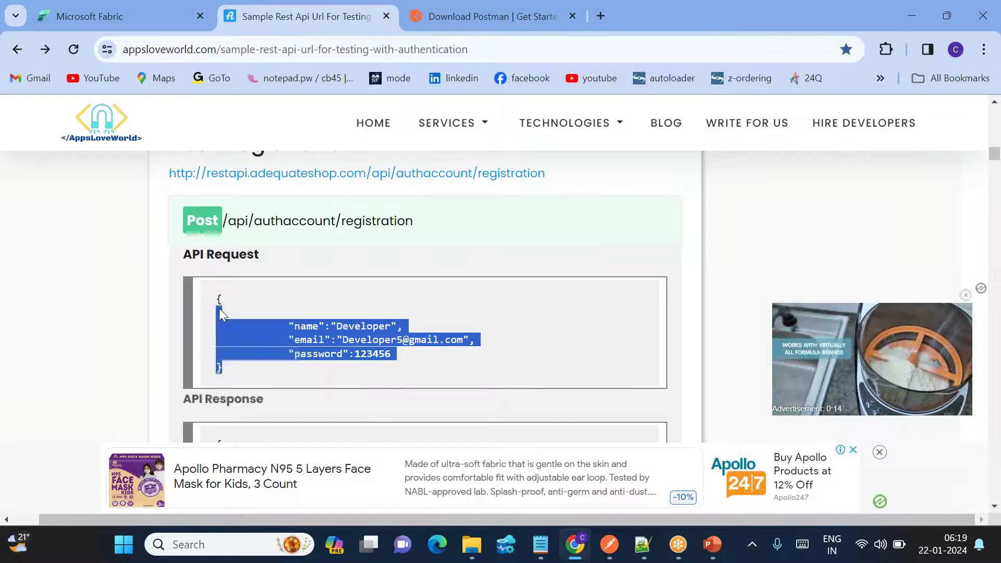
pyautogui.moveTo(294, 339); pyautogui.dragTo(330, 363)
pyautogui.doubleClick(319, 353)
pyautogui.hotkey('alt', 'Tab')
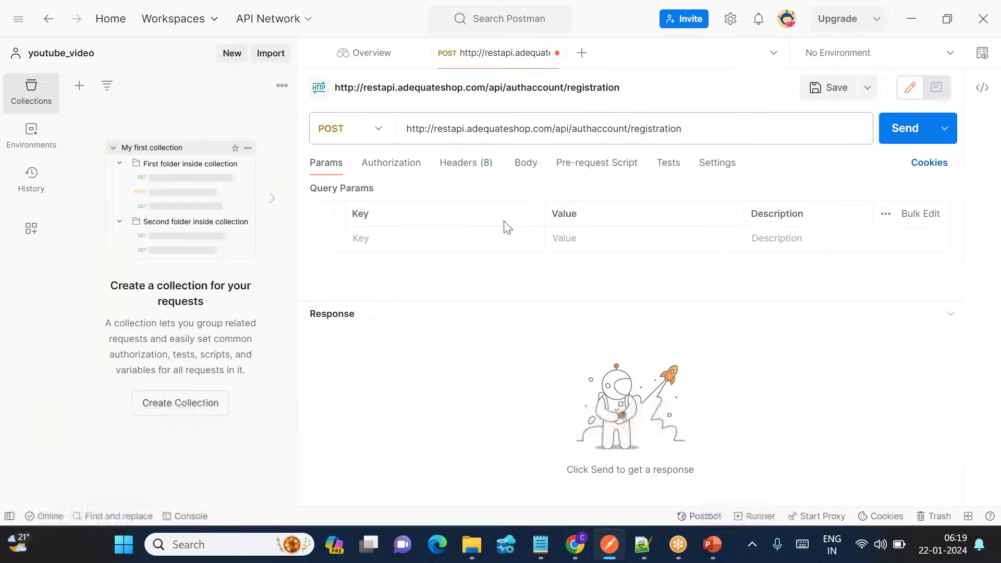
# Set the request body to raw JSON and paste in the sample registration JSON.
pyautogui.click(527, 162)
pyautogui.click(575, 191)
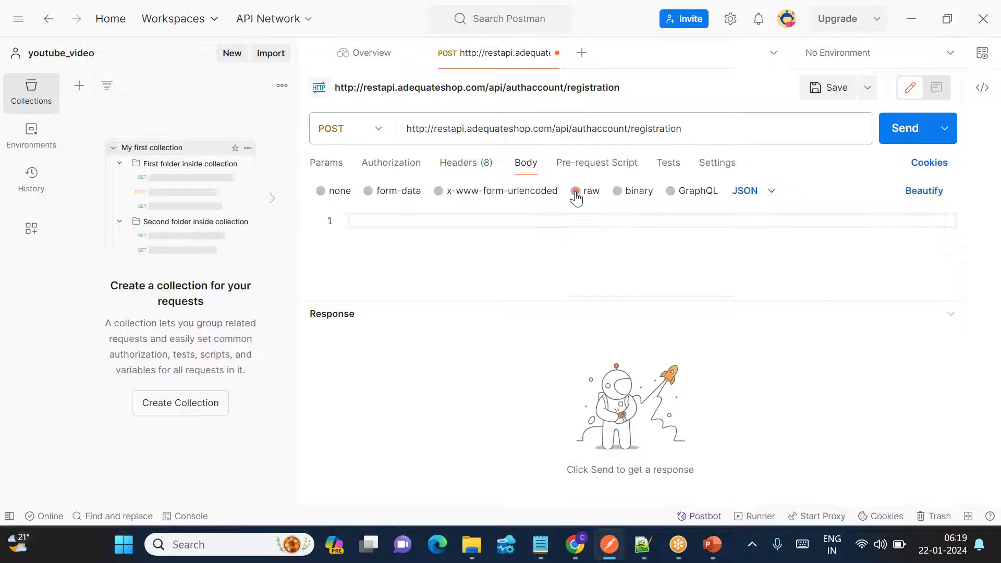
pyautogui.click(757, 198)
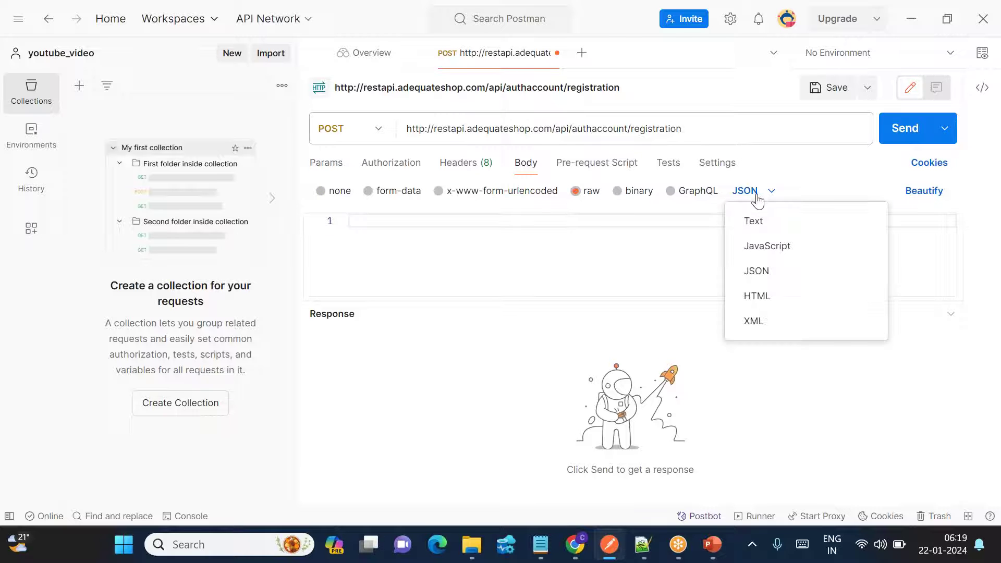
pyautogui.click(761, 271)
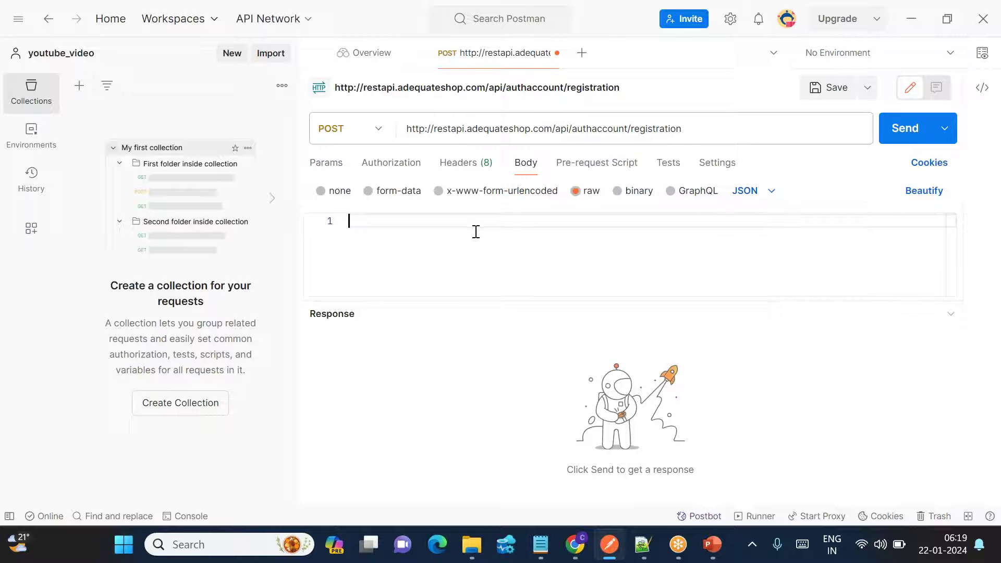
pyautogui.hotkey('alt', 'Tab')
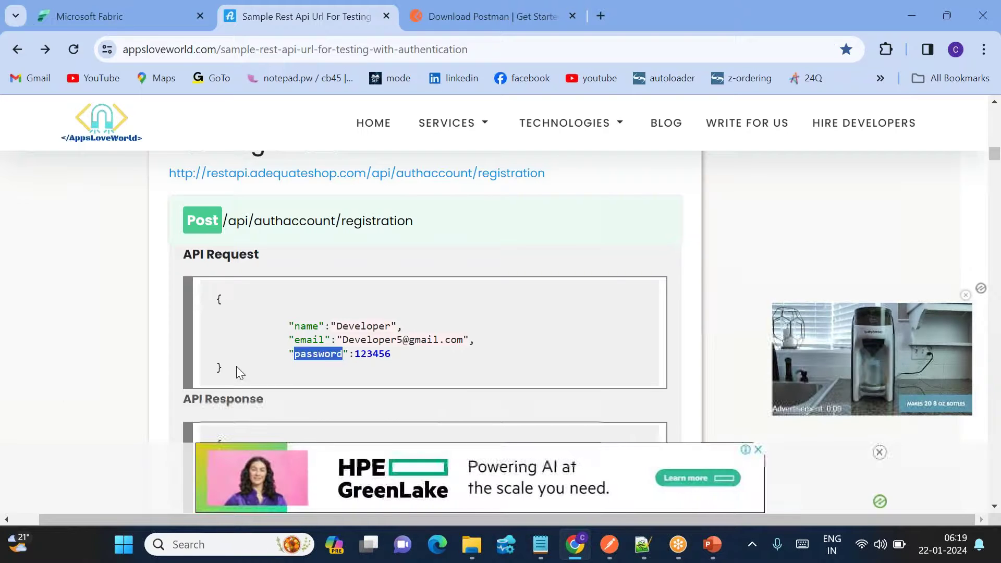
pyautogui.moveTo(236, 366); pyautogui.dragTo(218, 298)
pyautogui.hotkey('ctrl', 'c')
pyautogui.hotkey('alt', 'Tab')
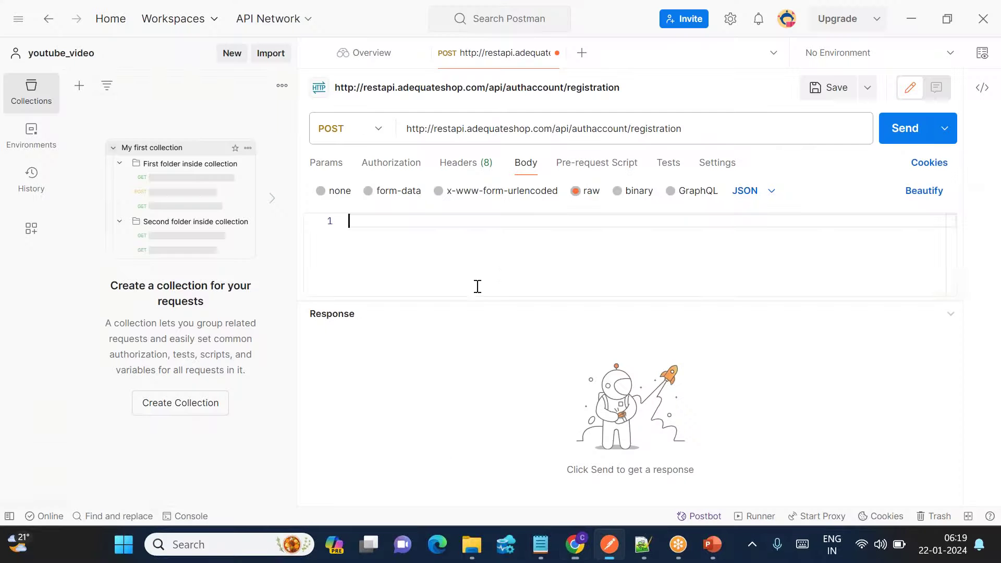
pyautogui.hotkey('ctrl', 'v')
# Replace the sample name, e-mail user part and password with the user's own values.
pyautogui.doubleClick(479, 248)
pyautogui.write('cloudpandith')
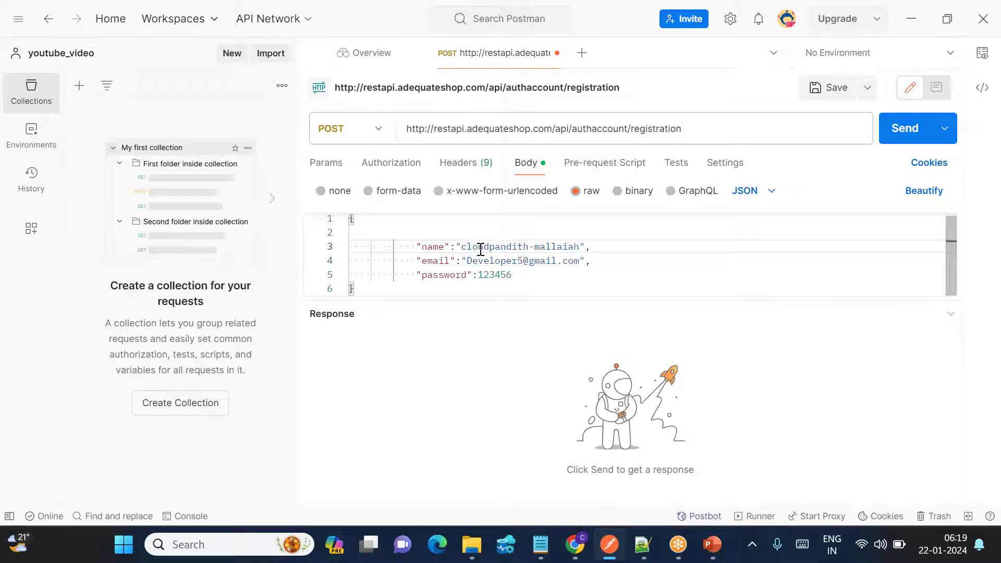
pyautogui.doubleClick(505, 261)
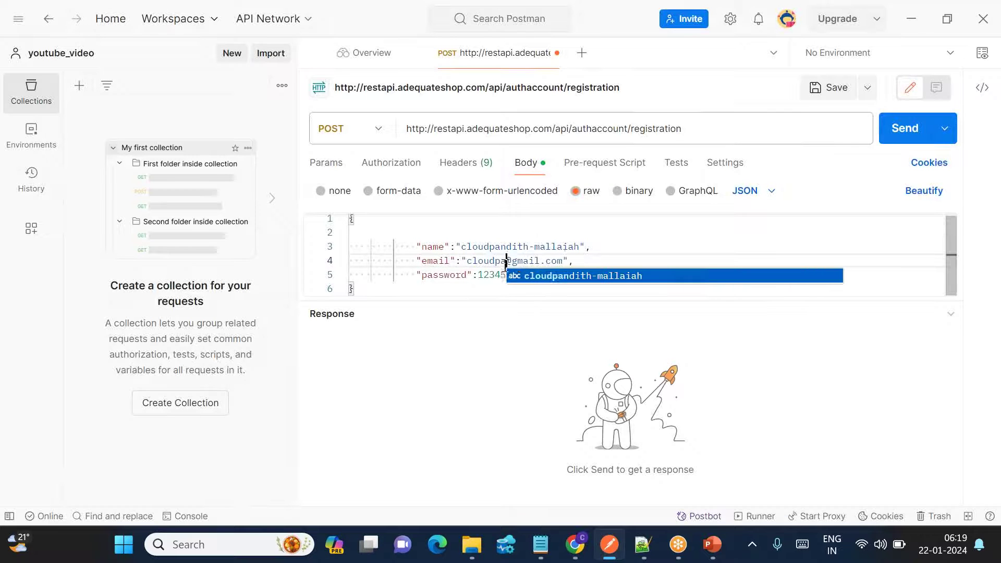
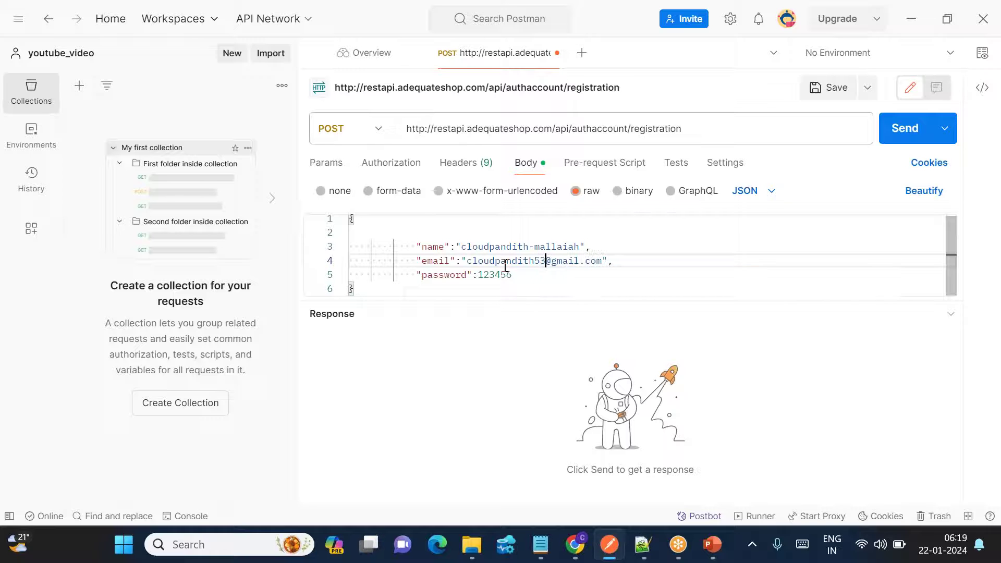
pyautogui.doubleClick(497, 275)
pyautogui.press('BackSpace')
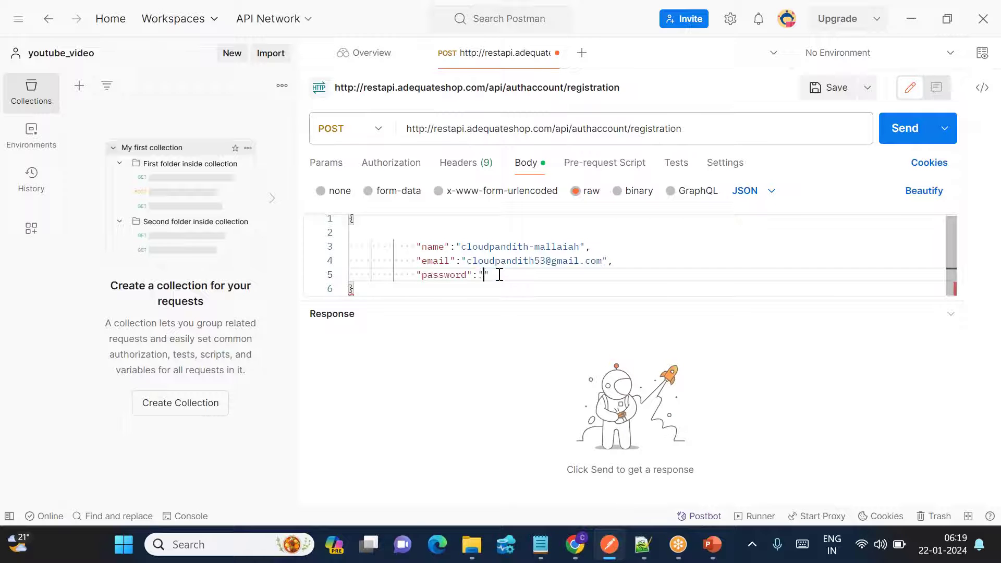
pyautogui.moveTo(429, 250); pyautogui.dragTo(592, 249)
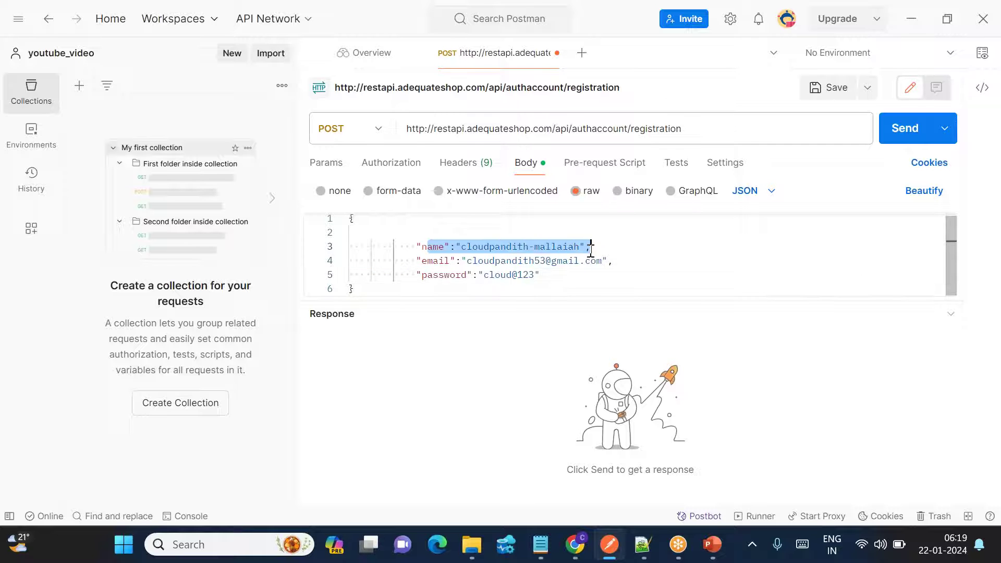
pyautogui.moveTo(471, 259); pyautogui.dragTo(541, 274)
# Send the registration POST and confirm the 200 OK success response with user Id and token.
pyautogui.click(568, 280)
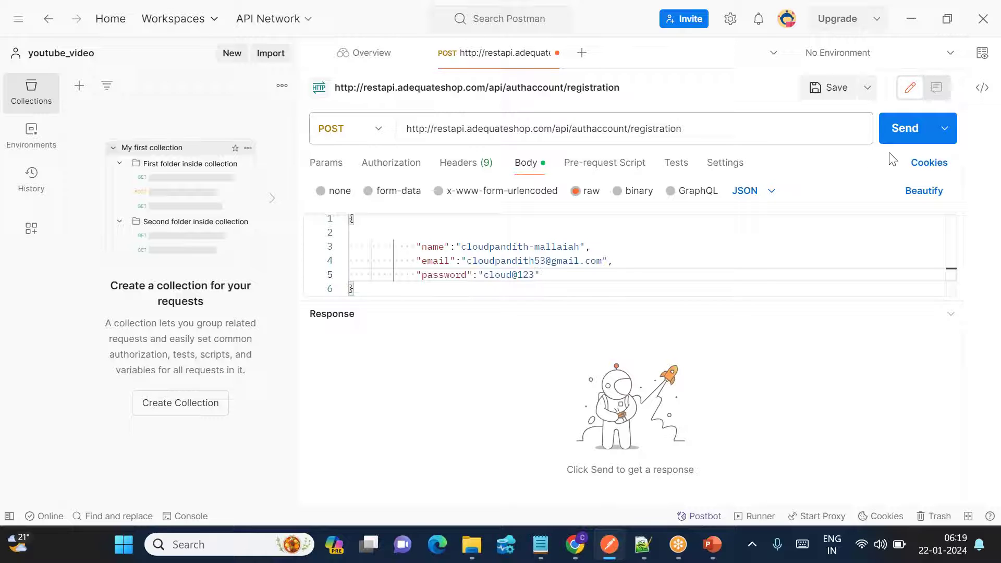
pyautogui.click(908, 136)
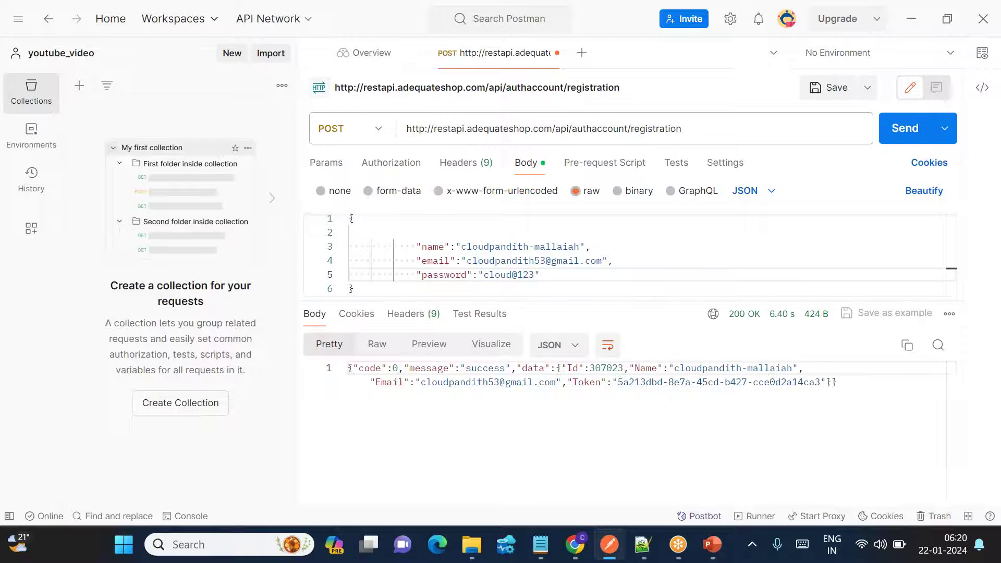
pyautogui.doubleClick(488, 370)
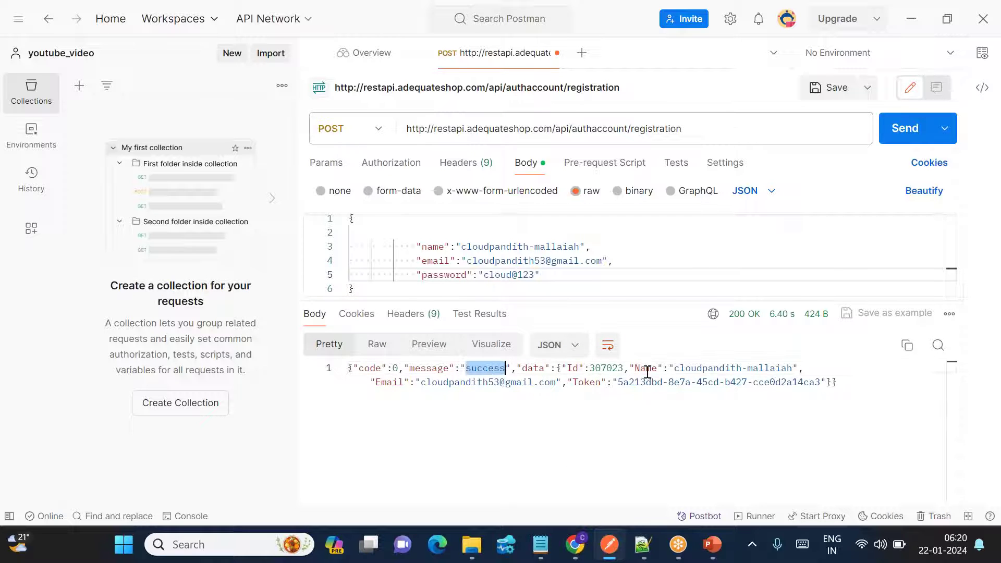
pyautogui.moveTo(688, 369); pyautogui.dragTo(339, 367)
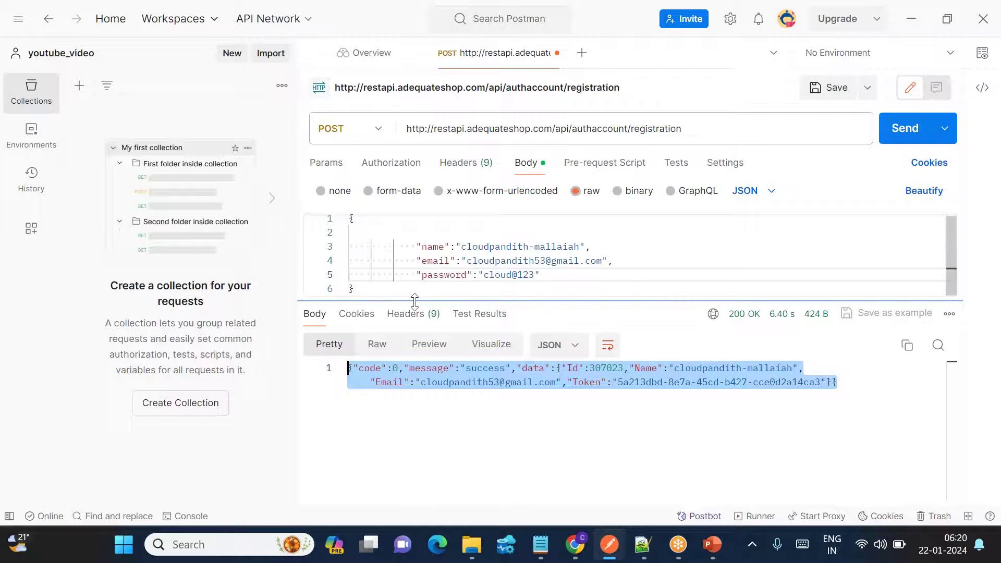
pyautogui.moveTo(375, 291); pyautogui.dragTo(347, 219)
pyautogui.hotkey('ctrl', 'c')
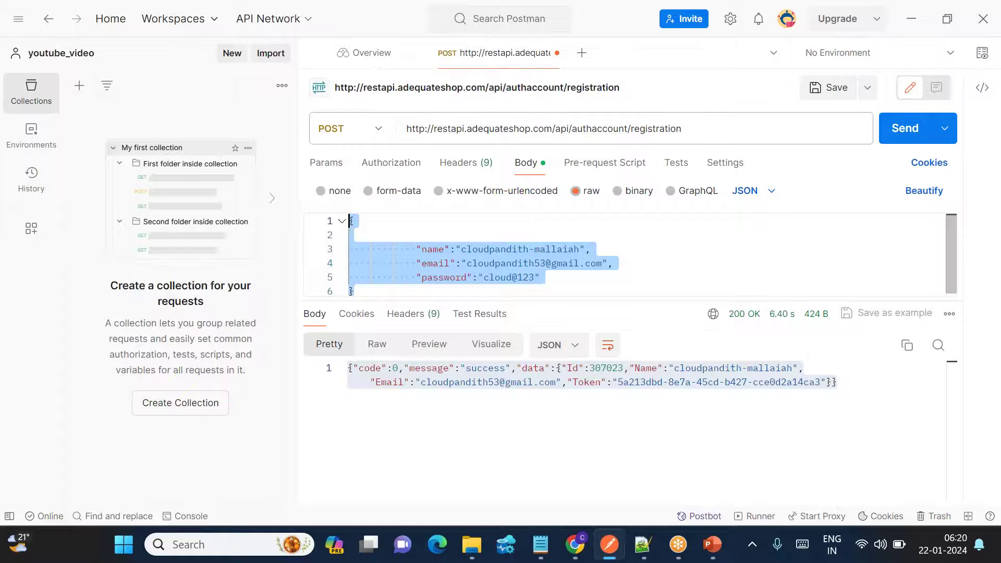
pyautogui.click(644, 544)
# Write an 'input' heading with the pasted request body, then an 'output' heading in login.py.
pyautogui.write('input')
pyautogui.press('Return')
pyautogui.hotkey('ctrl', 'v')
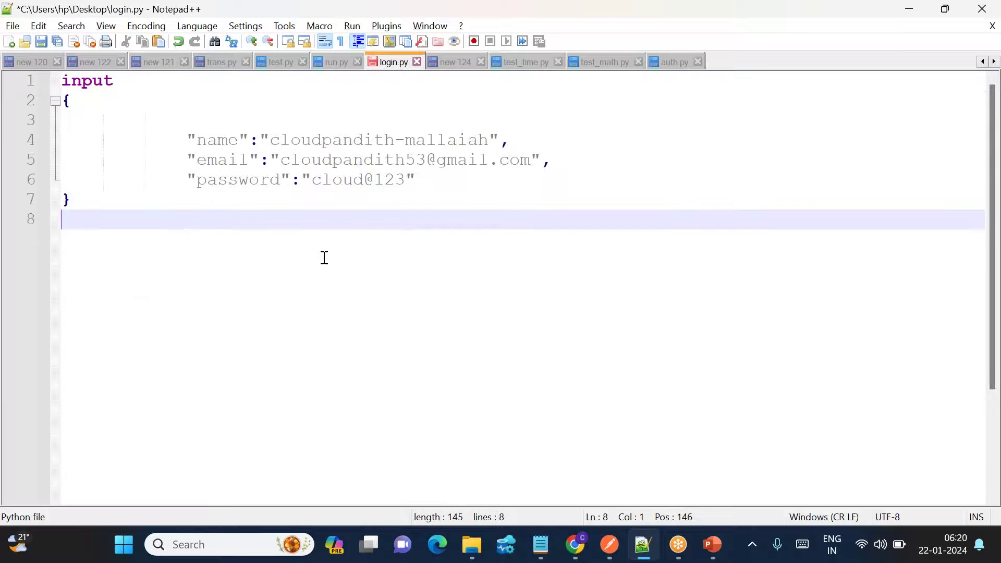
pyautogui.press('Return')
pyautogui.press('Return')
pyautogui.write('output')
pyautogui.press('Return')
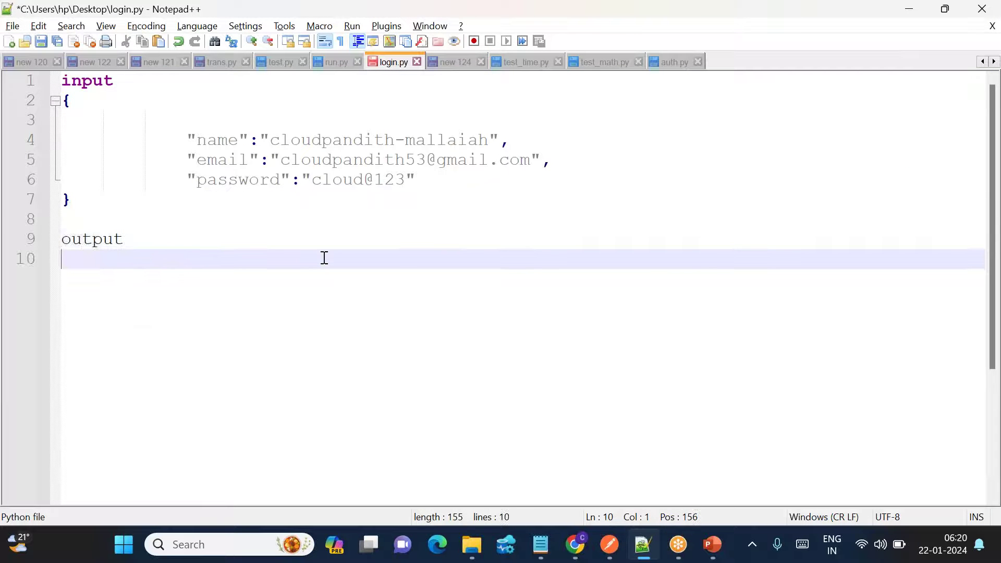
# Copy Postman's success response and paste it under the output heading.
pyautogui.hotkey('alt', 'Tab')
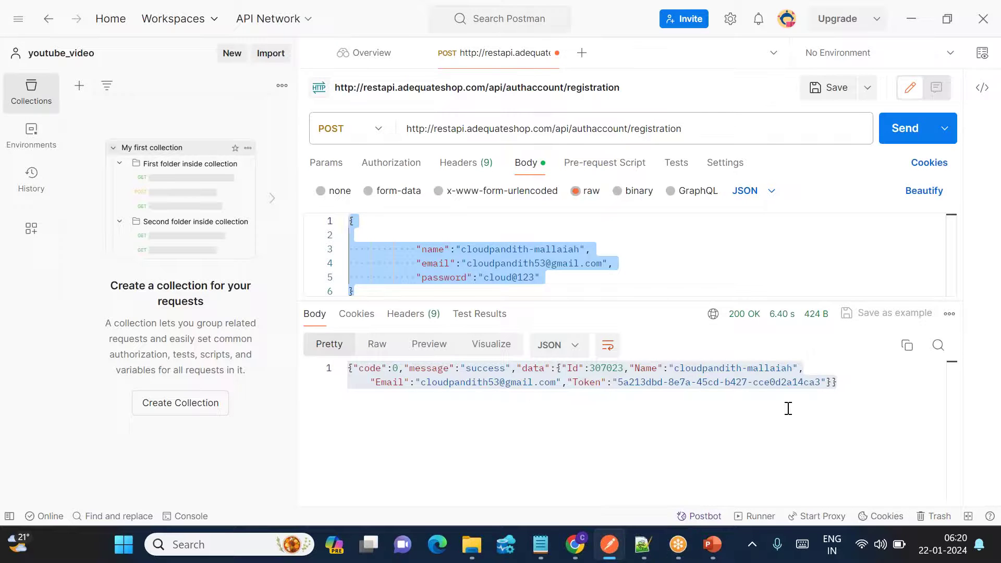
pyautogui.click(831, 394)
pyautogui.moveTo(844, 389); pyautogui.dragTo(367, 358)
pyautogui.hotkey('ctrl', 'c')
pyautogui.hotkey('alt', 'Tab')
pyautogui.hotkey('ctrl', 'v')
pyautogui.press('Return')
pyautogui.press('Return')
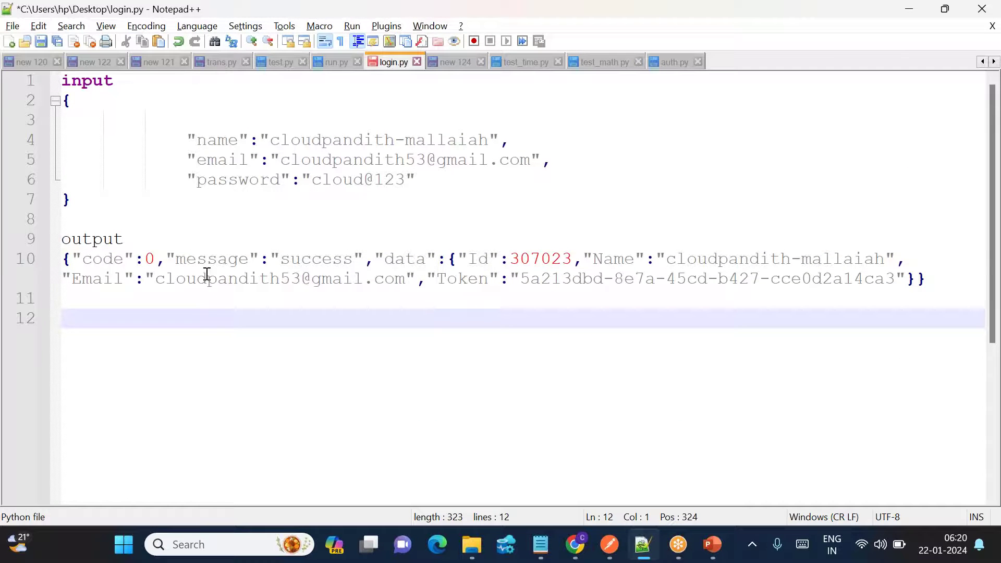
pyautogui.hotkey('alt', 'Tab')
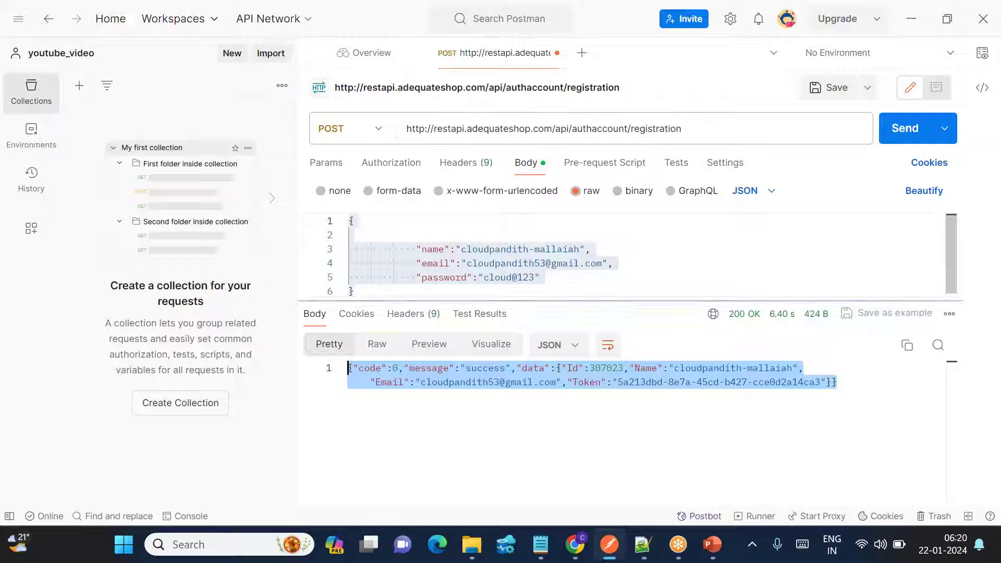
pyautogui.click(586, 276)
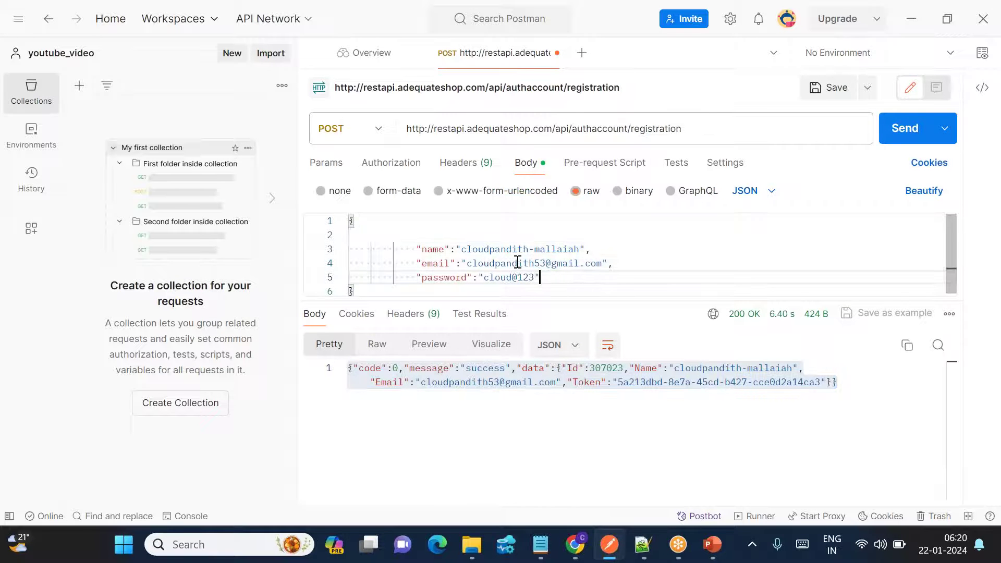
# Resend the registration and read the code 1 already-registered error message.
pyautogui.moveTo(489, 263); pyautogui.dragTo(557, 263)
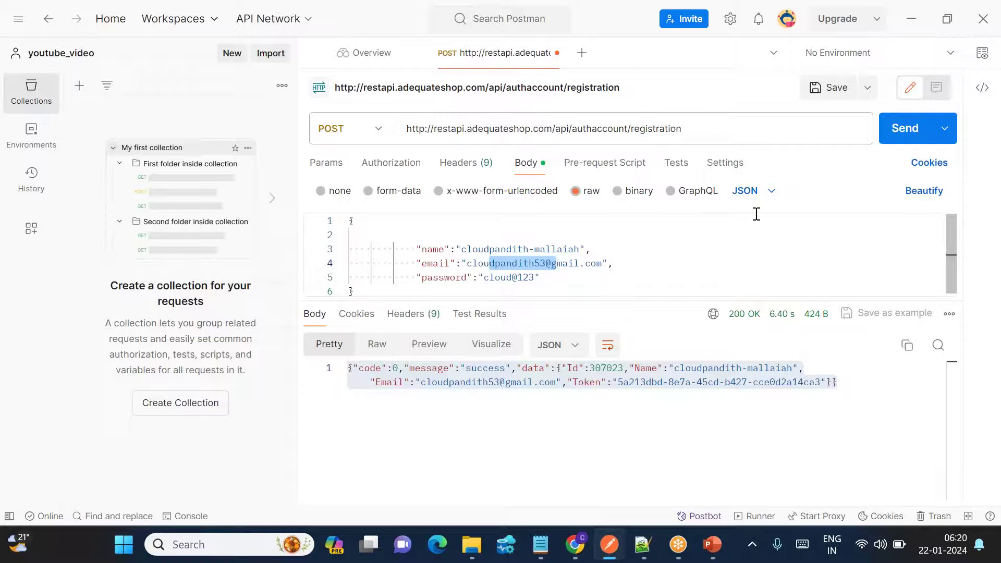
pyautogui.click(905, 128)
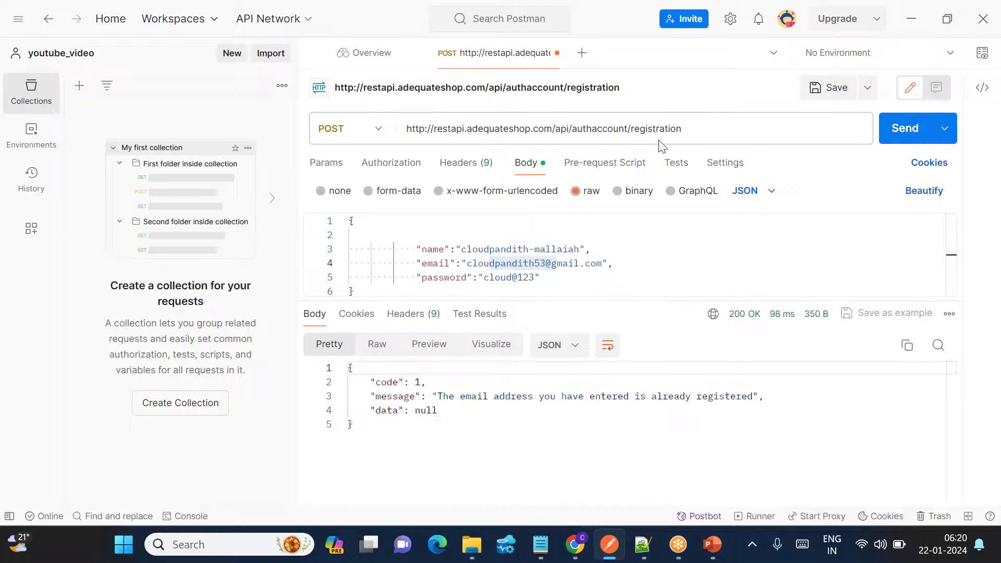
pyautogui.moveTo(449, 396); pyautogui.dragTo(745, 392)
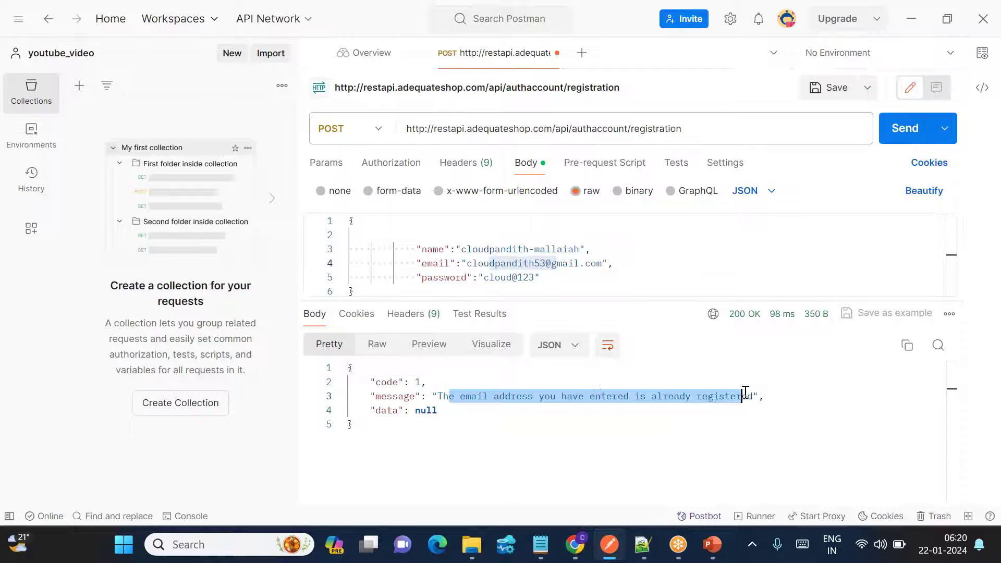
pyautogui.click(599, 434)
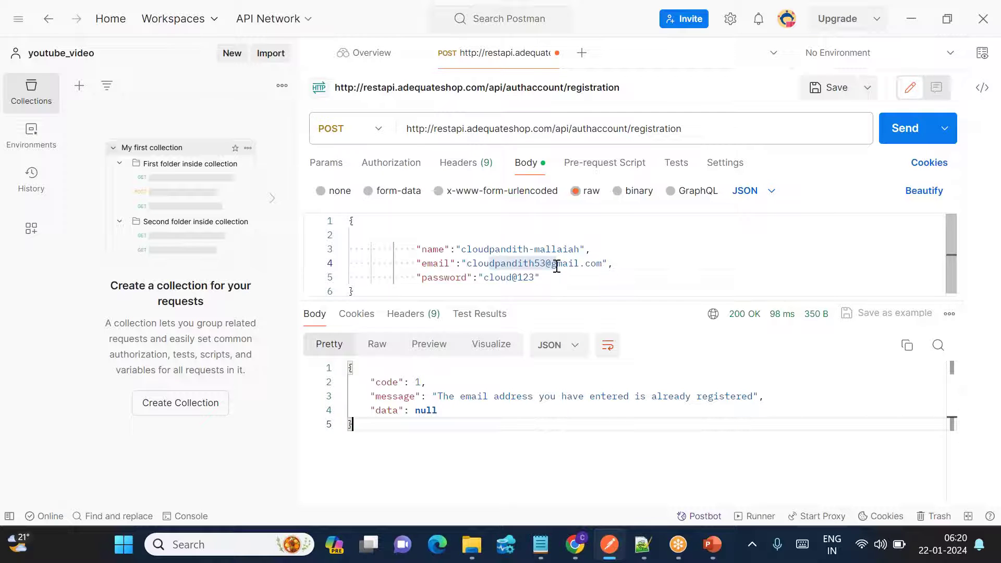
# Bring up the PowerPoint slide listing the Login and Get User Data steps.
pyautogui.doubleClick(537, 263)
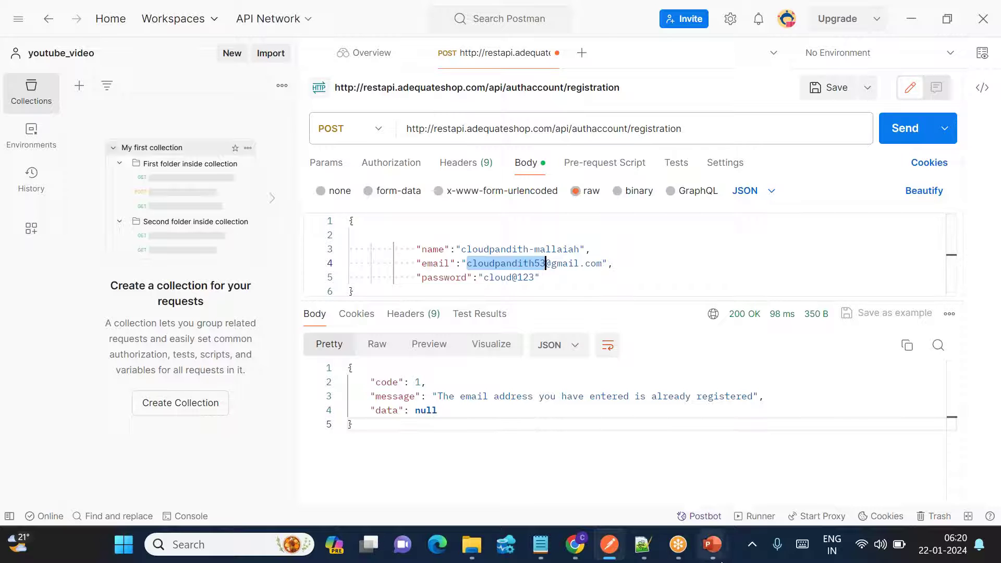
pyautogui.click(712, 544)
pyautogui.click(768, 476)
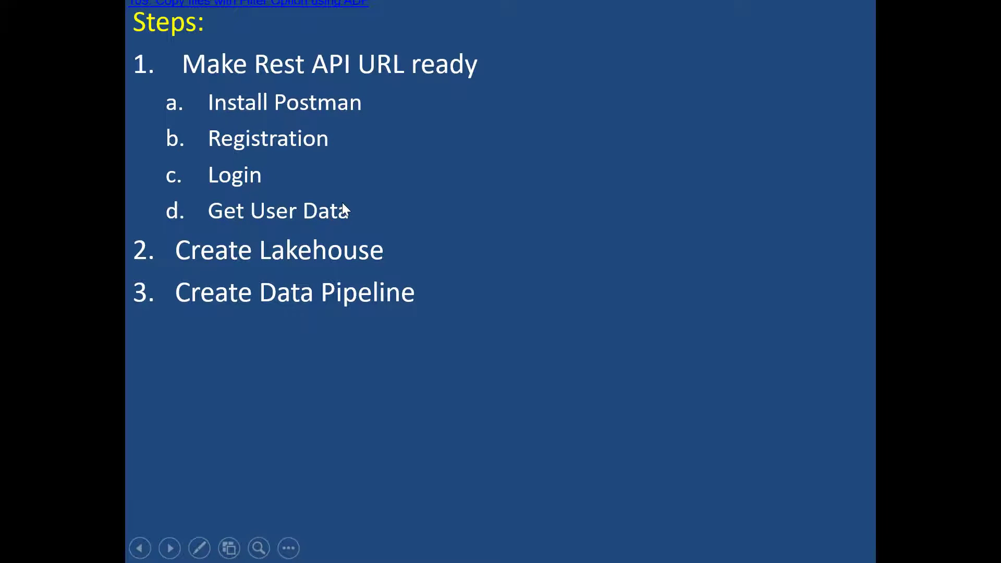
# Copy the User Login API URL from Chrome's sample page and start a new empty Postman request.
pyautogui.hotkey('alt', 'Tab')
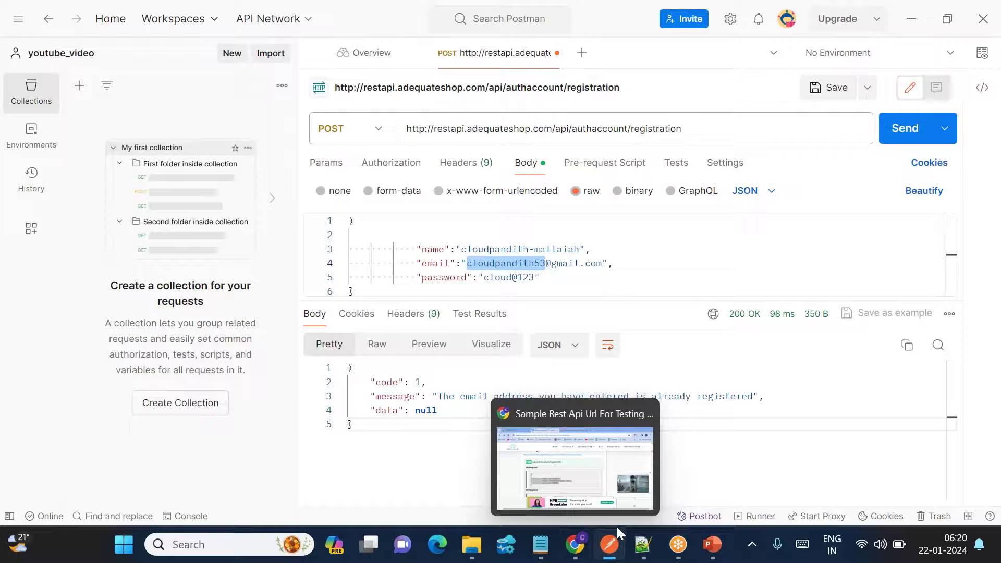
pyautogui.click(586, 558)
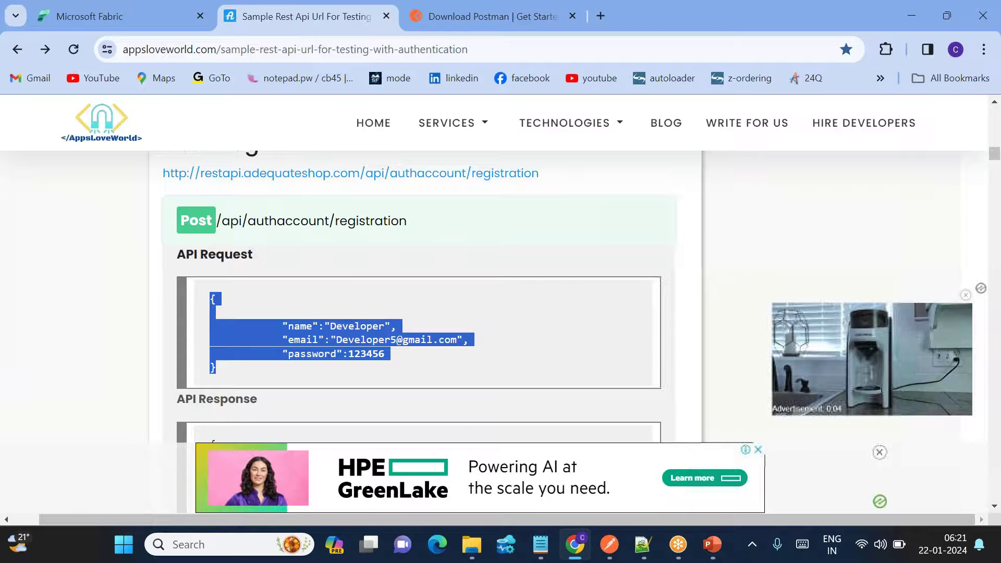
pyautogui.scroll(-12, 449, 313)
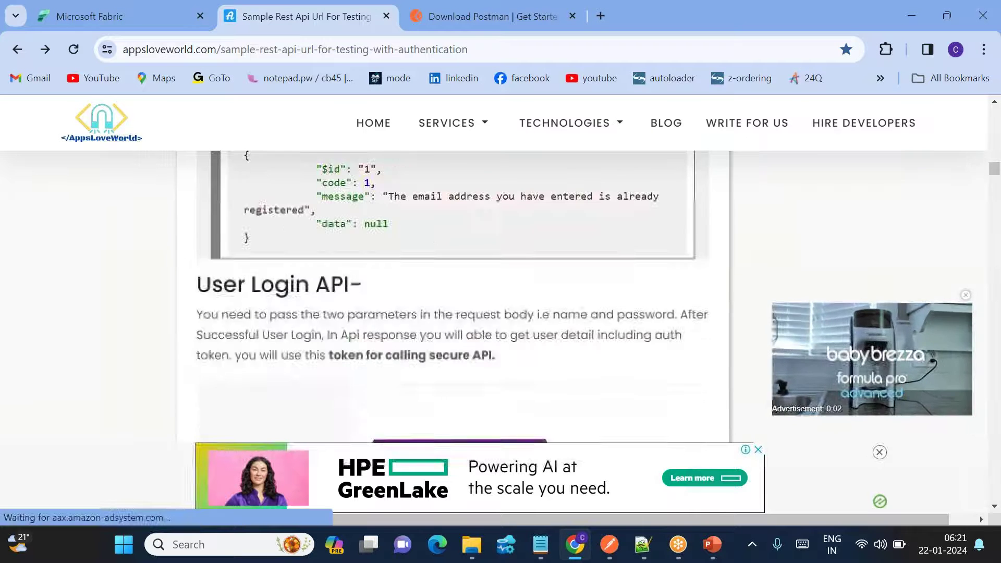
pyautogui.scroll(-6, 319, 312)
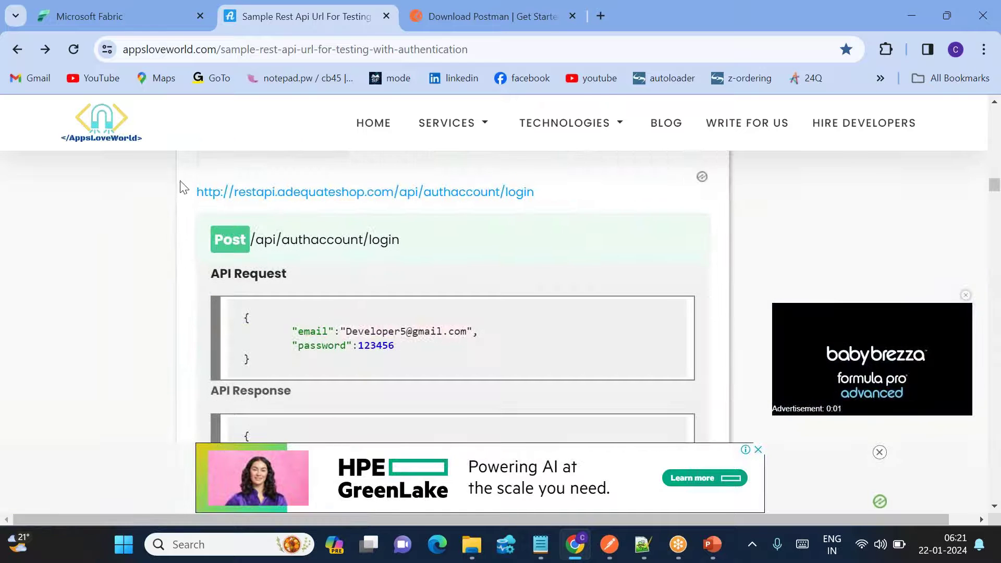
pyautogui.moveTo(187, 191); pyautogui.dragTo(548, 191)
pyautogui.hotkey('ctrl', 'c')
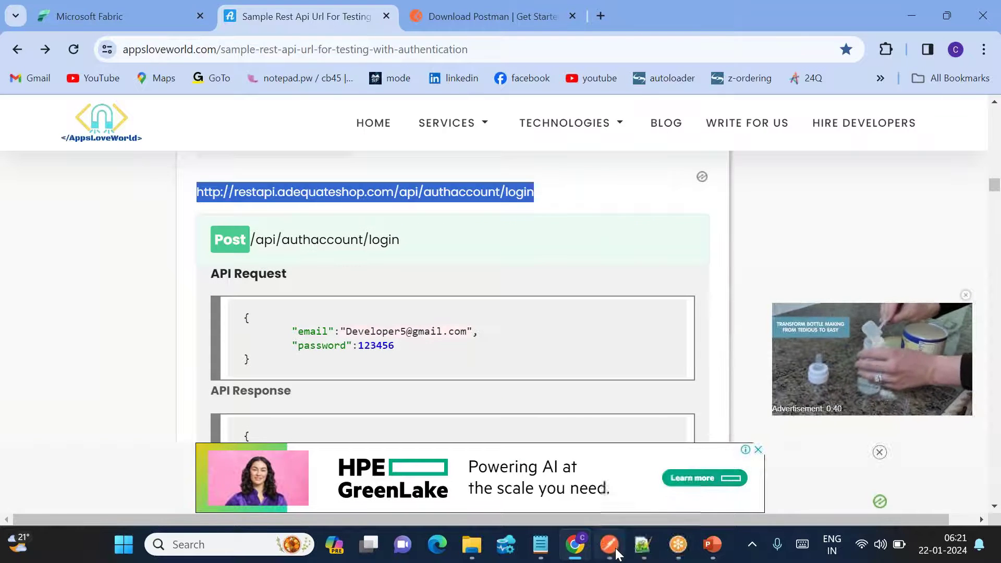
pyautogui.click(608, 545)
pyautogui.click(580, 55)
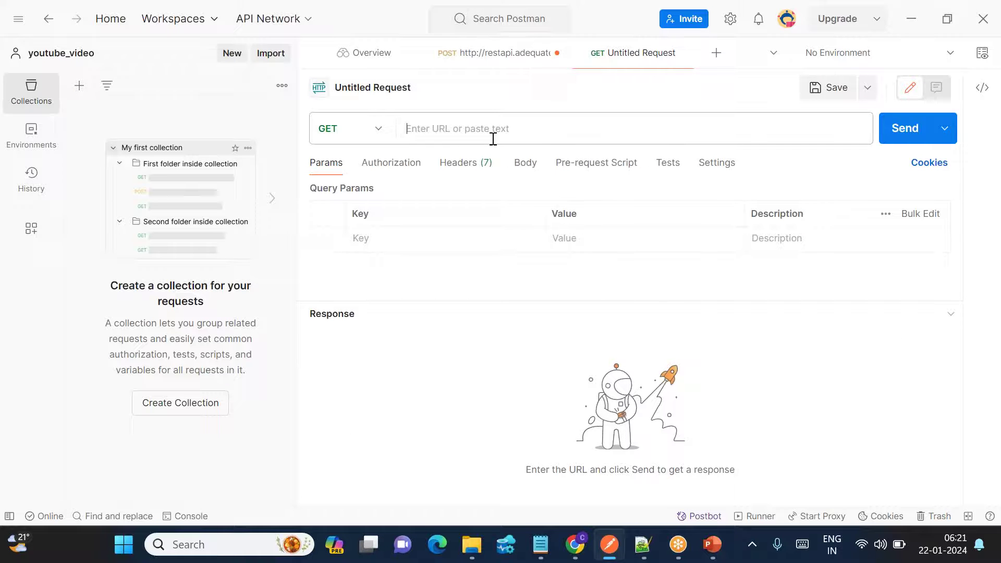
# Paste the login URL into the new request, set the method to POST and the body to raw JSON.
pyautogui.hotkey('ctrl', 'v')
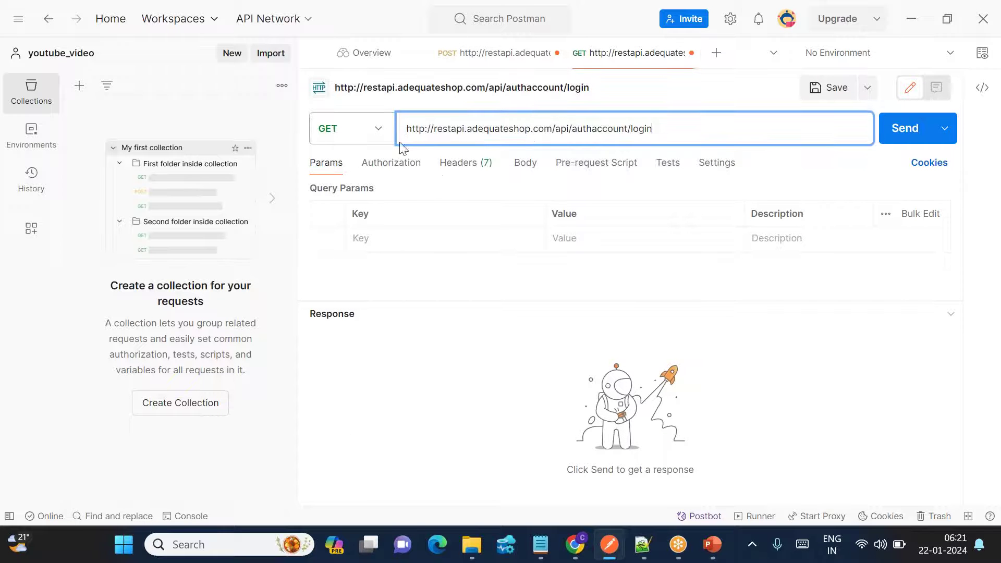
pyautogui.hotkey('alt', 'Tab')
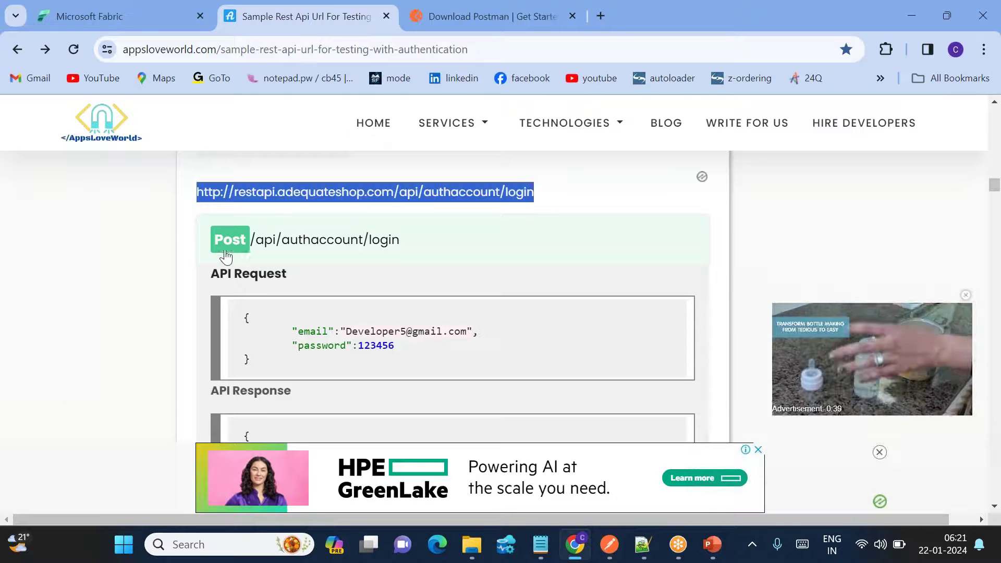
pyautogui.hotkey('alt', 'Tab')
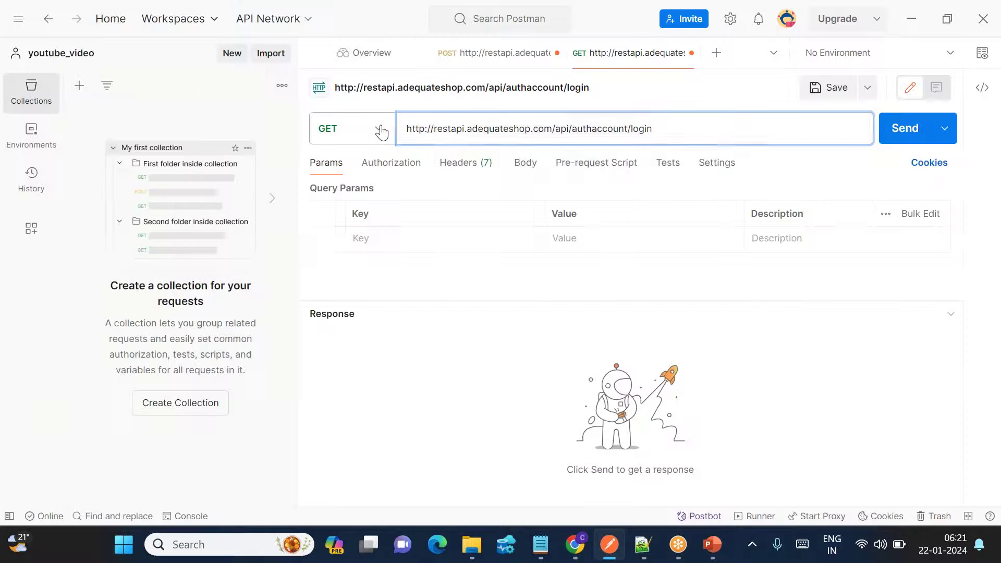
pyautogui.click(380, 130)
pyautogui.click(337, 195)
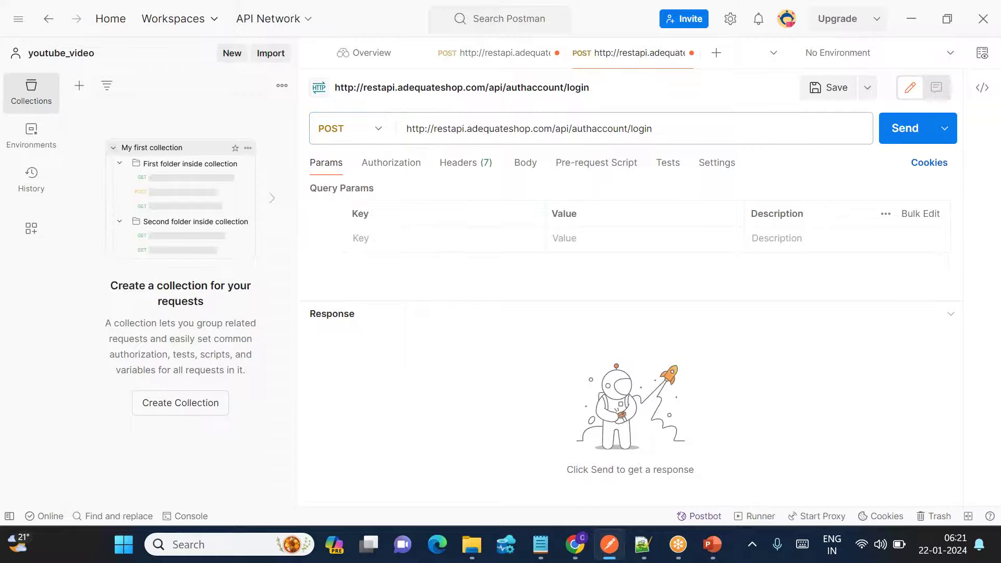
pyautogui.click(531, 169)
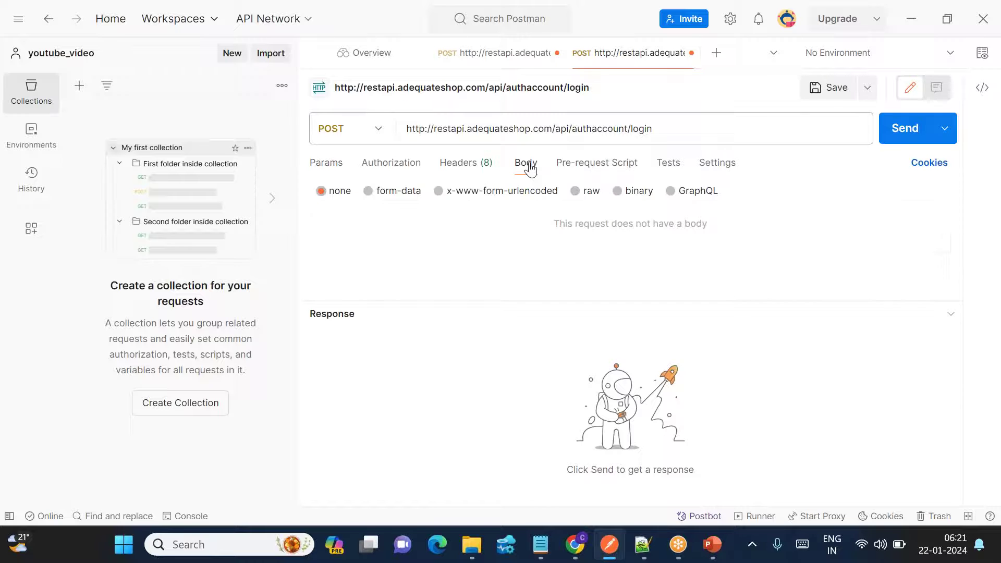
pyautogui.click(576, 192)
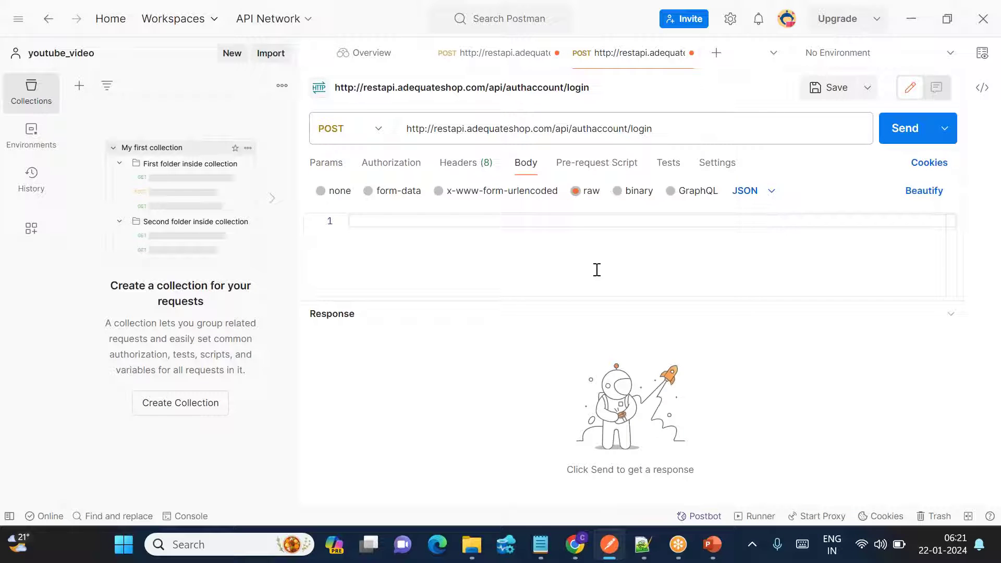
# Copy the sample login JSON from the API page into the request body.
pyautogui.hotkey('alt', 'Tab')
pyautogui.moveTo(265, 365); pyautogui.dragTo(239, 320)
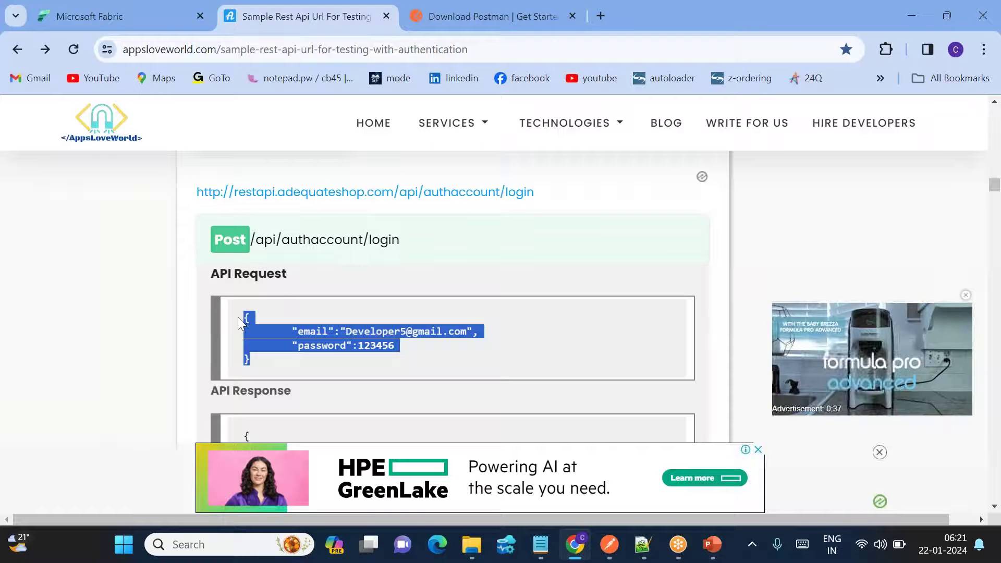
pyautogui.hotkey('ctrl', 'c')
pyautogui.hotkey('alt', 'Tab')
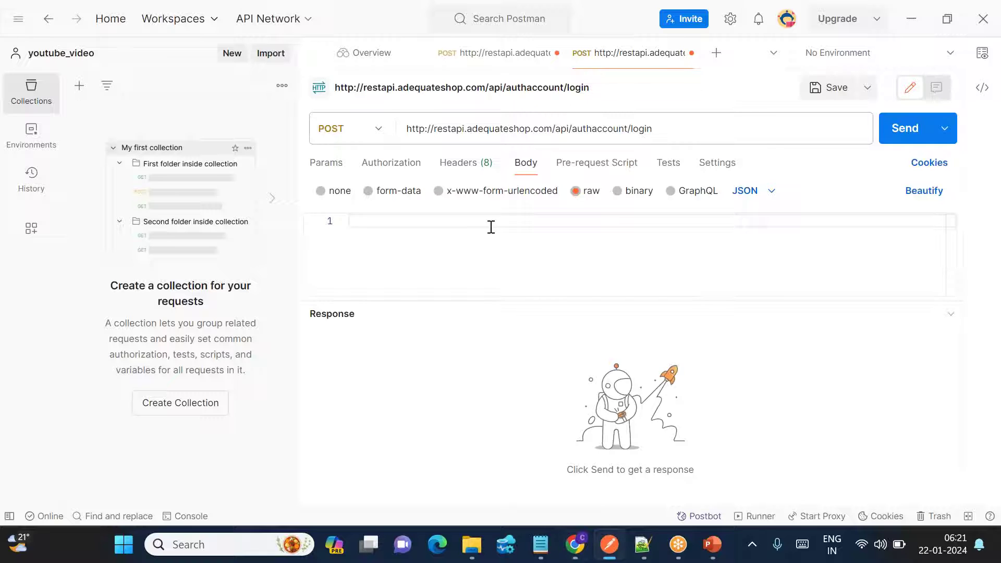
pyautogui.hotkey('ctrl', 'v')
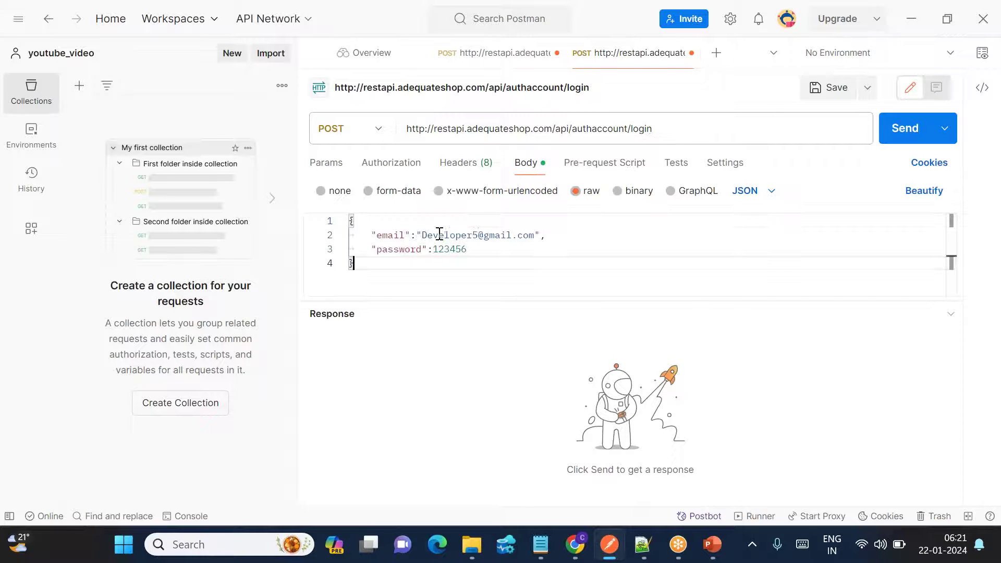
# Replace the sample e-mail and password with the registered account's credentials.
pyautogui.doubleClick(445, 237)
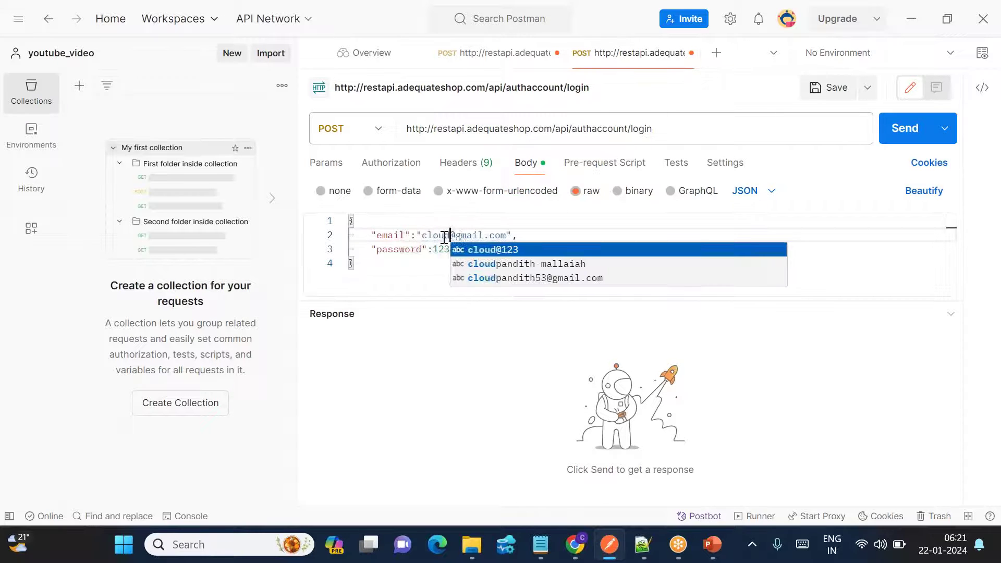
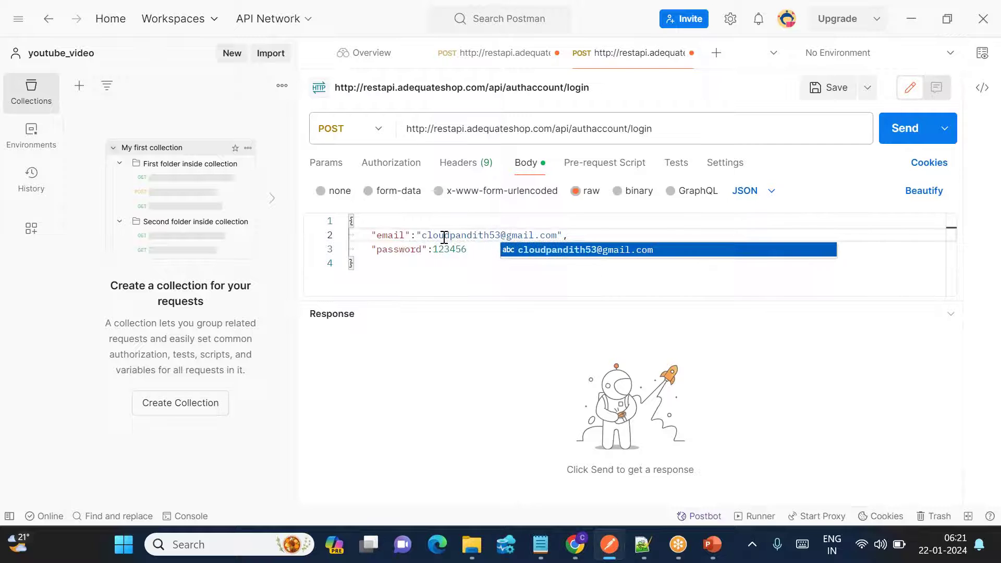
pyautogui.hotkey('alt', 'Tab')
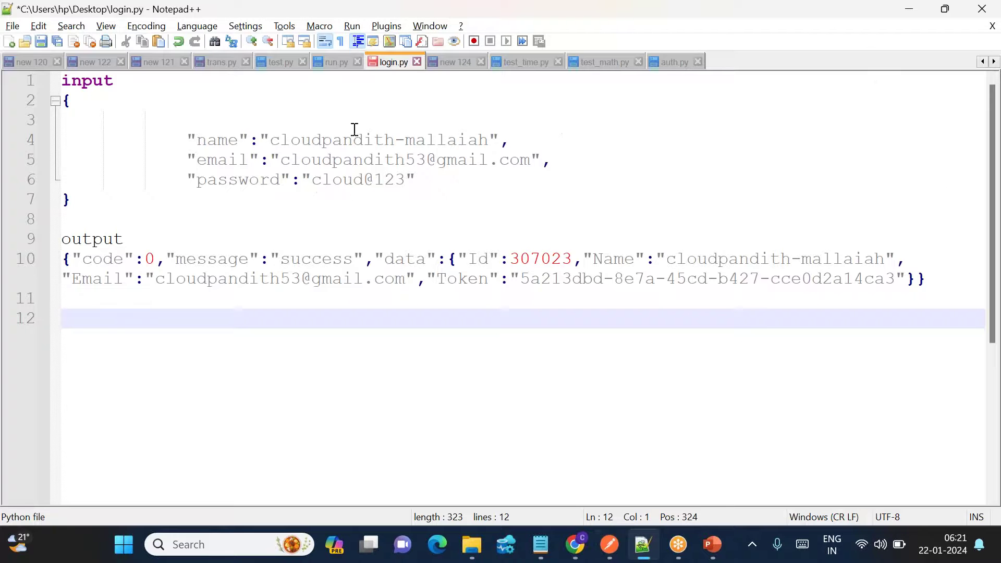
pyautogui.doubleClick(380, 160)
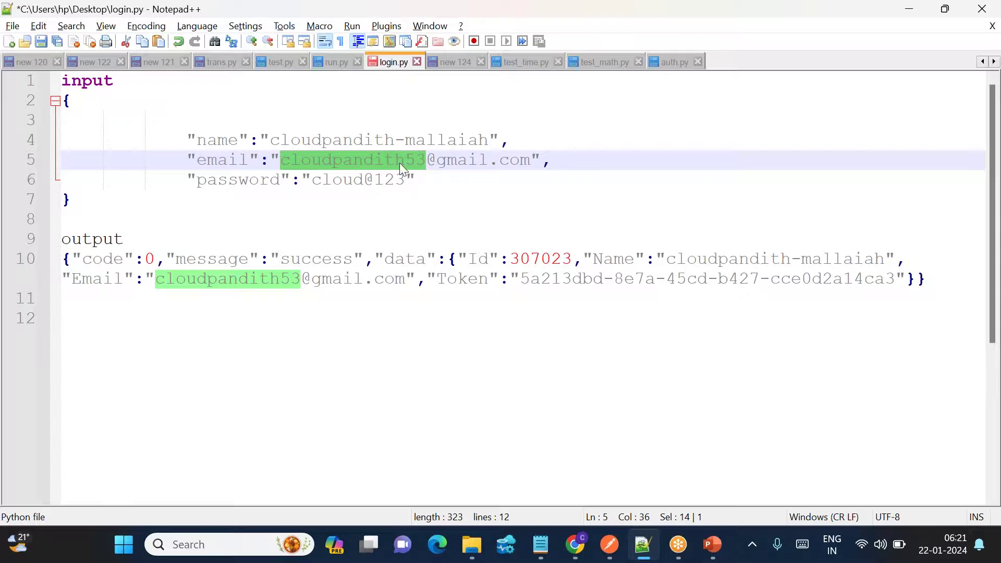
pyautogui.click(585, 543)
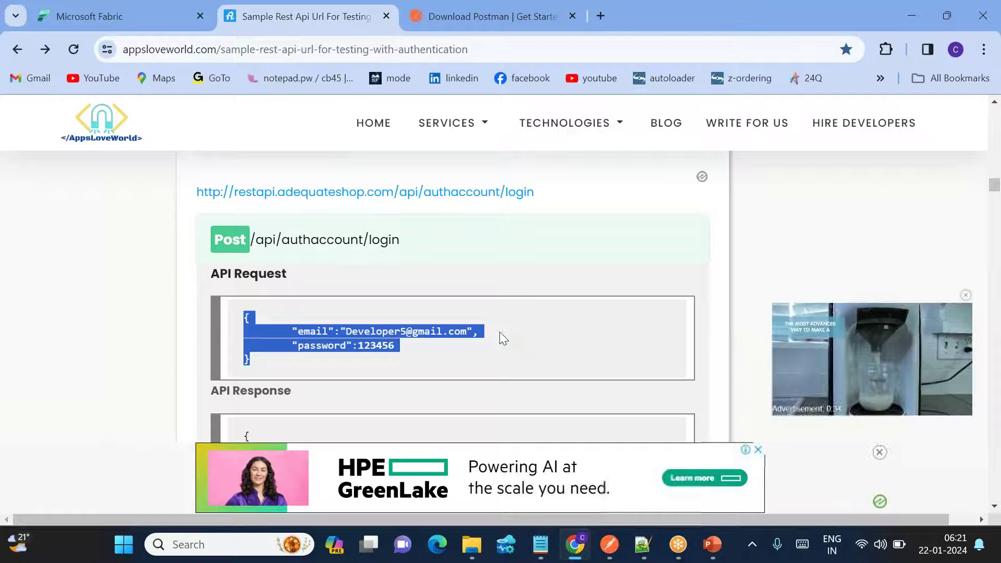
pyautogui.click(609, 545)
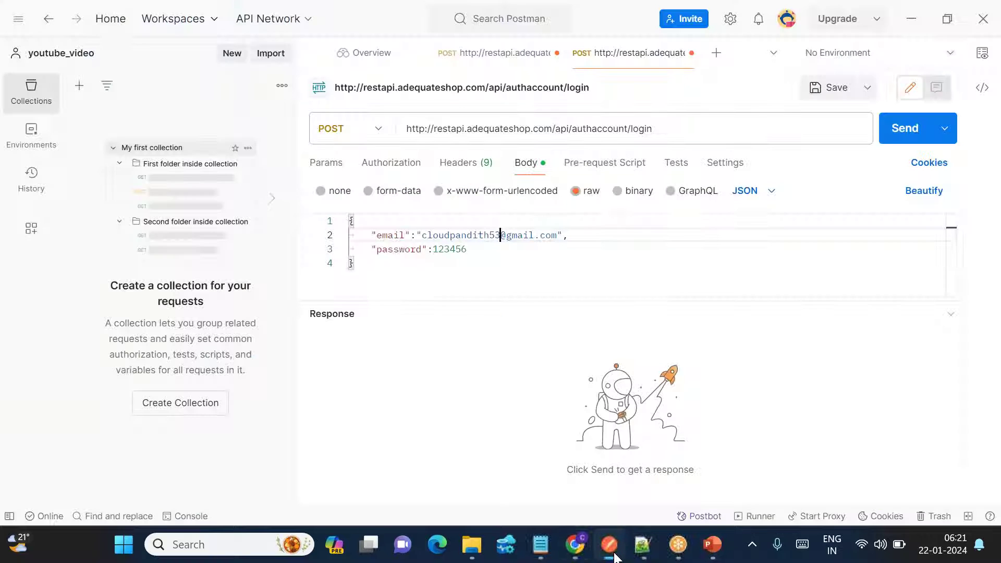
pyautogui.doubleClick(450, 249)
pyautogui.press('BackSpace')
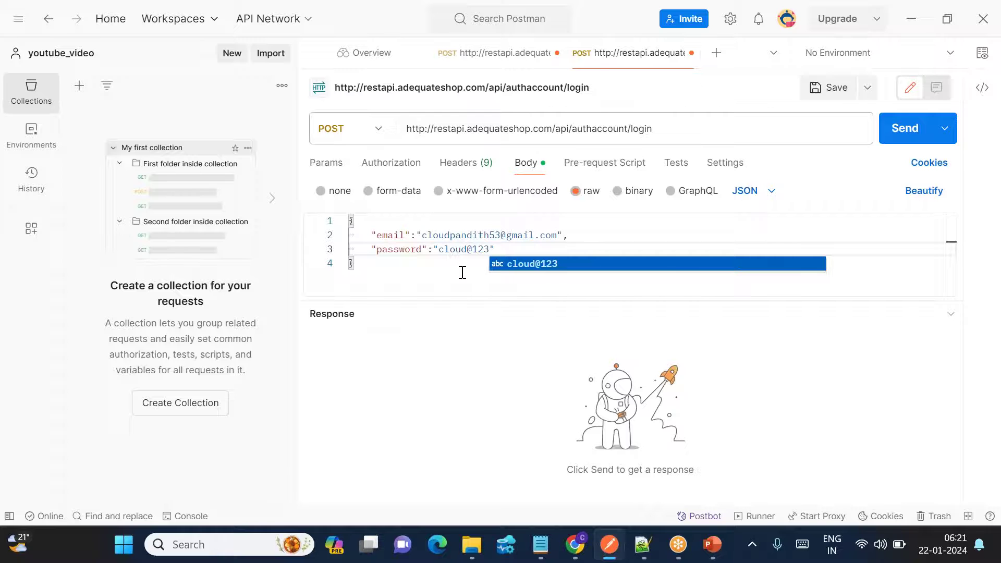
pyautogui.click(462, 272)
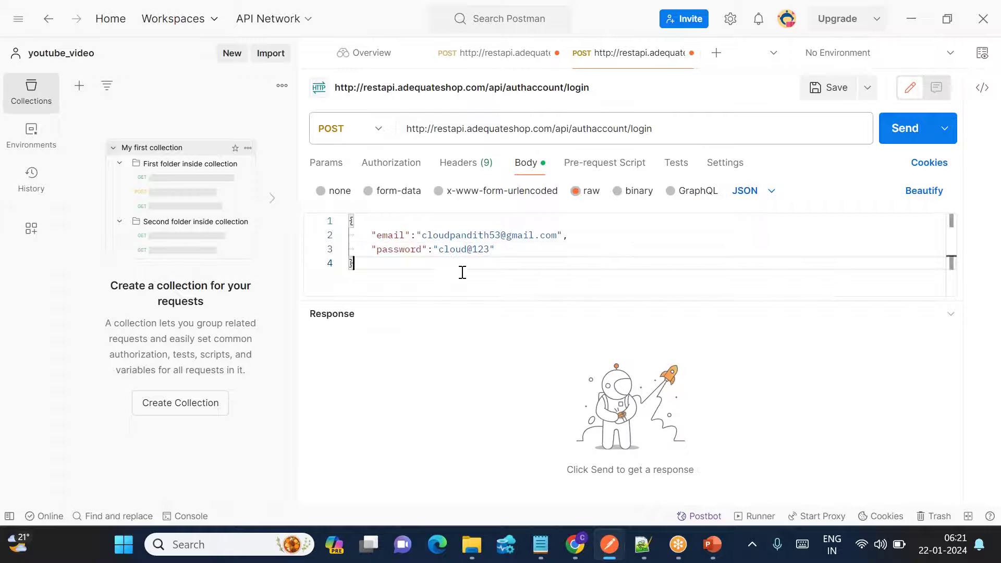
# Send the login request and paste its JSON response under new input and output labels in login.py.
pyautogui.click(907, 130)
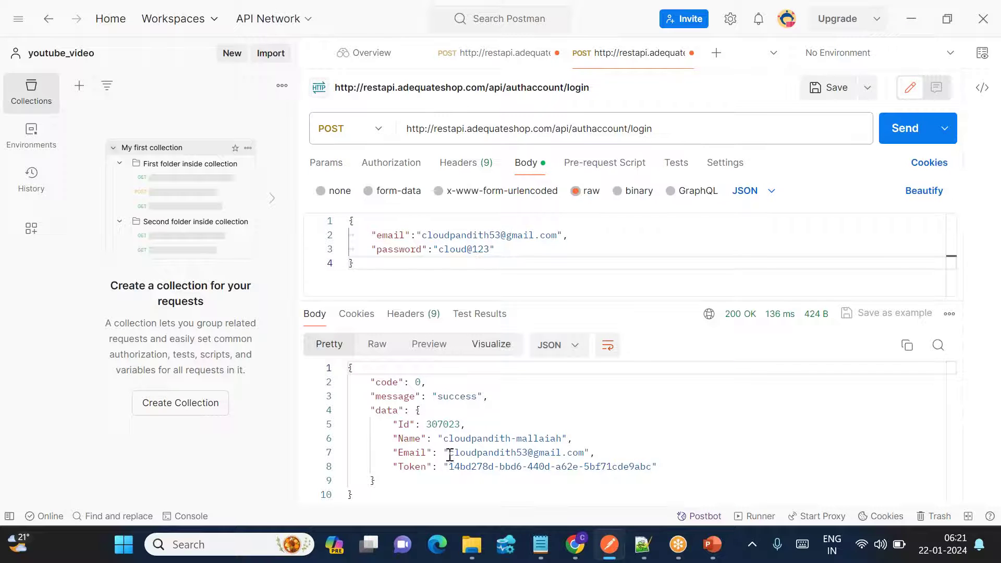
pyautogui.moveTo(354, 495); pyautogui.dragTo(345, 369)
pyautogui.hotkey('ctrl', 'c')
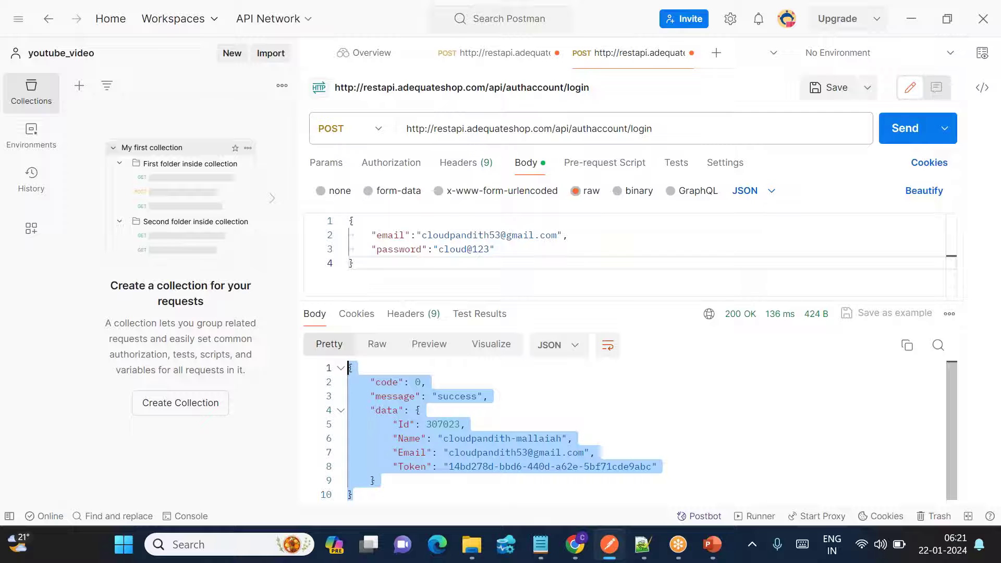
pyautogui.click(643, 545)
pyautogui.click(235, 376)
pyautogui.press('Return')
pyautogui.write('input')
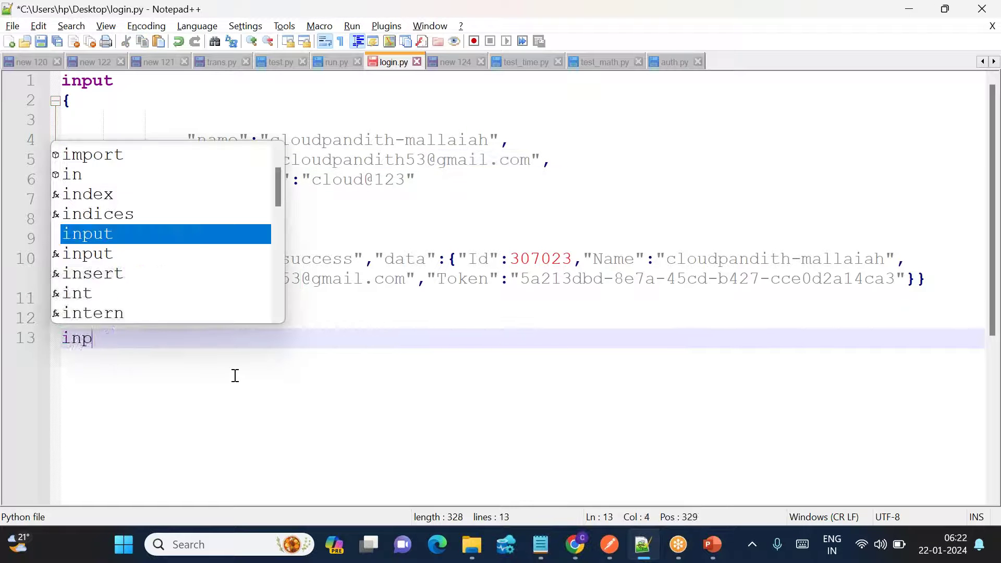
pyautogui.press('Return')
pyautogui.press('Return')
pyautogui.press('Return')
pyautogui.press('Return')
pyautogui.write('output')
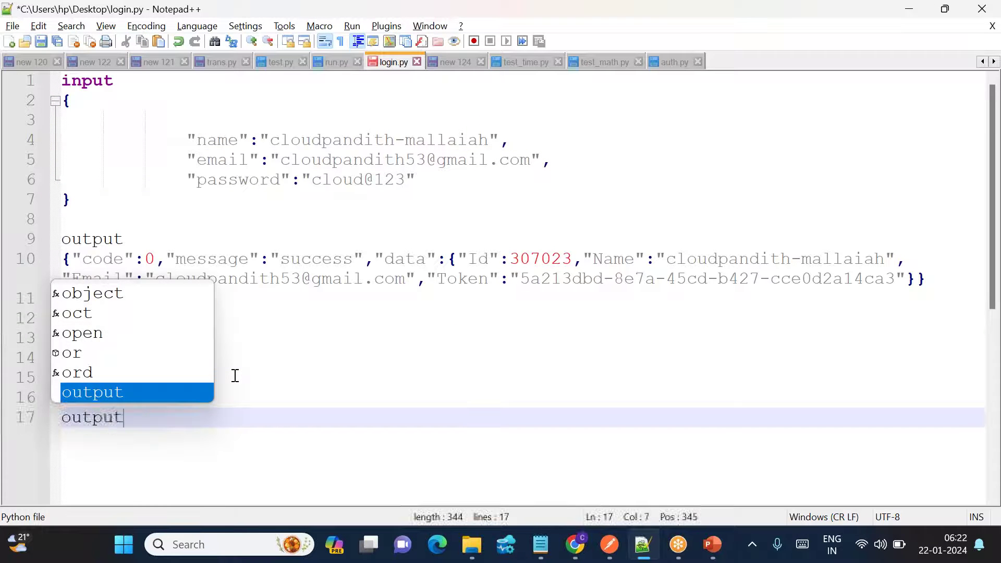
pyautogui.press('Return')
pyautogui.press('Return')
pyautogui.hotkey('ctrl', 'v')
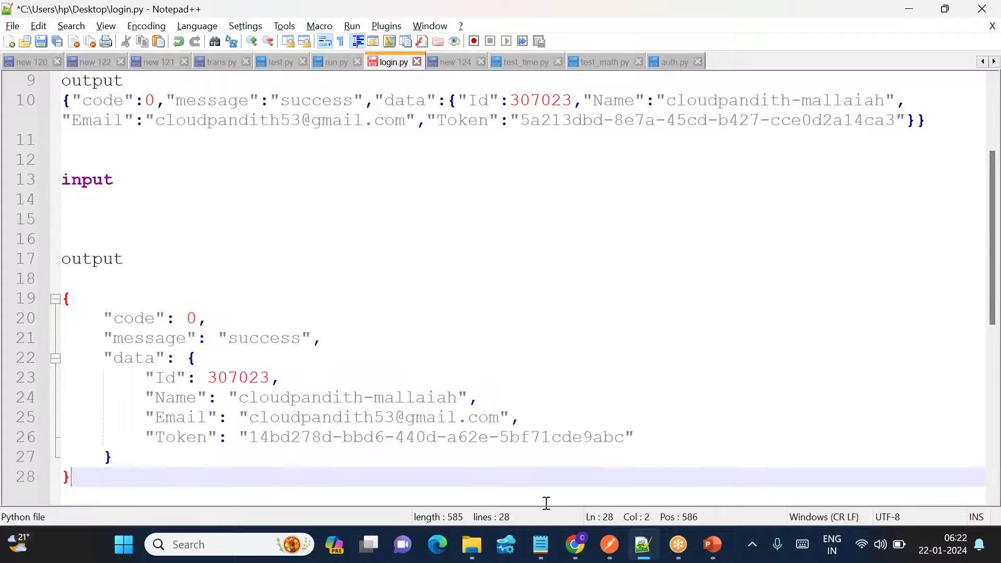
# Copy the login request body from Postman and paste it at line 15 of login.py.
pyautogui.click(577, 544)
pyautogui.moveTo(245, 313); pyautogui.dragTo(519, 363)
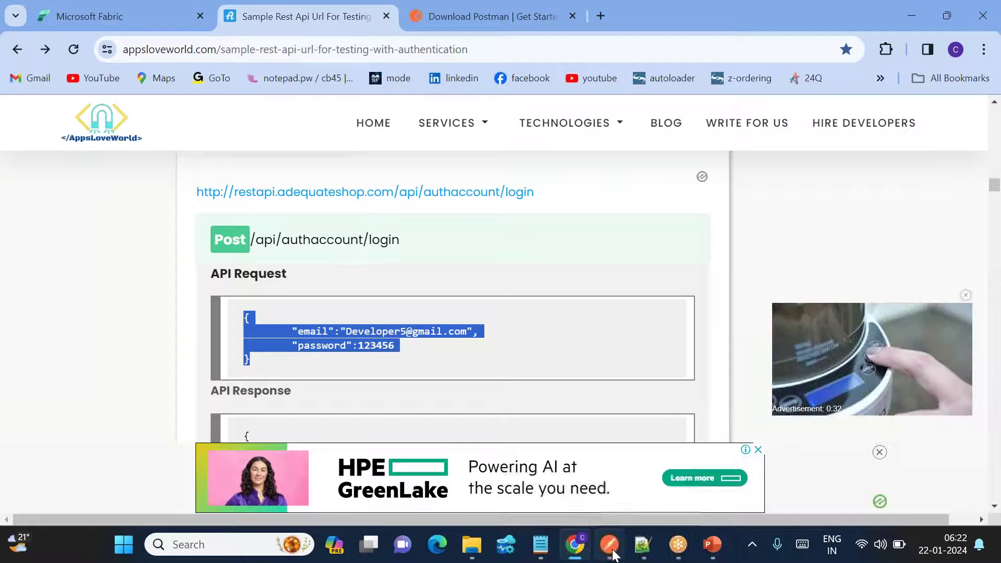
pyautogui.click(609, 544)
pyautogui.moveTo(374, 264); pyautogui.dragTo(351, 221)
pyautogui.hotkey('ctrl', 'c')
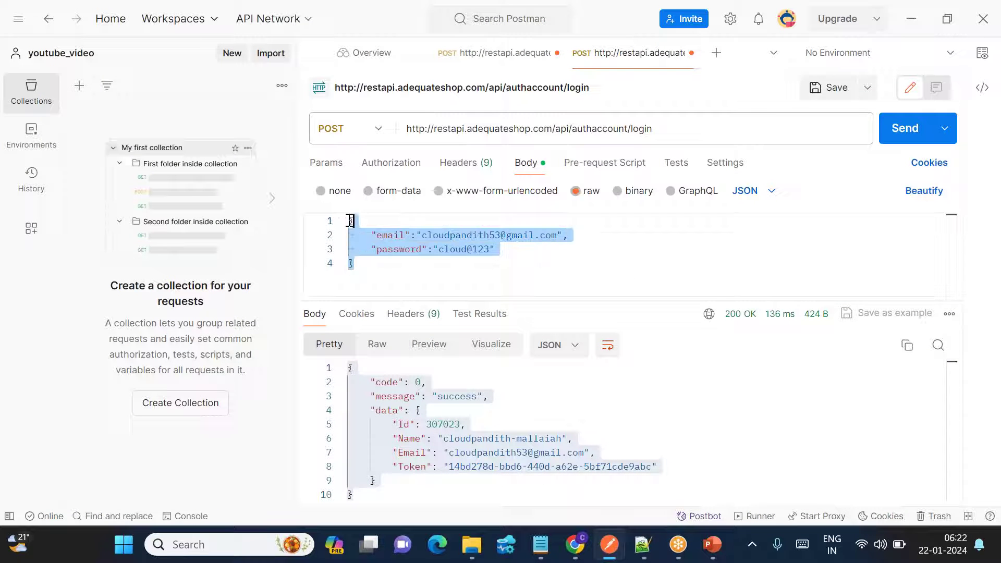
pyautogui.hotkey('alt', 'Tab')
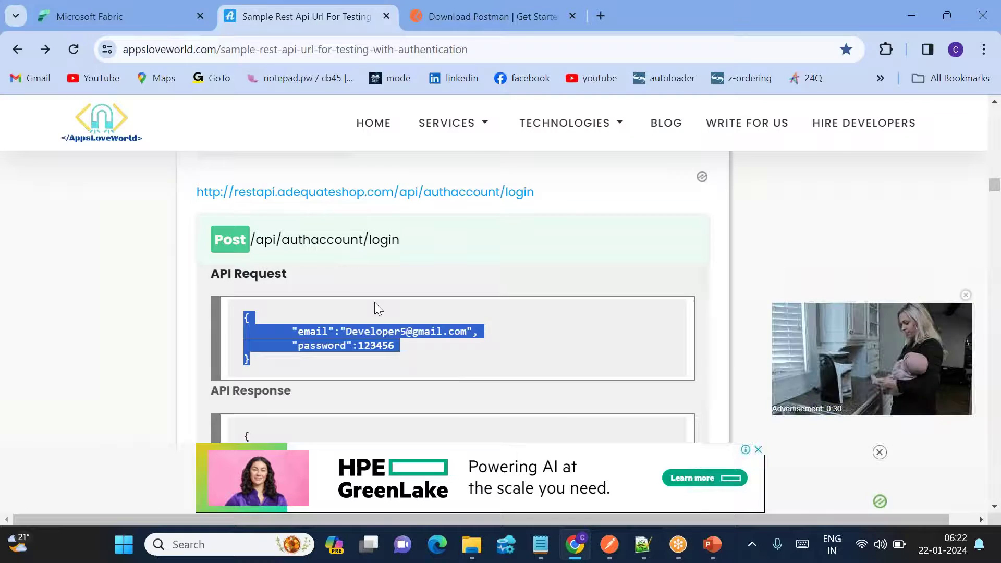
pyautogui.hotkey('alt', 'Tab')
pyautogui.click(643, 544)
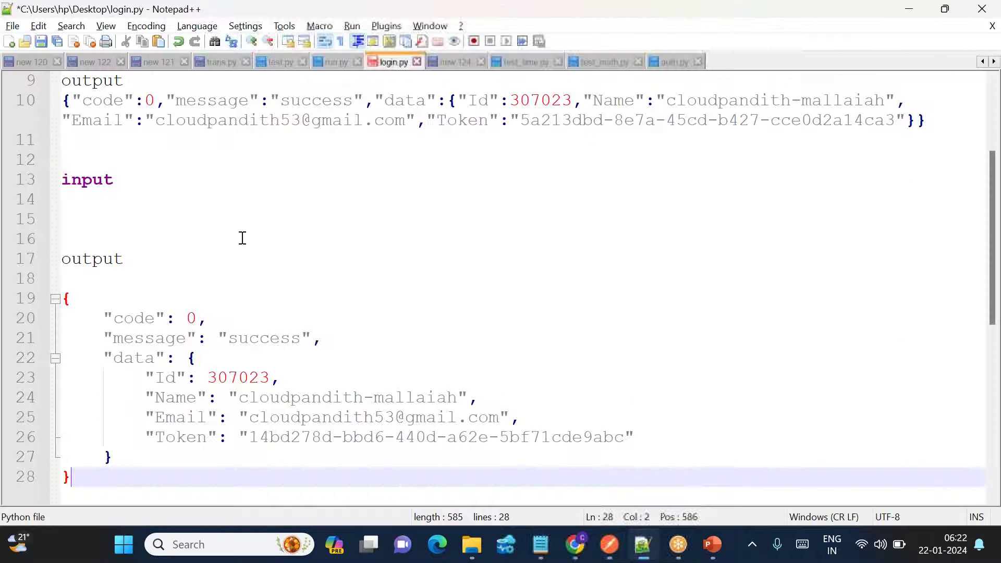
pyautogui.click(105, 221)
pyautogui.hotkey('ctrl', 'v')
# Add a 'registration:' heading on a new first line of login.py.
pyautogui.scroll(3, 105, 222)
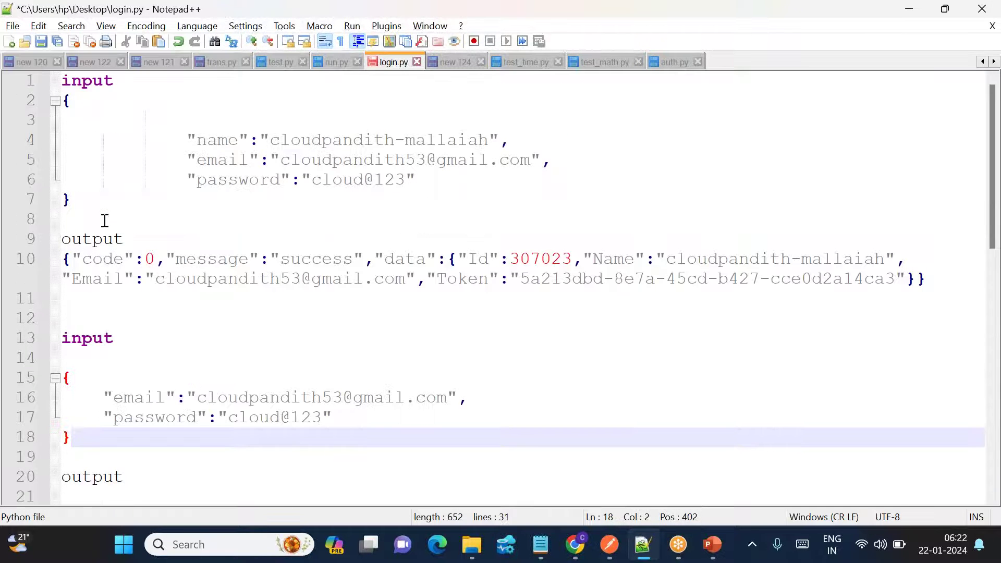
pyautogui.click(63, 81)
pyautogui.press('Return')
pyautogui.press('Up')
pyautogui.write('tes')
pyautogui.press('BackSpace')
pyautogui.write('registration:')
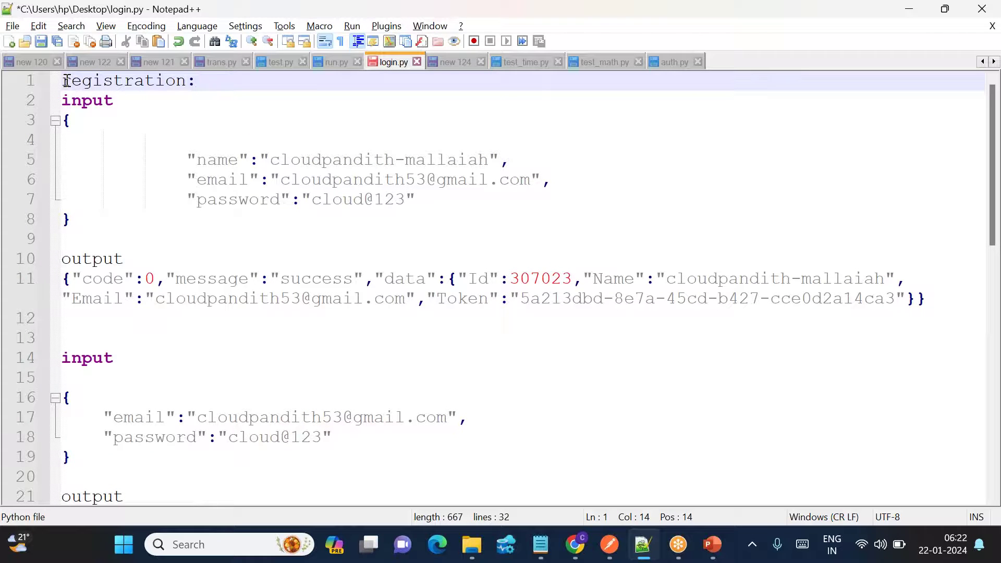
# Add a 'login' heading on line 13 and underline both headings with equals signs.
pyautogui.click(75, 336)
pyautogui.write('logi')
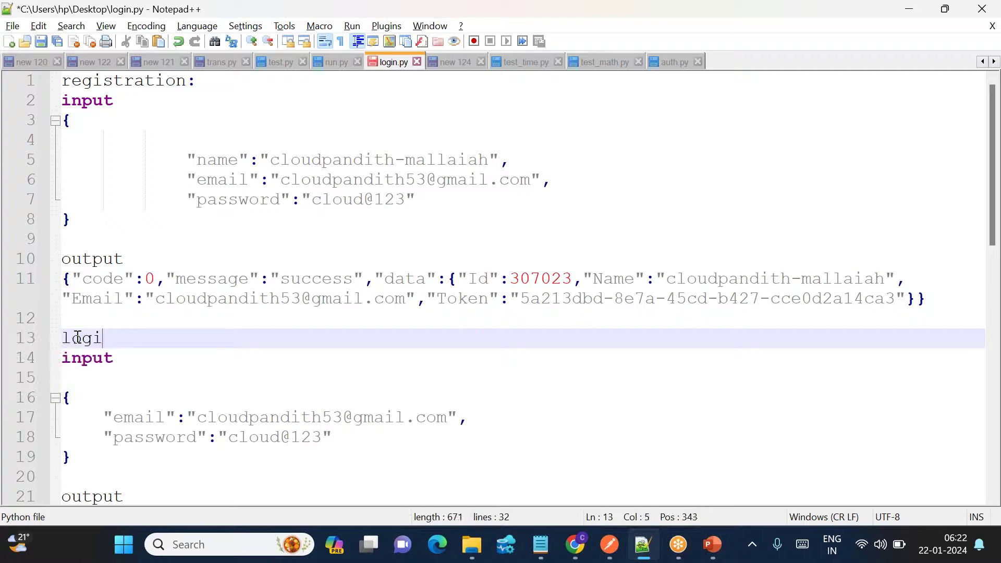
pyautogui.write('n')
pyautogui.press('Return')
pyautogui.write('==========')
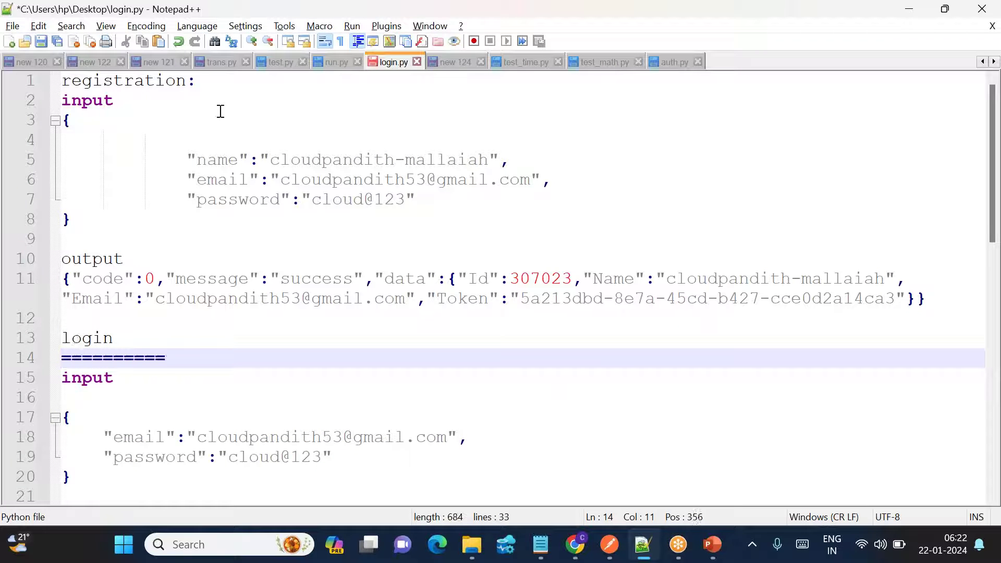
pyautogui.click(207, 84)
pyautogui.press('Return')
pyautogui.write('============')
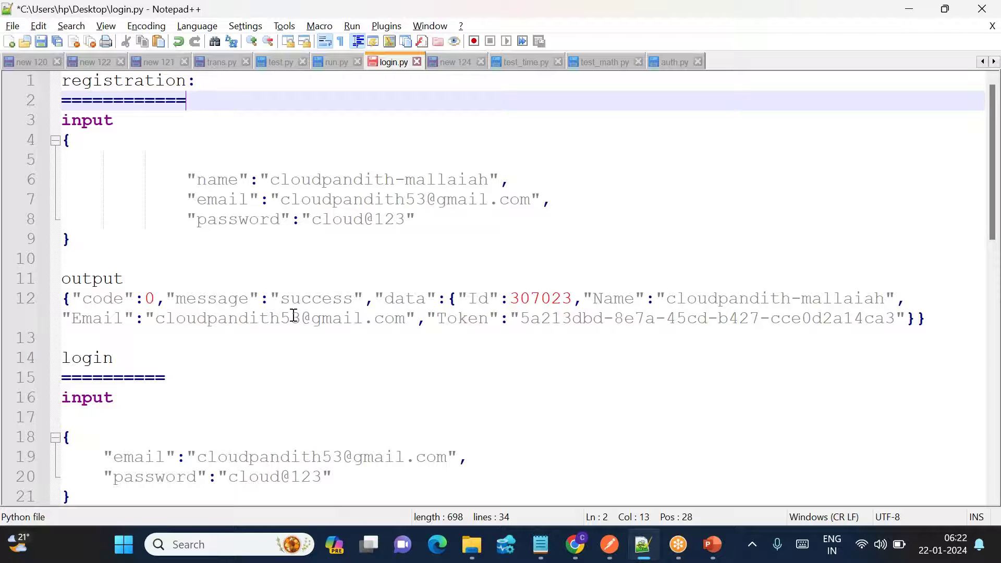
# Compare the Token values in the registration output and the login response.
pyautogui.doubleClick(469, 325)
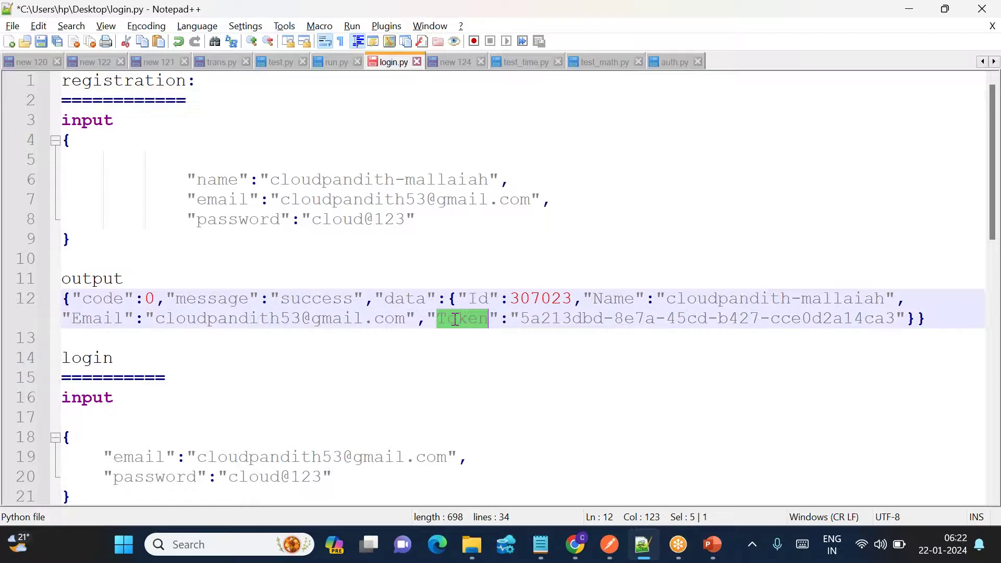
pyautogui.scroll(-3, 459, 326)
pyautogui.click(79, 181)
pyautogui.doubleClick(79, 181)
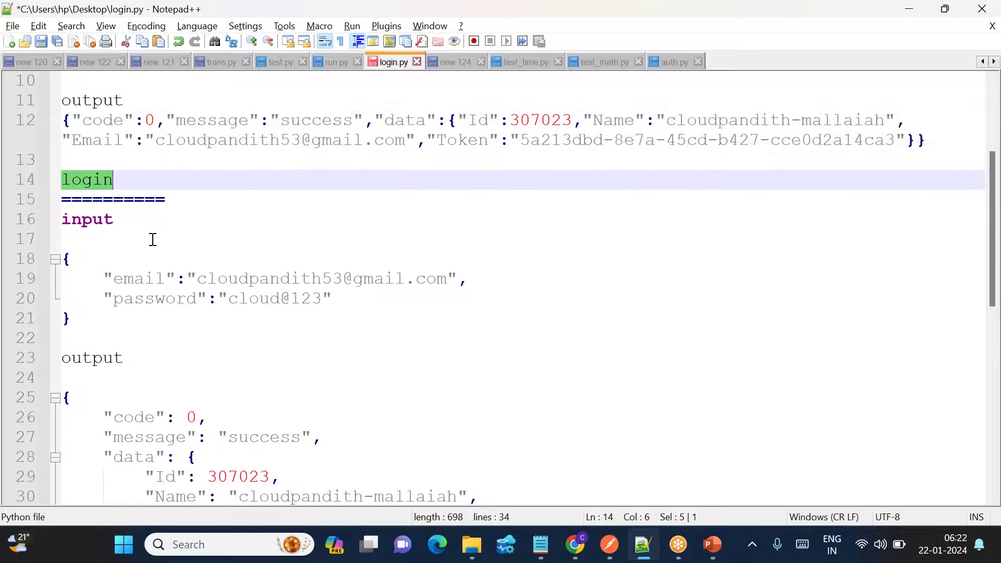
pyautogui.scroll(-4, 123, 173)
pyautogui.doubleClick(186, 298)
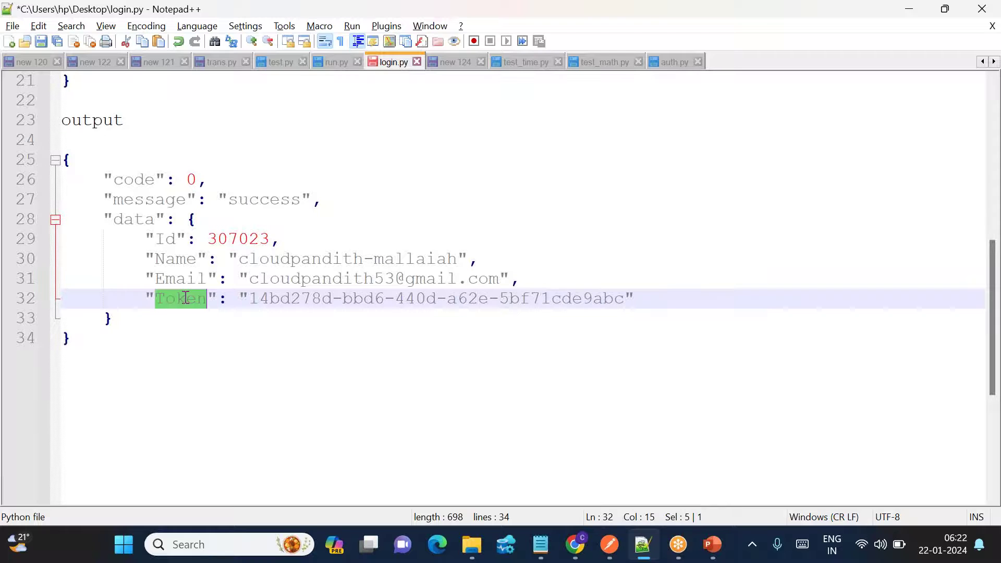
pyautogui.scroll(2, 121, 128)
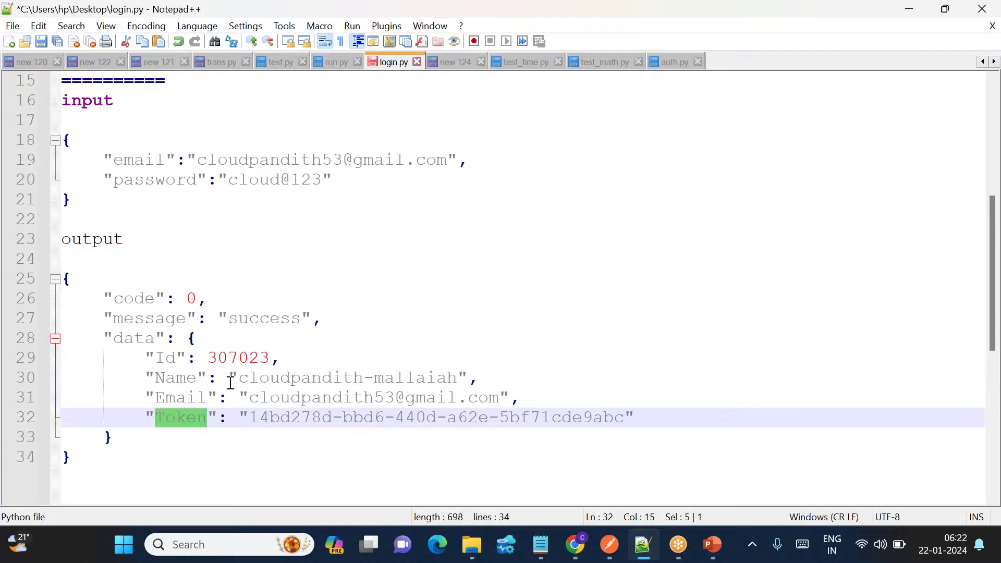
pyautogui.doubleClick(189, 420)
# Bring up the PowerPoint steps slide, then go back to the login.py notes.
pyautogui.moveTo(713, 545)
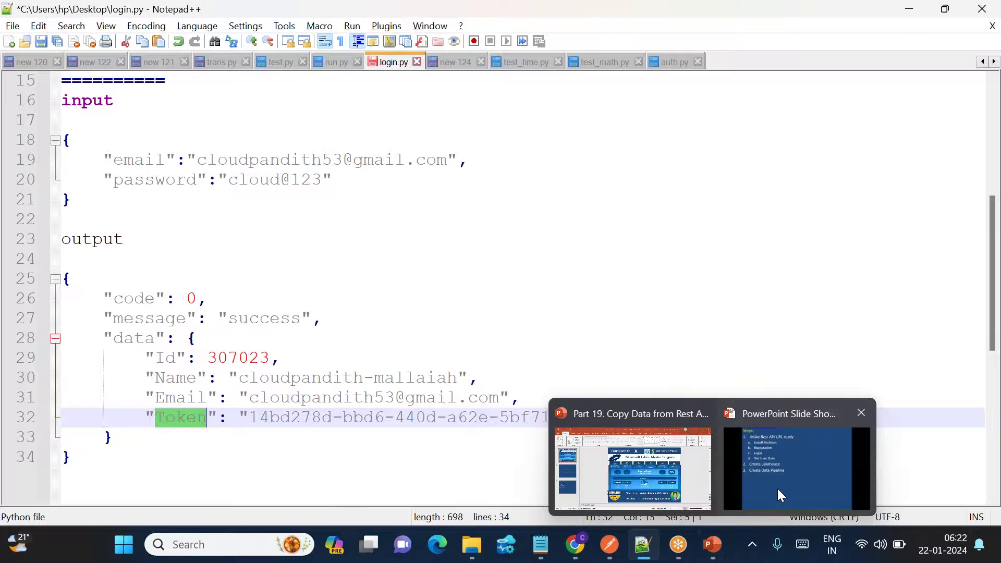
pyautogui.click(780, 493)
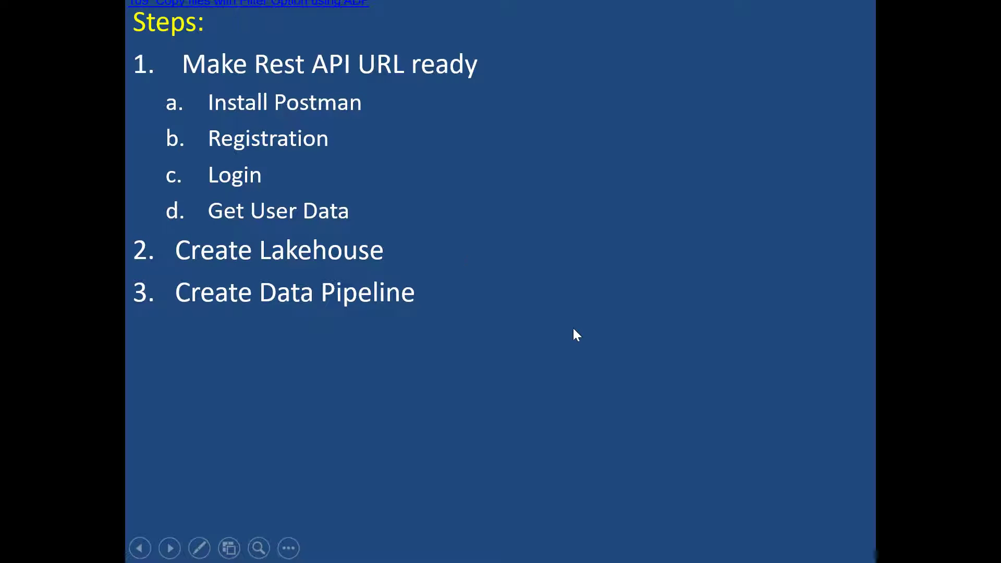
pyautogui.hotkey('alt', 'Tab')
# Copy the Get All Users endpoint URL from Chrome's sample API page and return to Postman.
pyautogui.moveTo(584, 542)
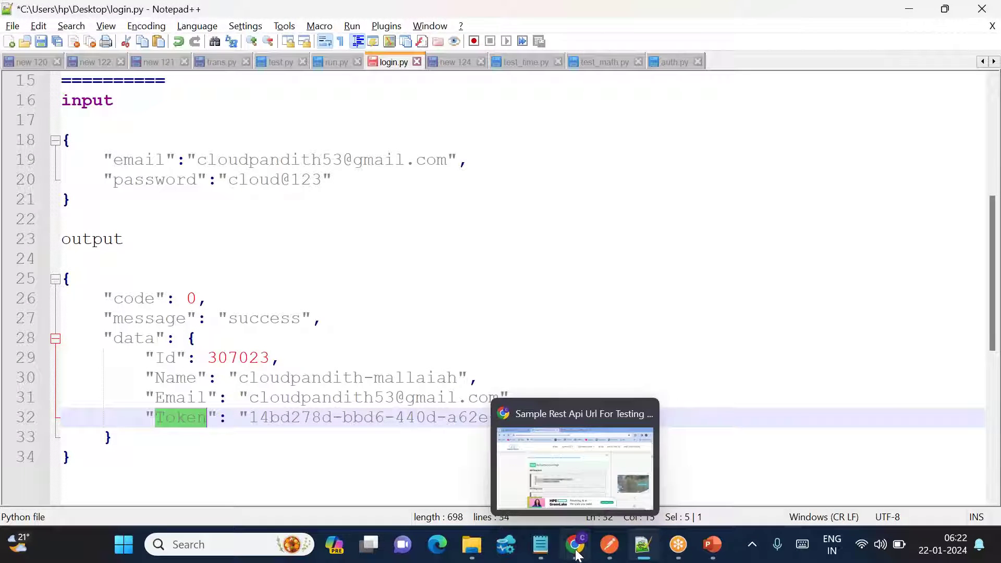
pyautogui.click(574, 459)
pyautogui.scroll(-15, 231, 390)
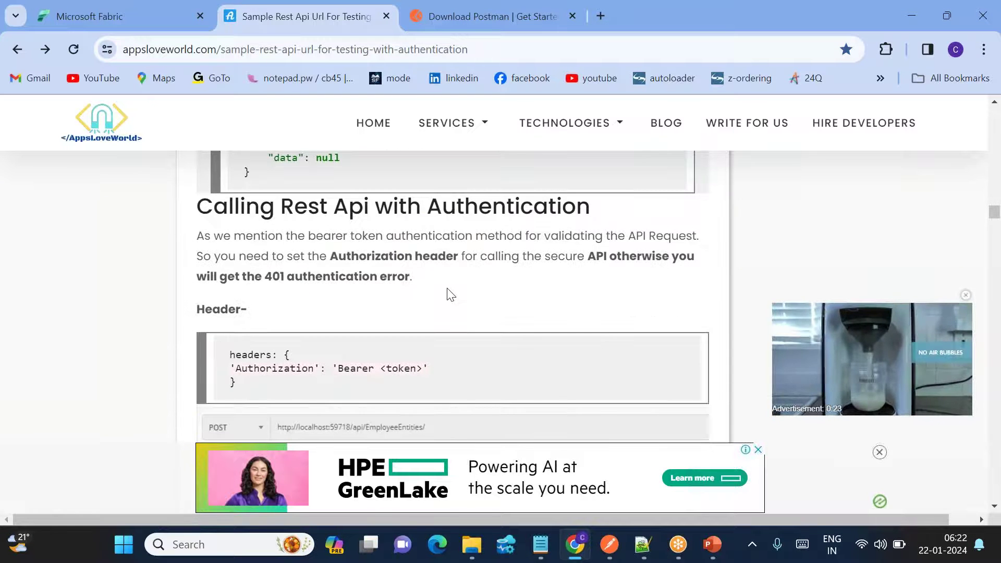
pyautogui.scroll(-1, 458, 306)
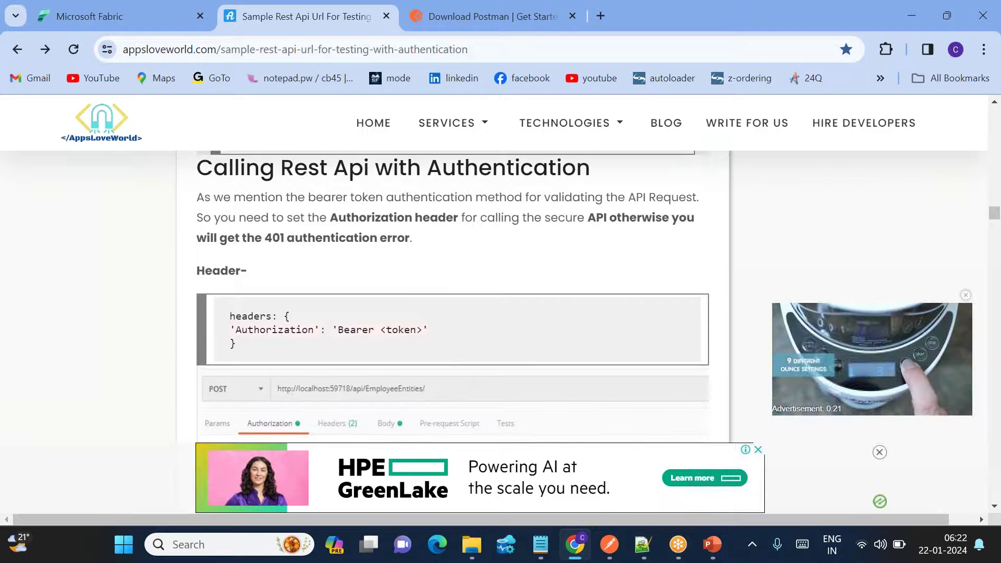
pyautogui.scroll(-7, 437, 354)
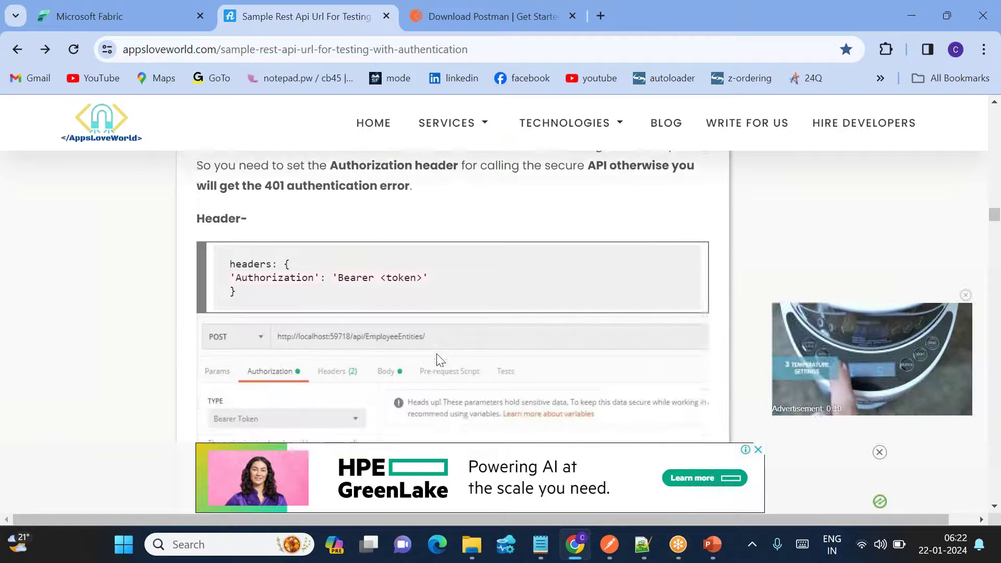
pyautogui.moveTo(532, 270); pyautogui.dragTo(192, 263)
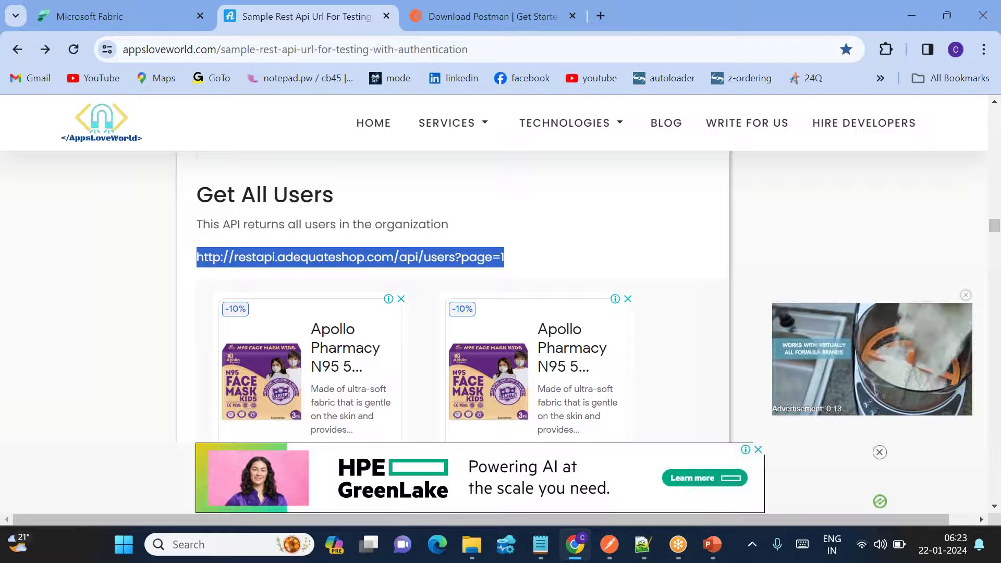
pyautogui.click(605, 547)
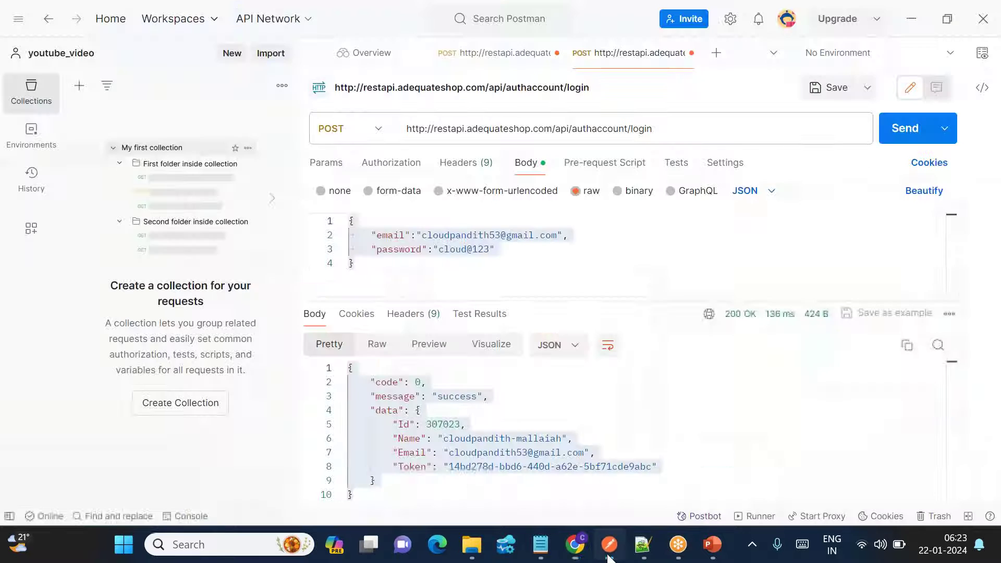
pyautogui.click(717, 55)
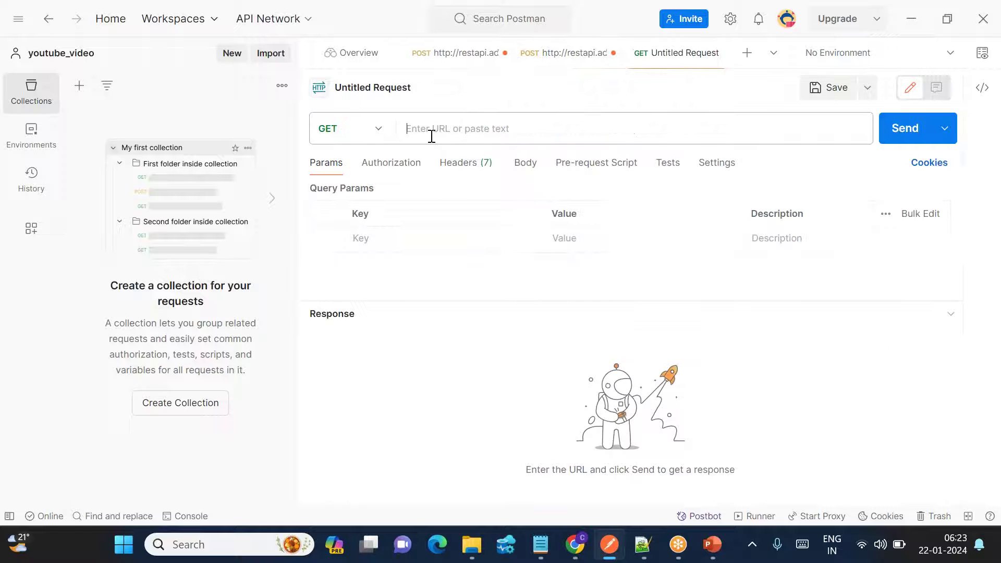
pyautogui.hotkey('ctrl', 'v')
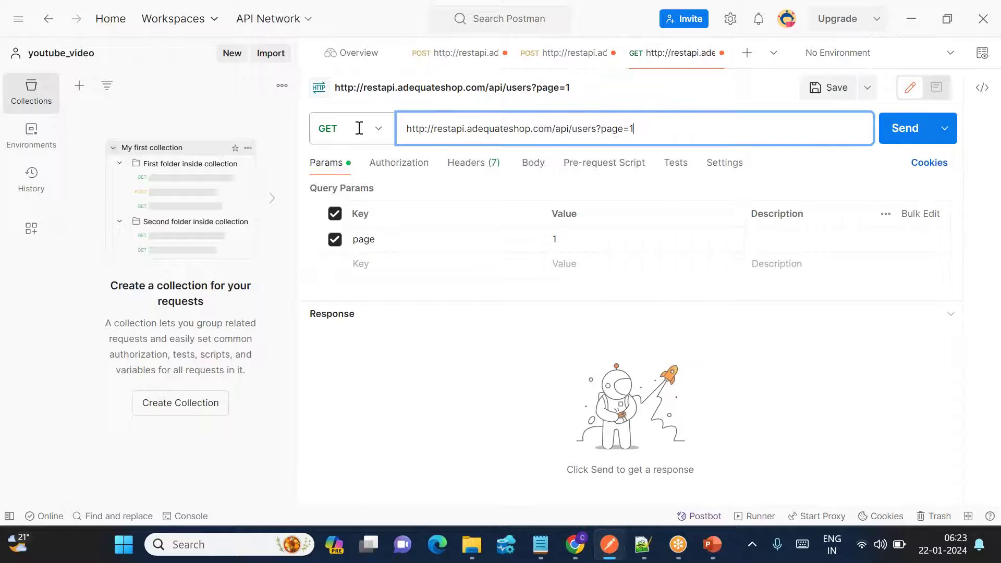
pyautogui.click(580, 545)
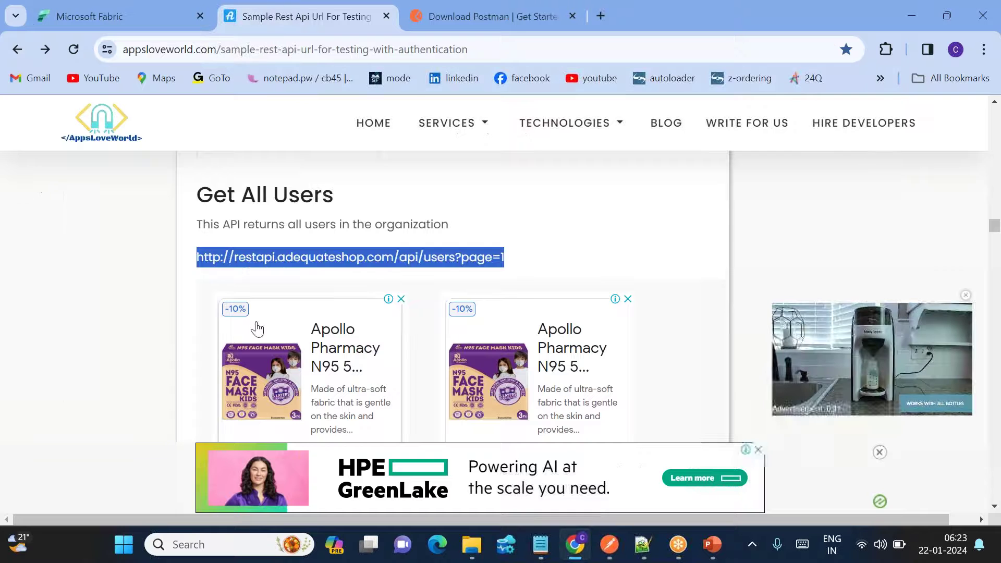
pyautogui.scroll(-3, 270, 275)
pyautogui.scroll(-1, 270, 276)
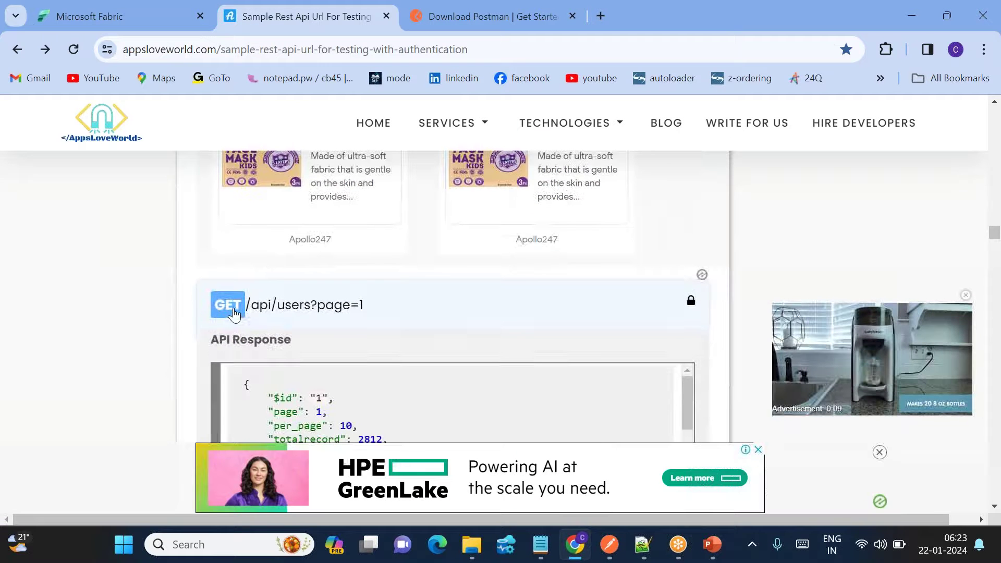
pyautogui.scroll(5, 236, 316)
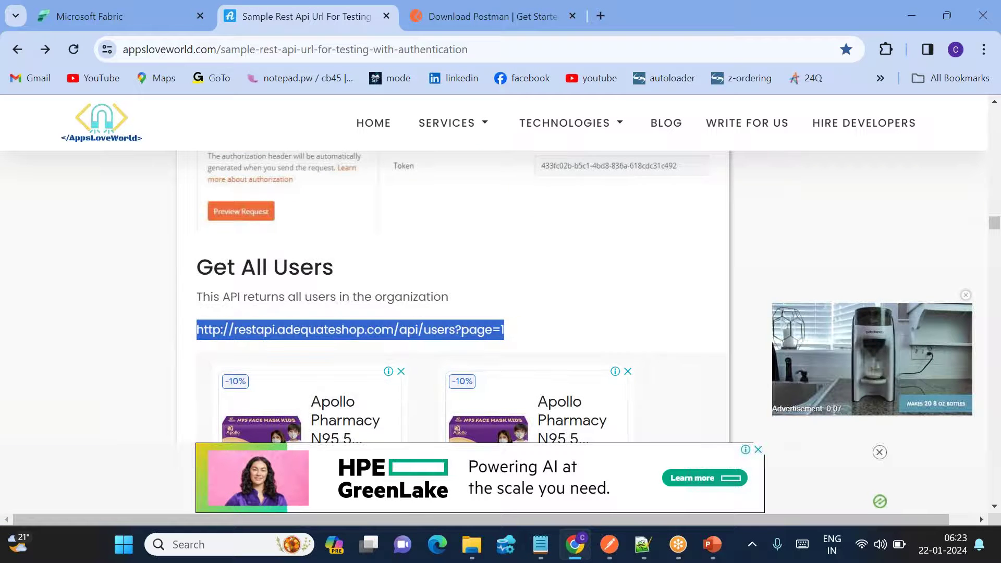
pyautogui.scroll(4, 377, 320)
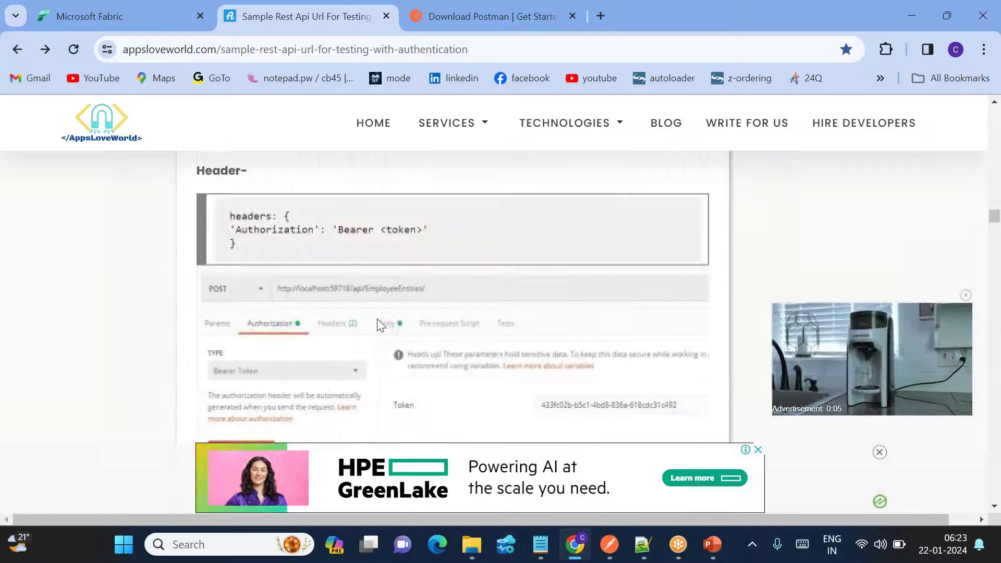
pyautogui.scroll(-1, 377, 319)
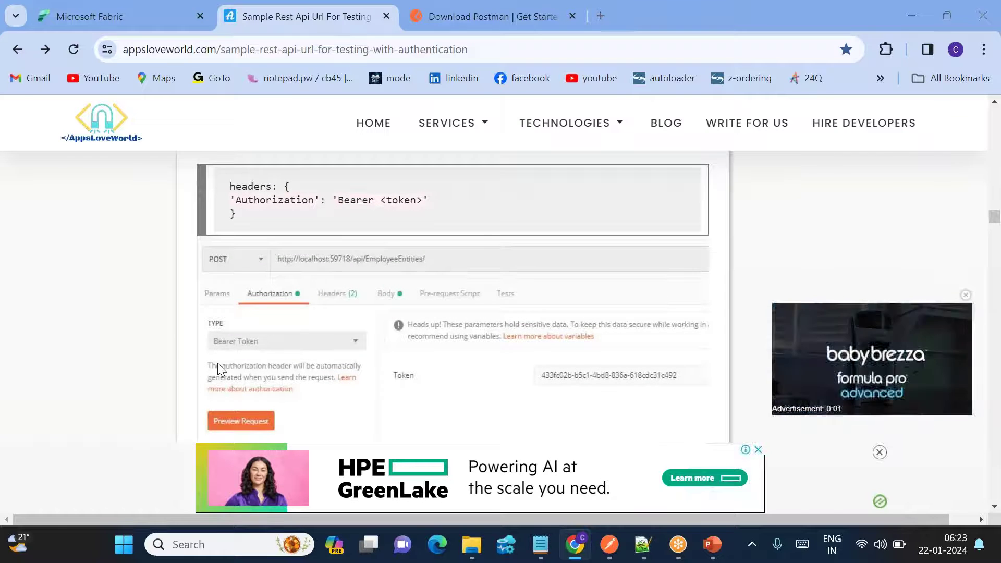
pyautogui.hotkey('alt', 'Tab')
pyautogui.click(389, 166)
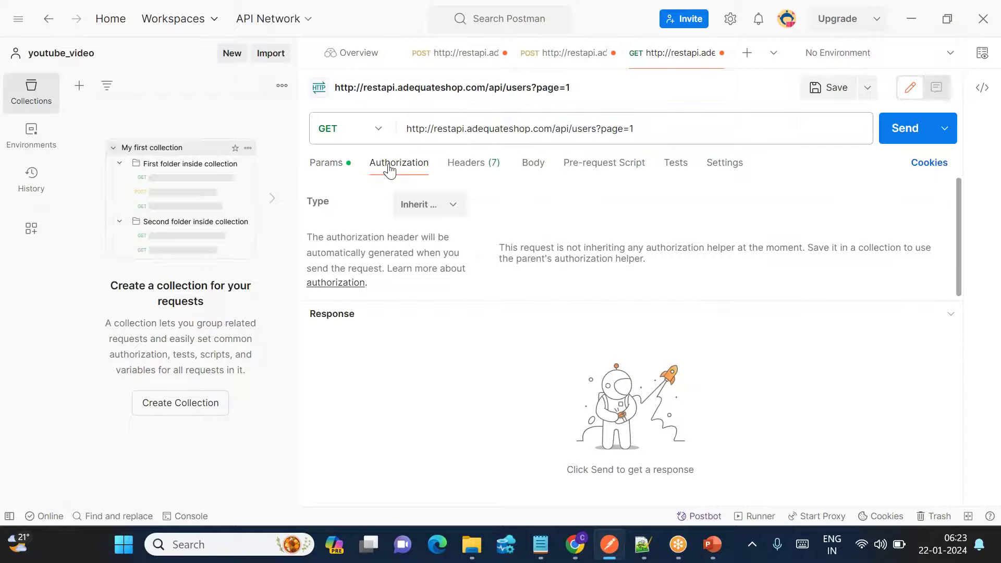
# Set the request's authorization type to Bearer Token and go to its headers.
pyautogui.click(443, 203)
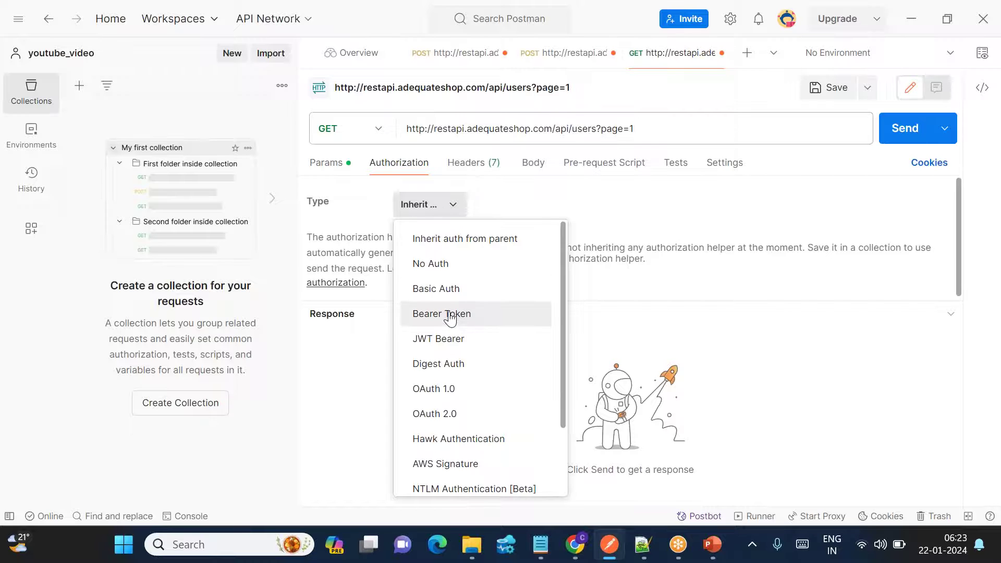
pyautogui.click(449, 315)
pyautogui.click(449, 213)
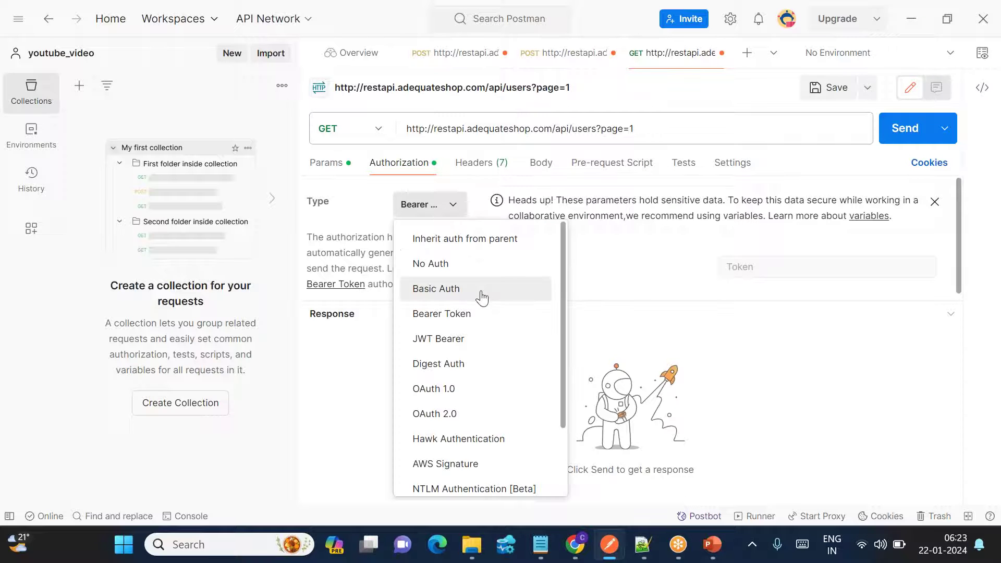
pyautogui.click(447, 315)
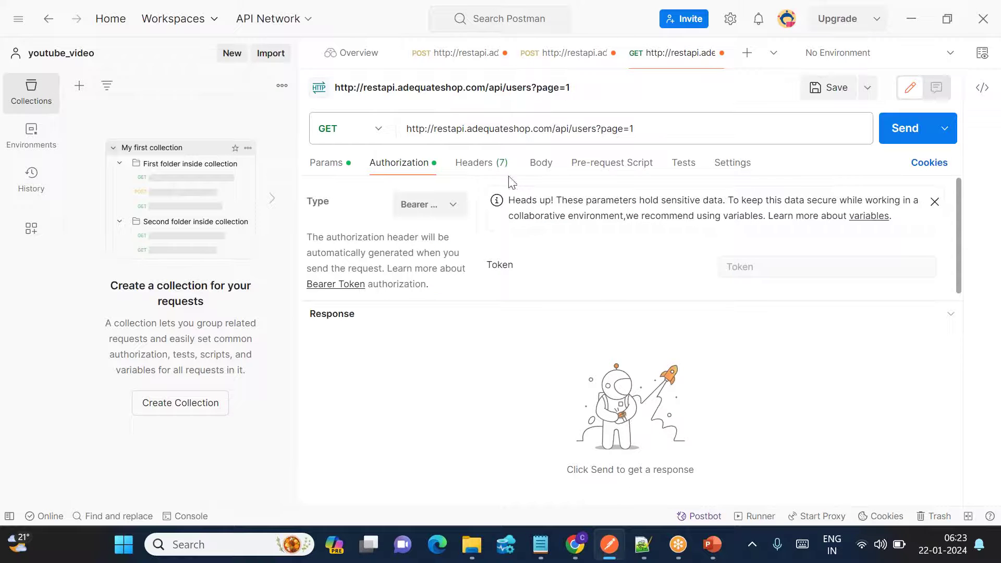
pyautogui.click(495, 169)
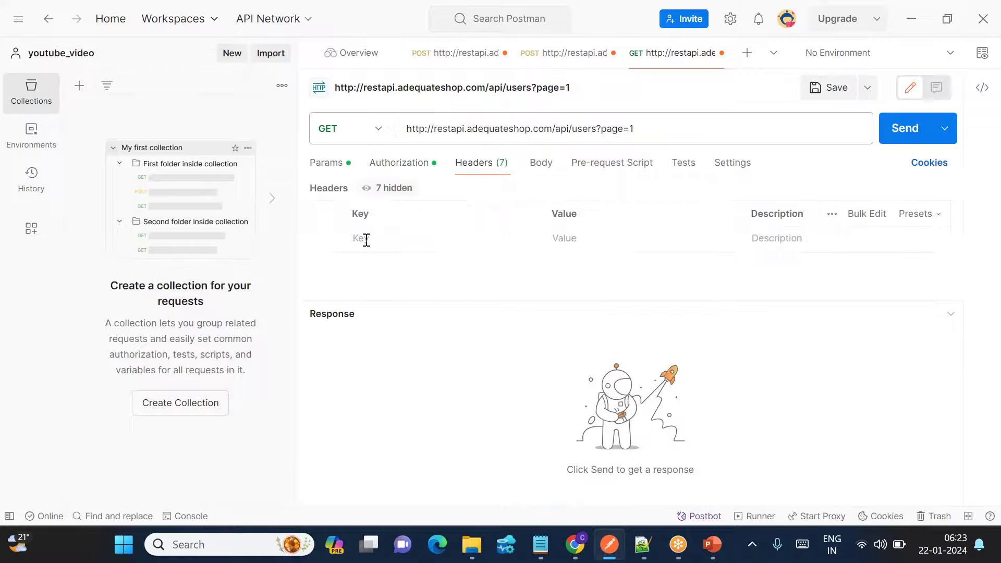
# Add a header with key Authorization and value Bearer, copied from the Chrome example.
pyautogui.hotkey('alt', 'Tab')
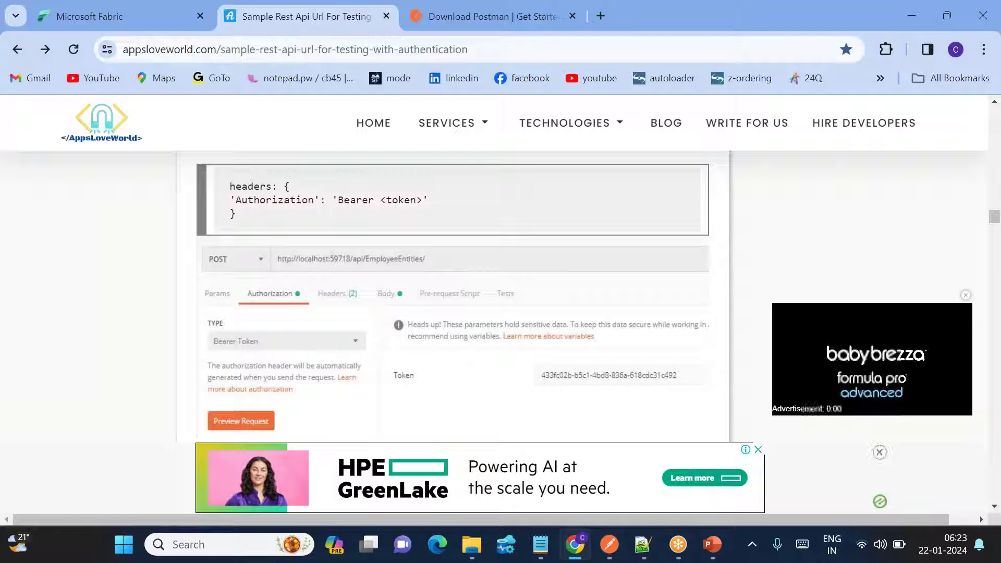
pyautogui.doubleClick(263, 205)
pyautogui.hotkey('ctrl', 'c')
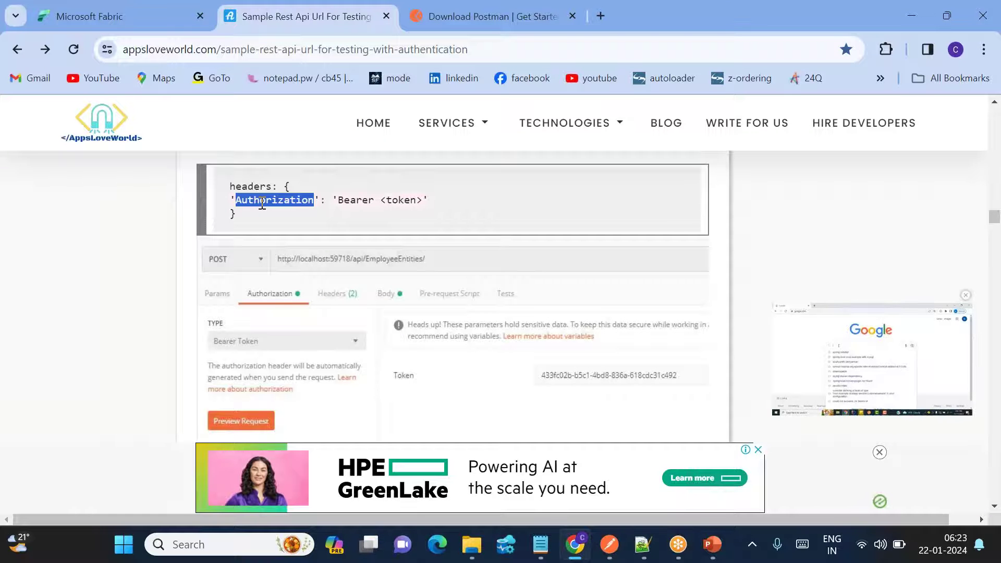
pyautogui.hotkey('alt', 'Tab')
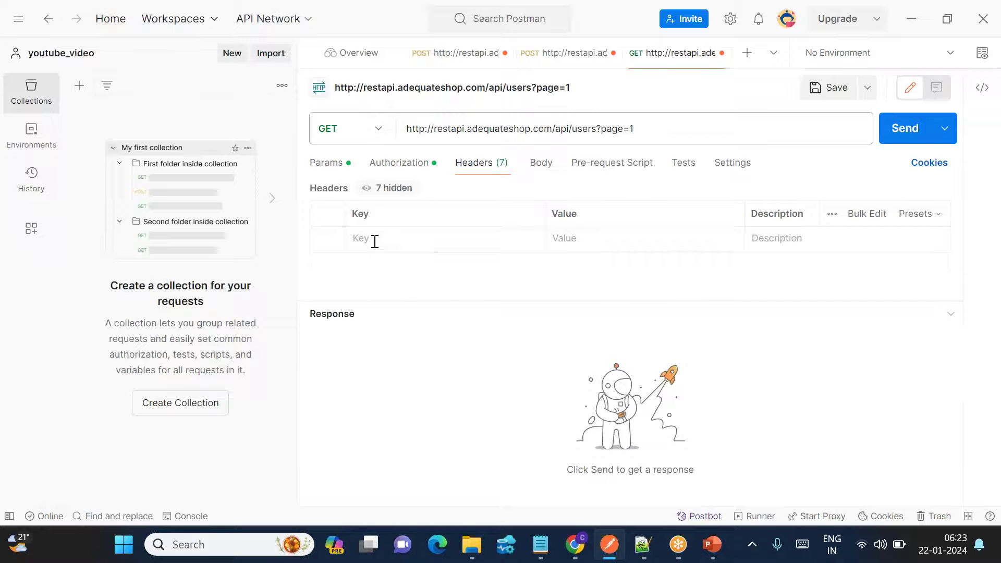
pyautogui.hotkey('ctrl', 'v')
pyautogui.hotkey('alt', 'Tab')
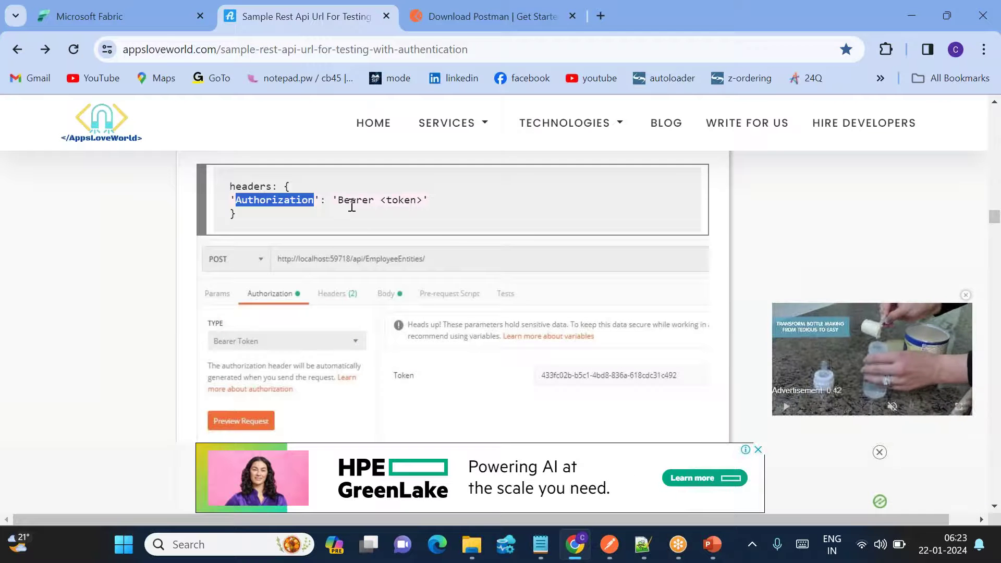
pyautogui.doubleClick(352, 201)
pyautogui.hotkey('alt', 'Tab')
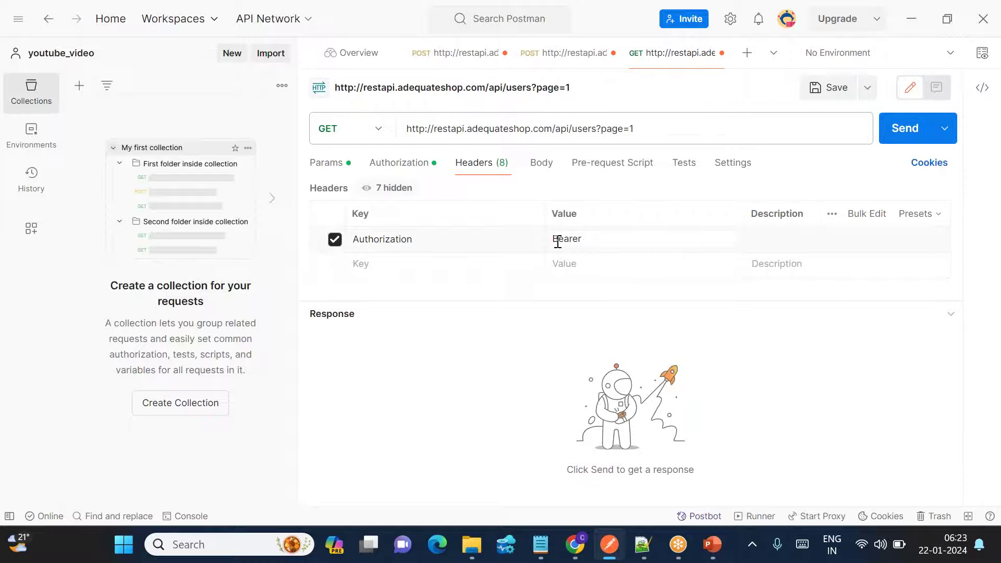
pyautogui.click(643, 544)
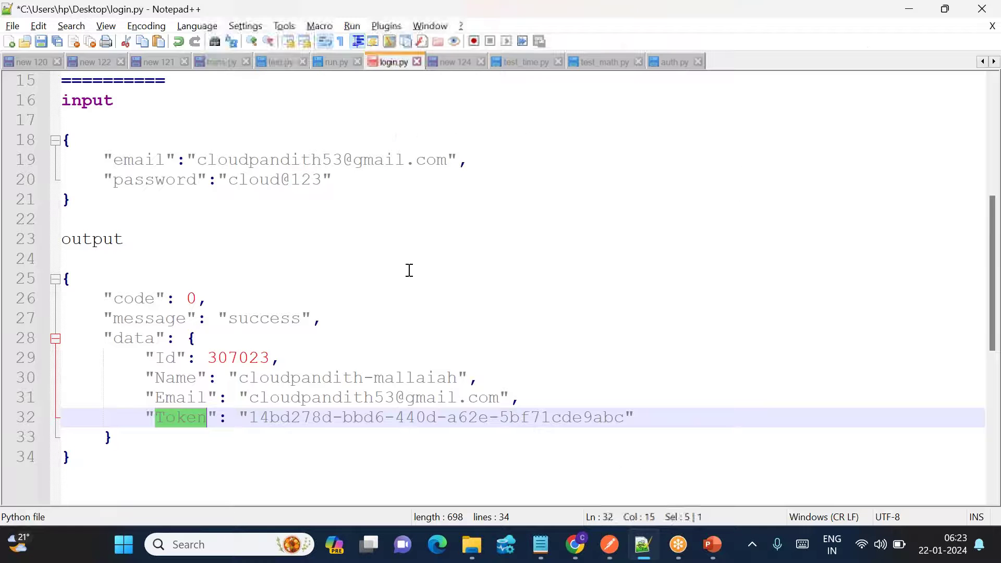
# Paste the saved login token after Bearer in the header value and send the users request.
pyautogui.moveTo(251, 420); pyautogui.dragTo(623, 417)
pyautogui.hotkey('ctrl', 'c')
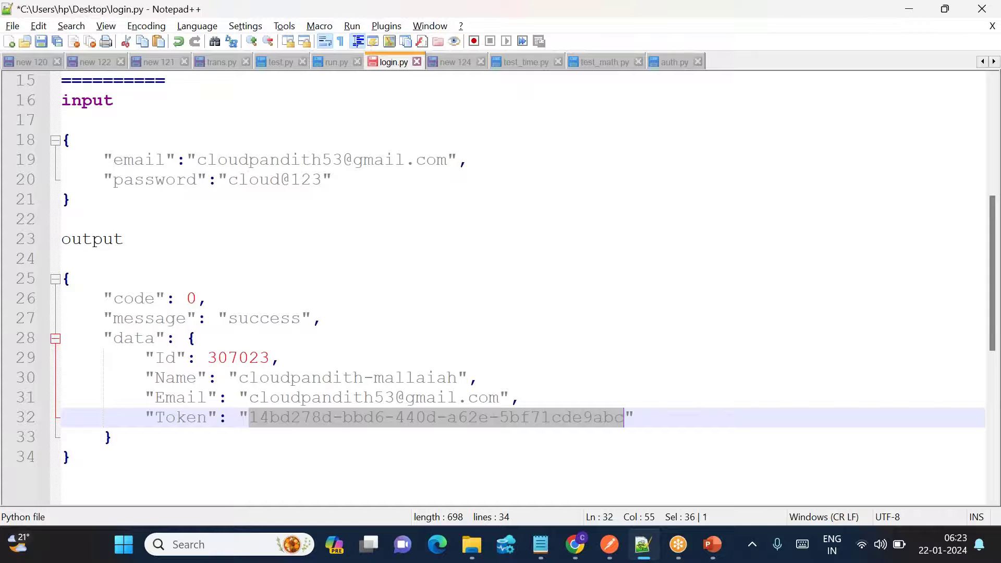
pyautogui.scroll(2, 374, 388)
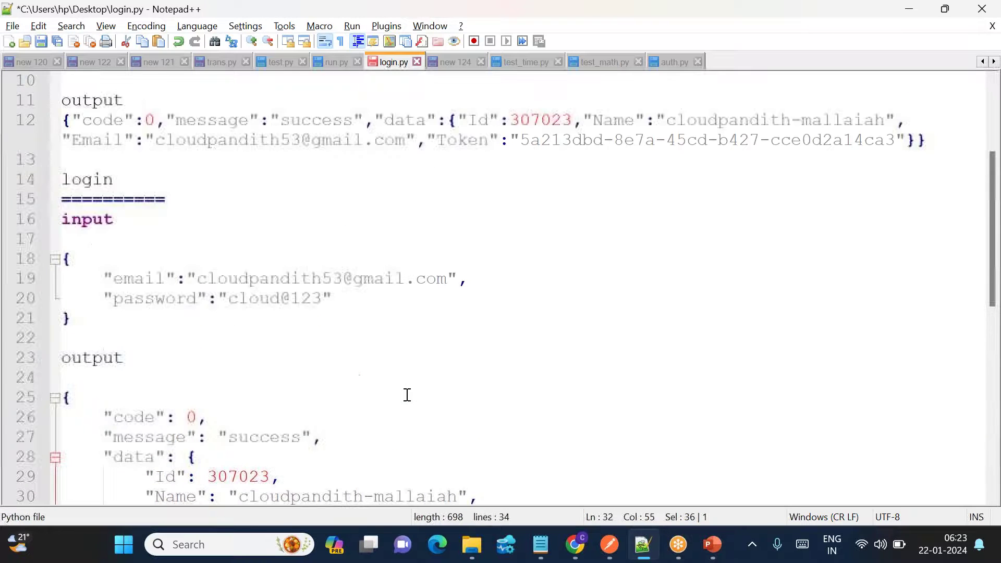
pyautogui.scroll(-5, 394, 487)
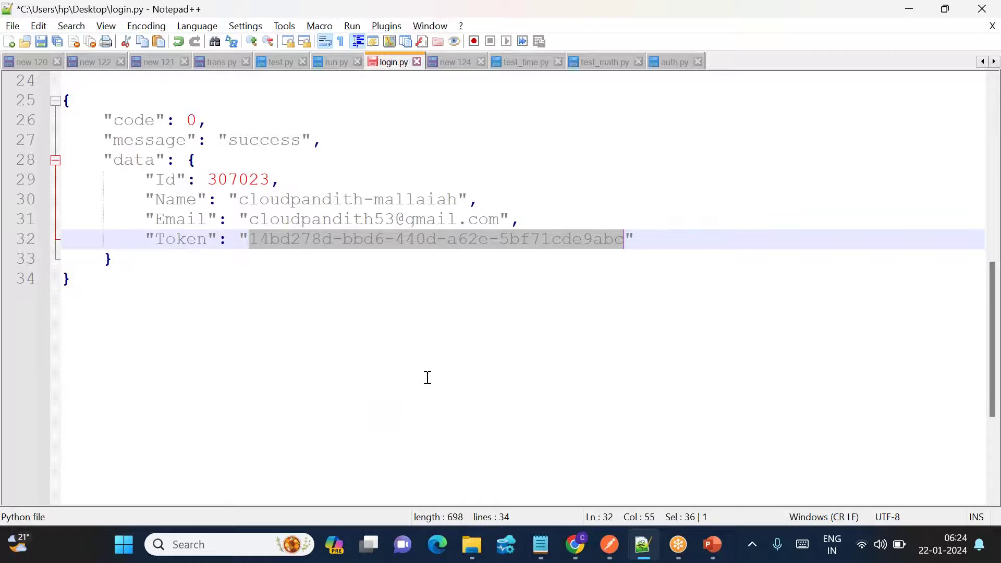
pyautogui.hotkey('alt', 'Tab')
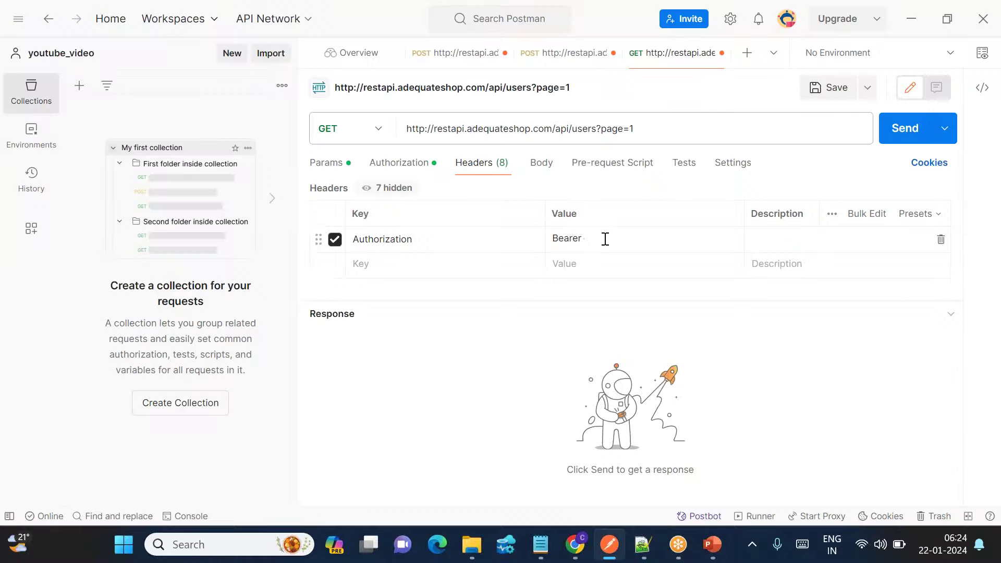
pyautogui.hotkey('ctrl', 'v')
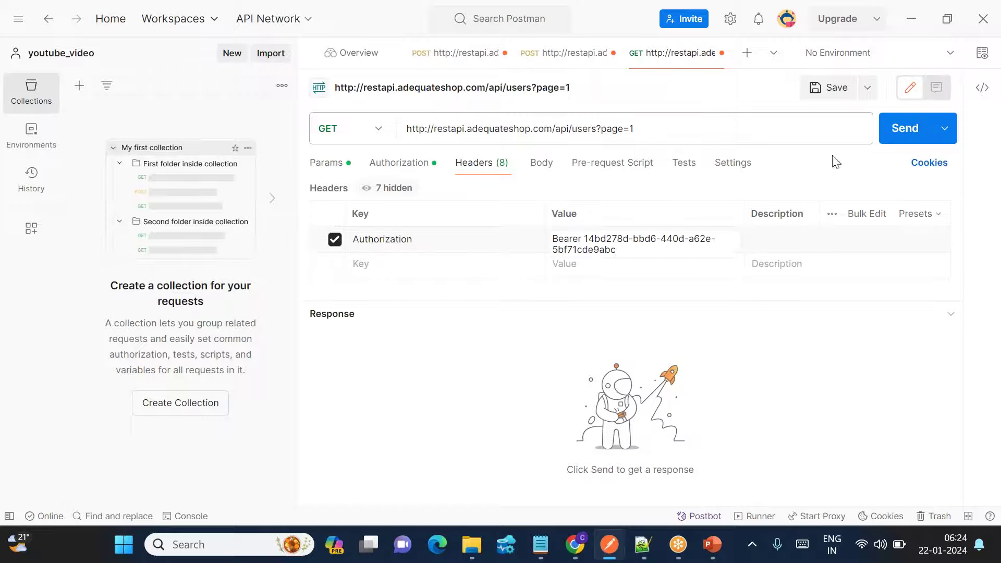
pyautogui.click(901, 127)
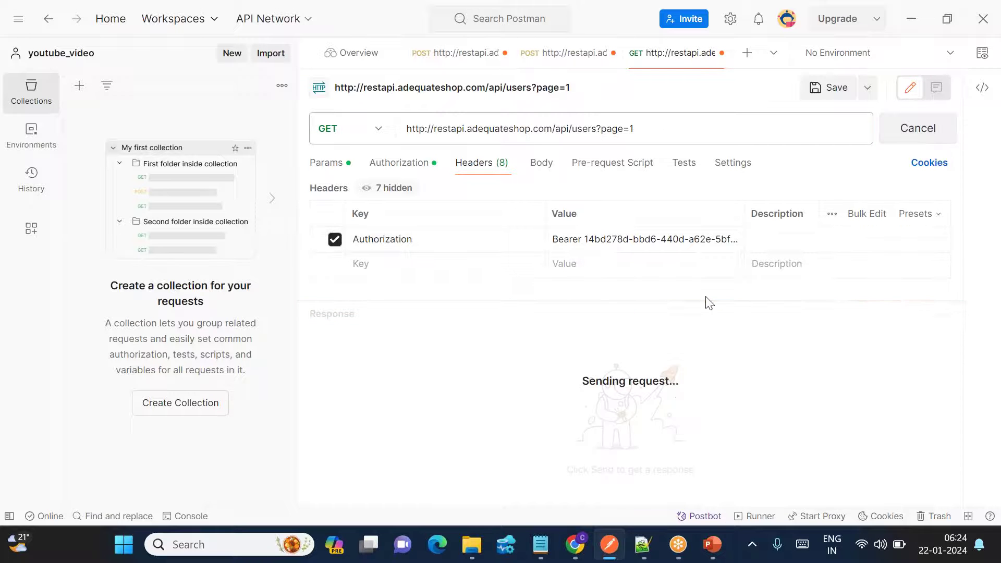
# Scroll through the 200 OK users JSON response and select all of it.
pyautogui.scroll(-3, 532, 452)
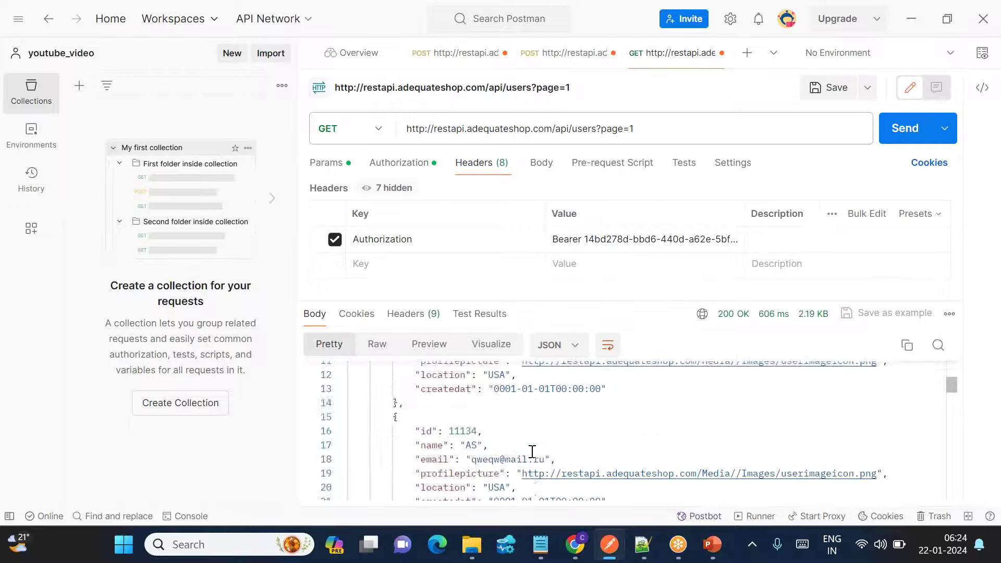
pyautogui.scroll(3, 532, 452)
pyautogui.moveTo(395, 452); pyautogui.dragTo(428, 468)
pyautogui.scroll(-6, 424, 422)
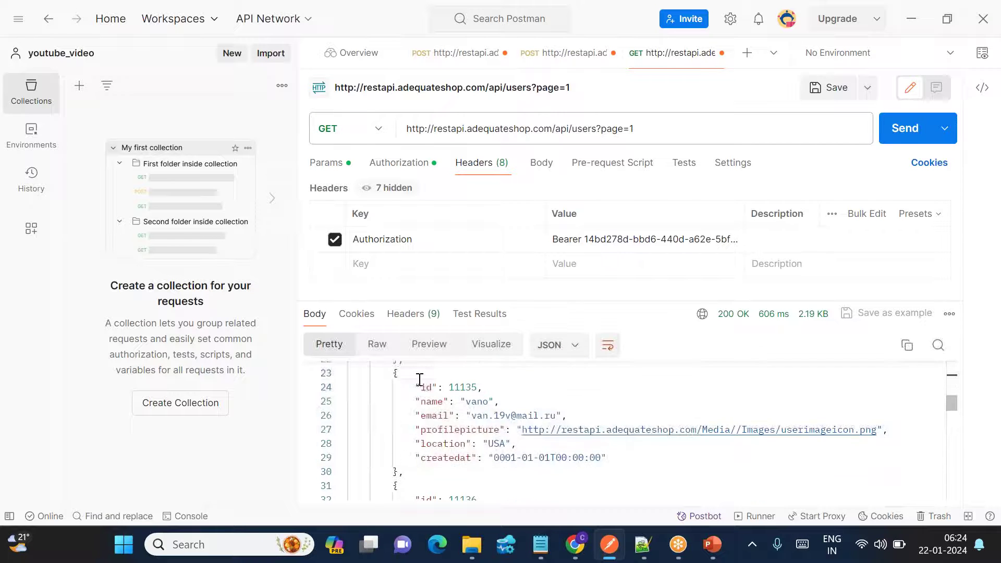
pyautogui.scroll(-6, 441, 438)
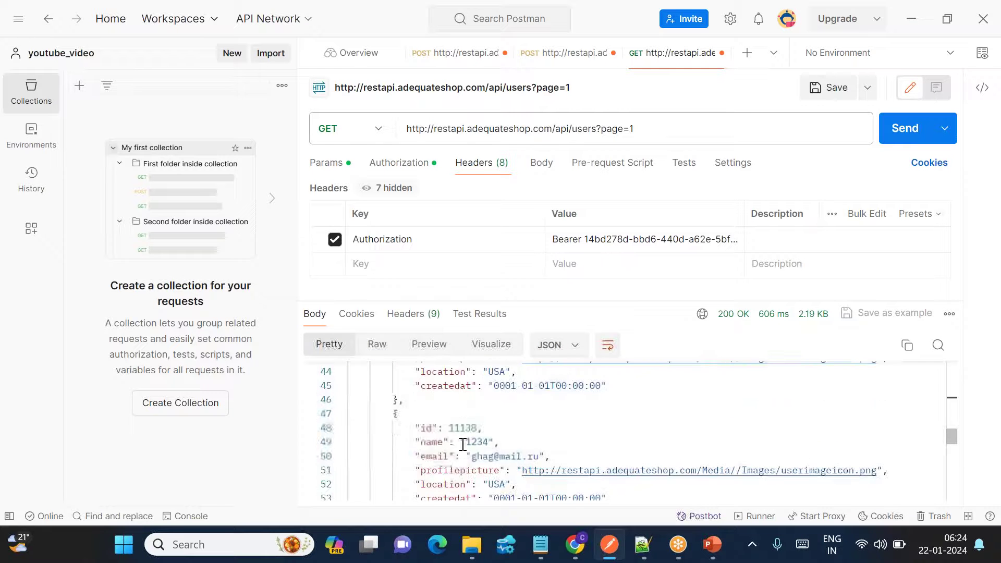
pyautogui.scroll(-6, 463, 444)
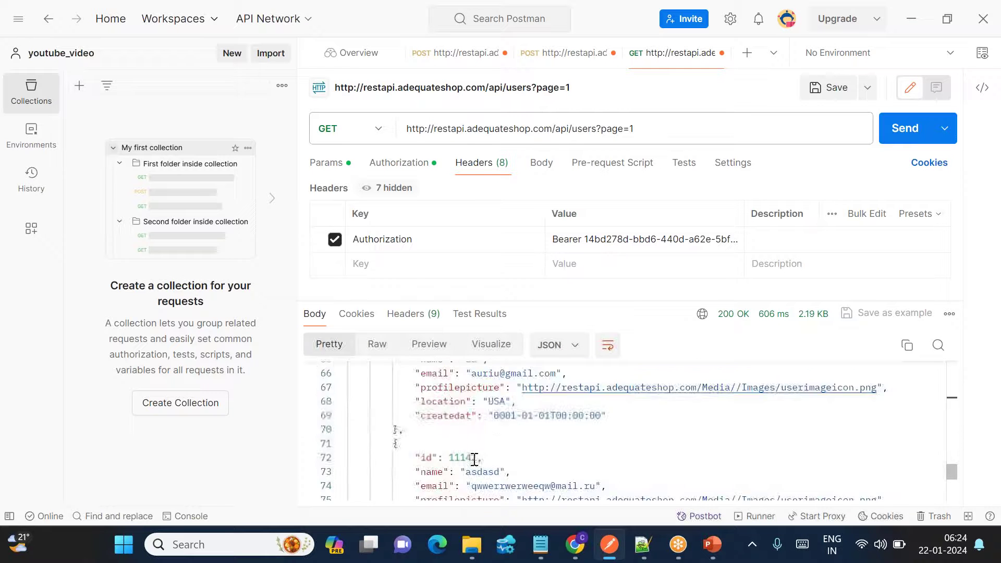
pyautogui.scroll(-4, 483, 472)
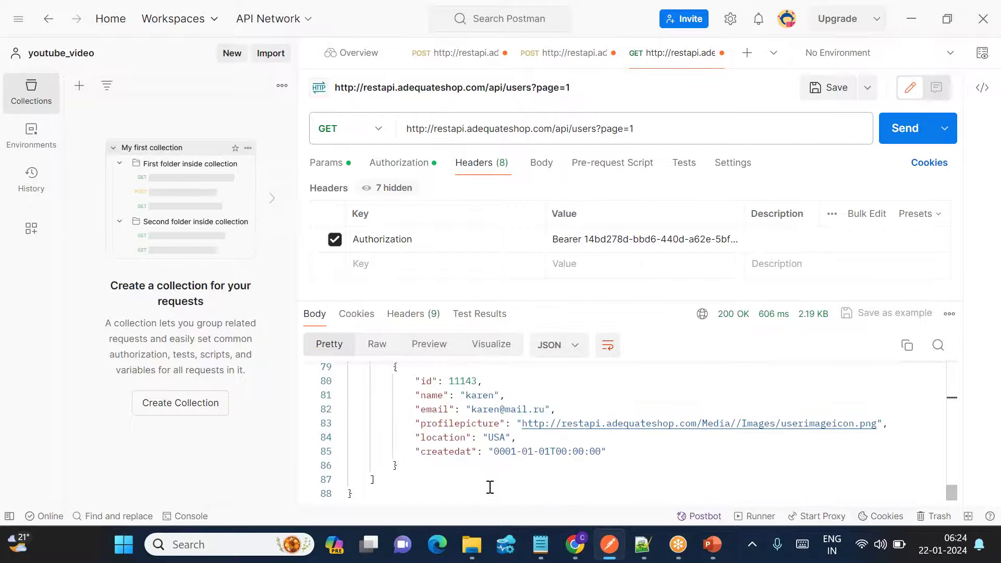
pyautogui.hotkey('ctrl', 'a')
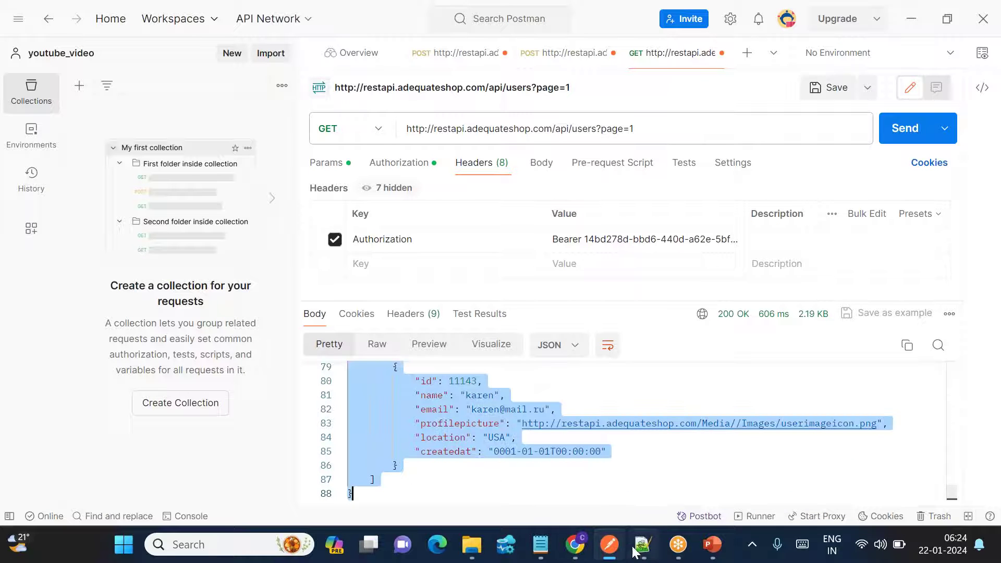
# Paste the users JSON response into a new Notepad++ document, new 123.
pyautogui.click(643, 544)
pyautogui.click(8, 41)
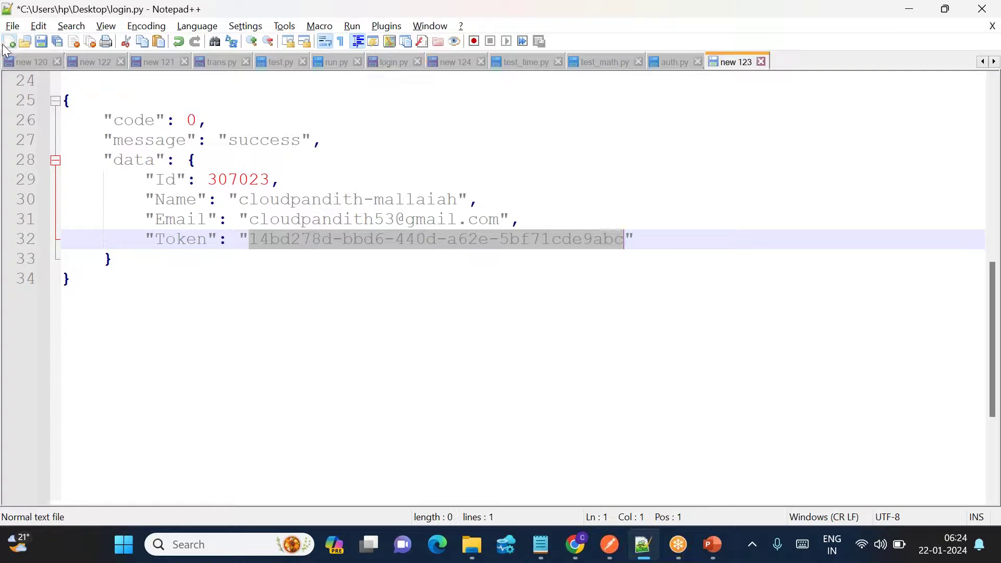
pyautogui.hotkey('ctrl', 'v')
pyautogui.scroll(10, 288, 235)
pyautogui.scroll(14, 290, 235)
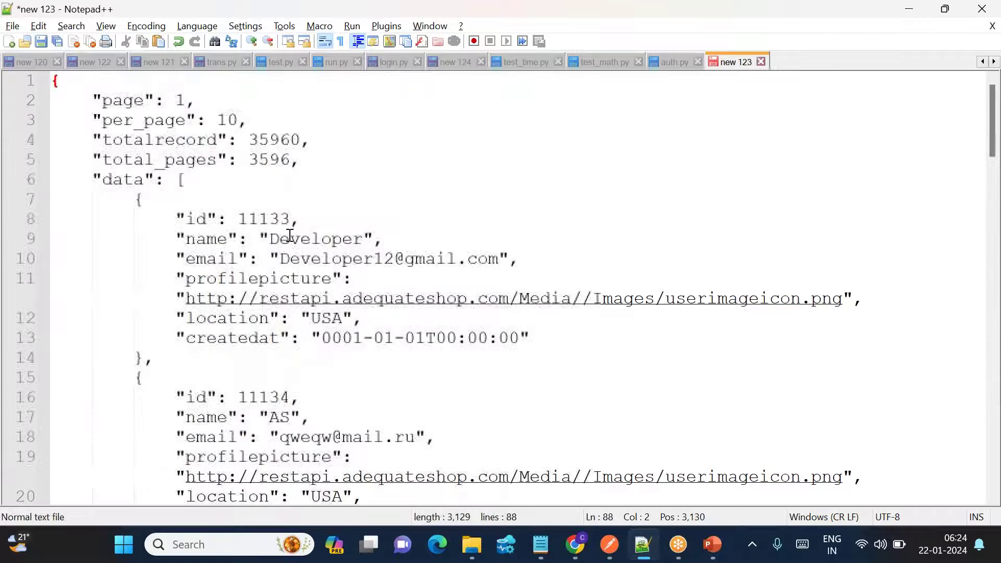
# Highlight page, per_page 10, totalrecord 35960, total_pages and the first user record's bounds.
pyautogui.moveTo(107, 107); pyautogui.dragTo(224, 99)
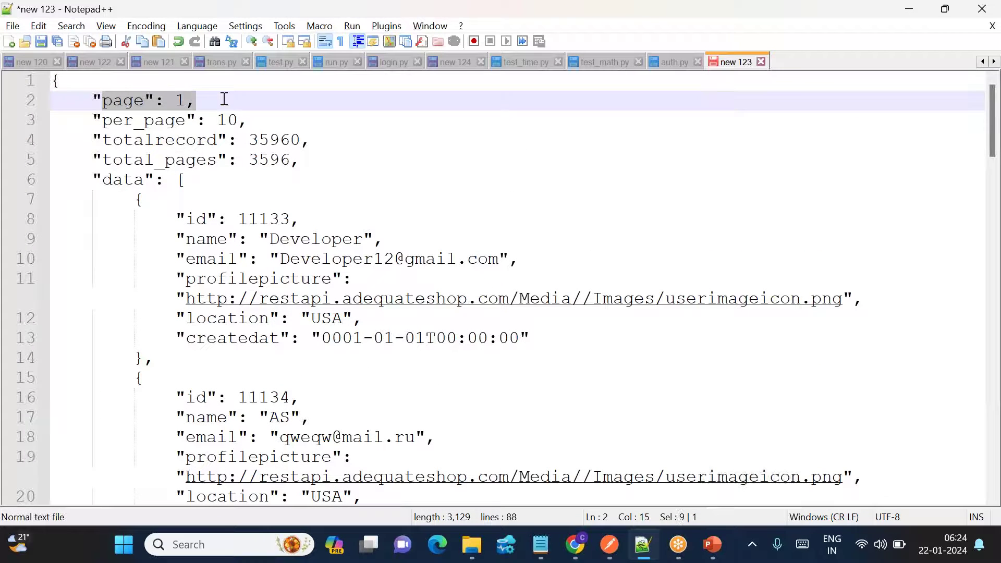
pyautogui.moveTo(94, 121); pyautogui.dragTo(258, 121)
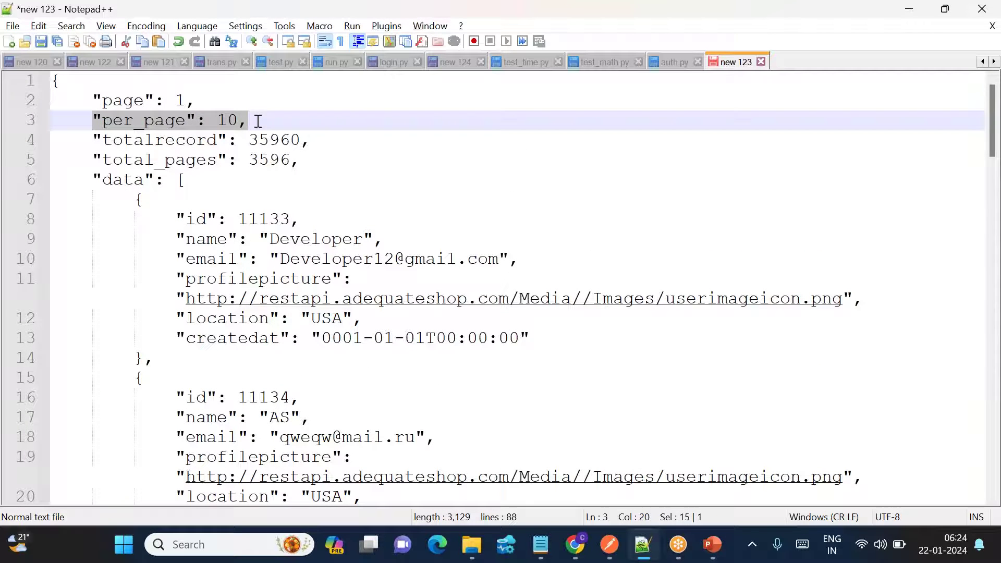
pyautogui.moveTo(98, 140); pyautogui.dragTo(312, 140)
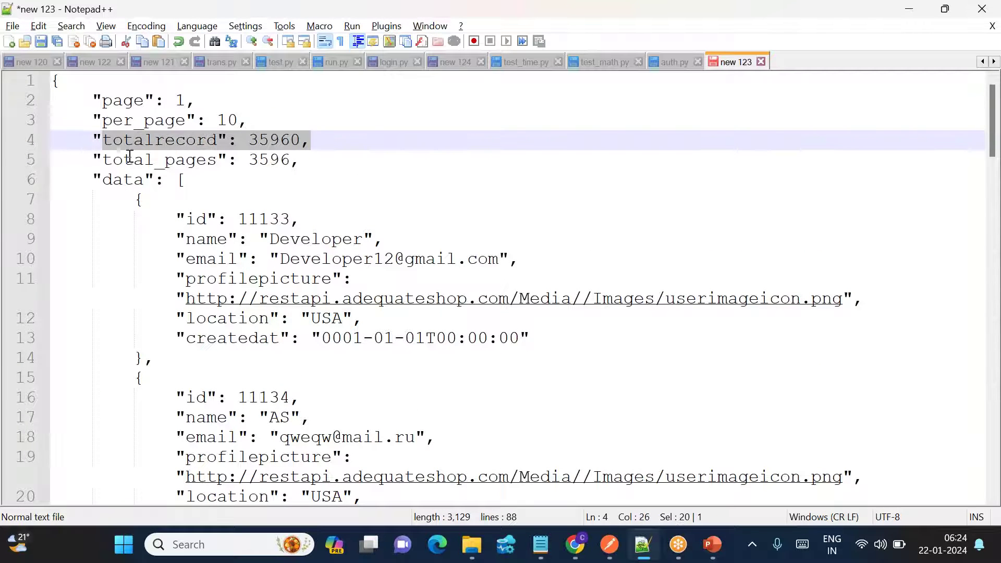
pyautogui.moveTo(126, 159); pyautogui.dragTo(252, 155)
pyautogui.moveTo(137, 203); pyautogui.dragTo(302, 556)
pyautogui.scroll(20, 253, 402)
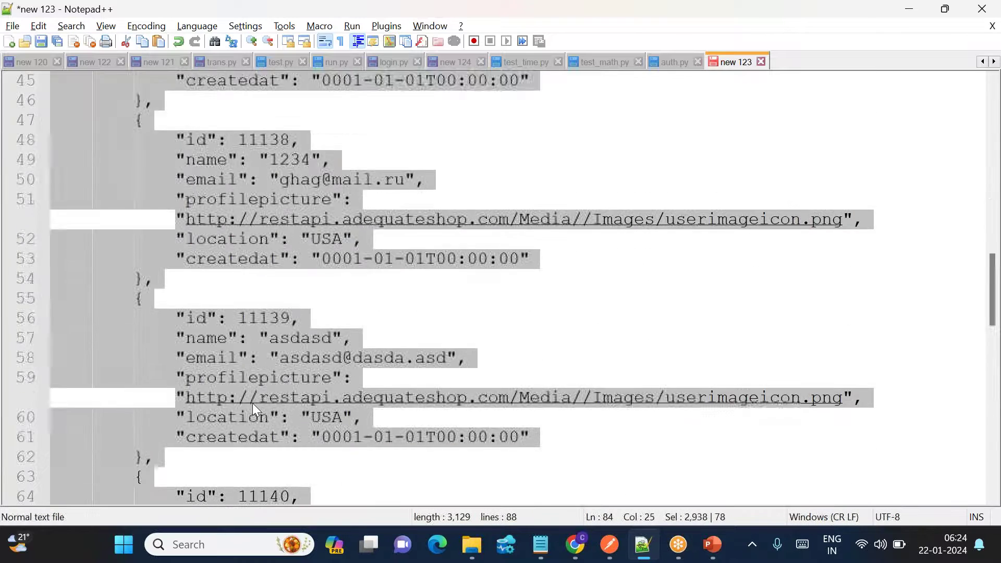
pyautogui.click(220, 263)
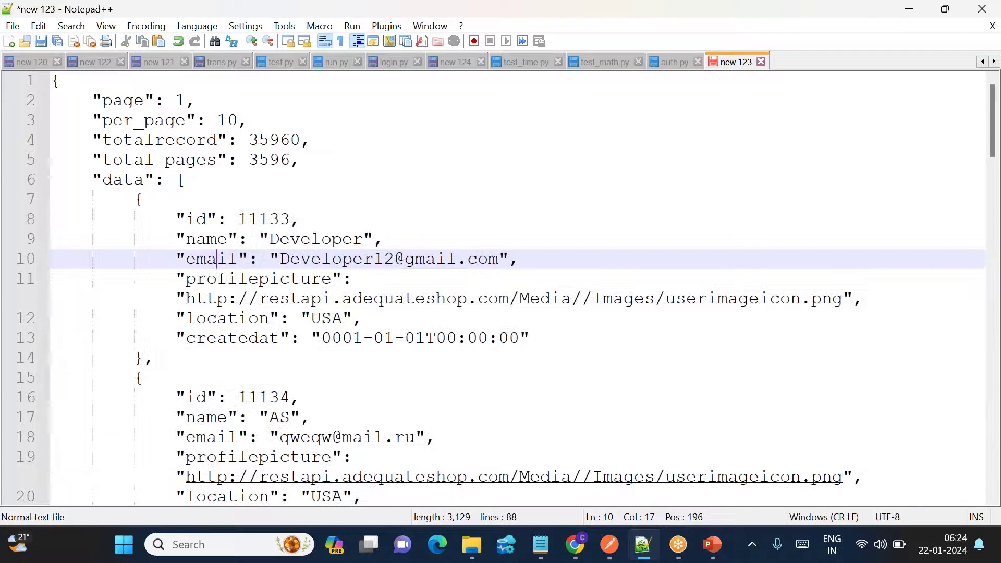
pyautogui.click(148, 203)
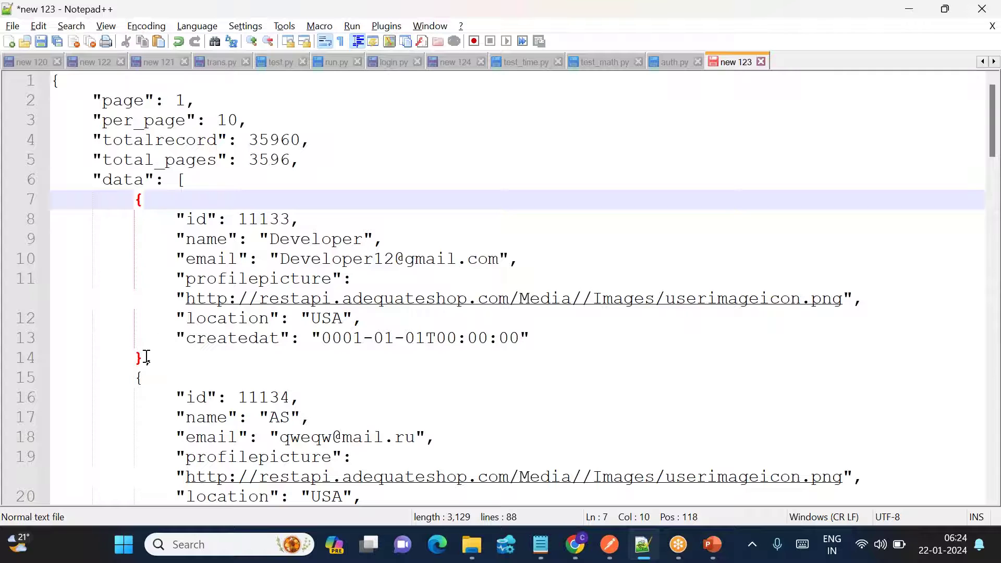
pyautogui.click(147, 358)
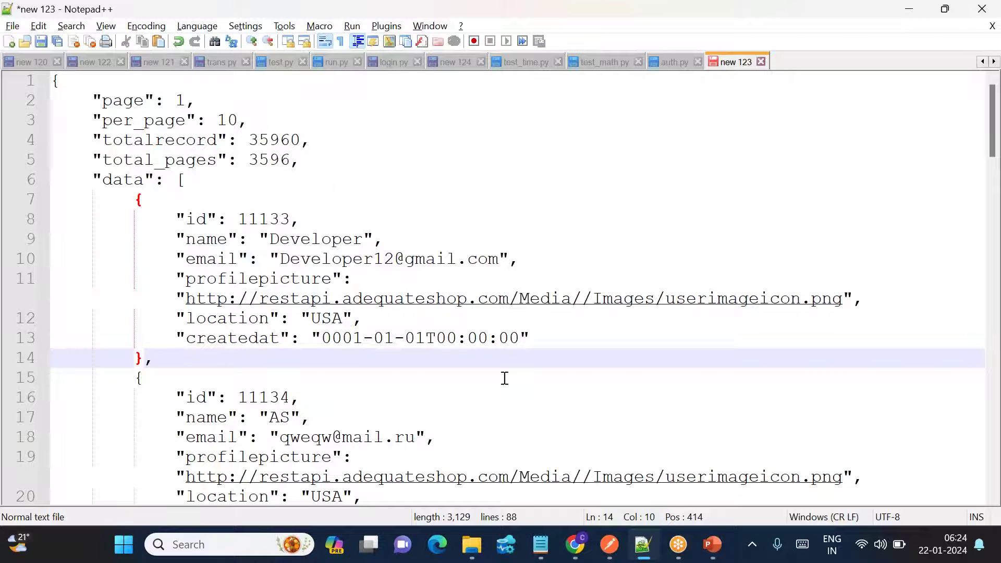
# Review the slide listing Get User Data, Create Lakehouse and Create Data Pipeline, then return to Chrome.
pyautogui.moveTo(576, 555)
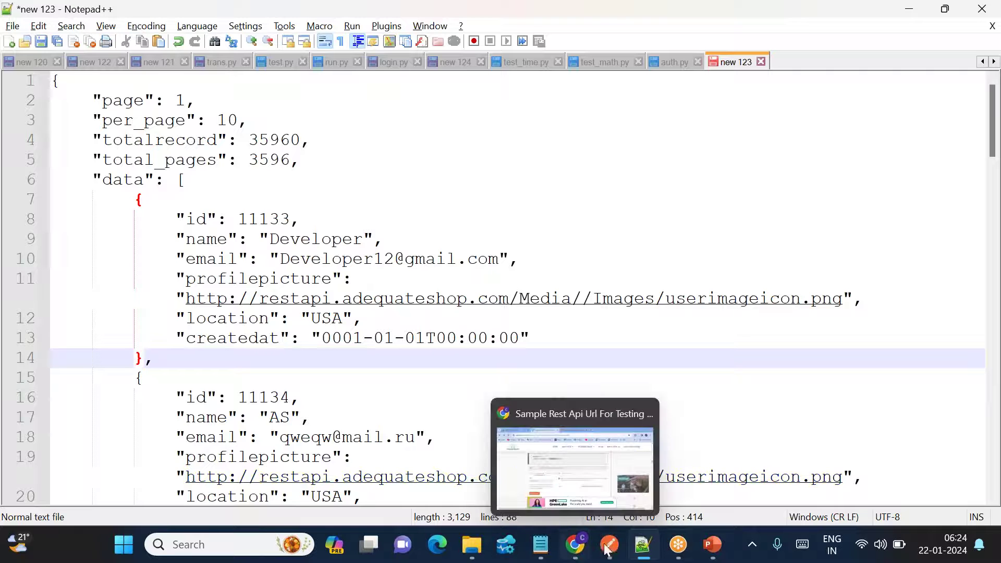
pyautogui.moveTo(713, 548)
pyautogui.click(796, 469)
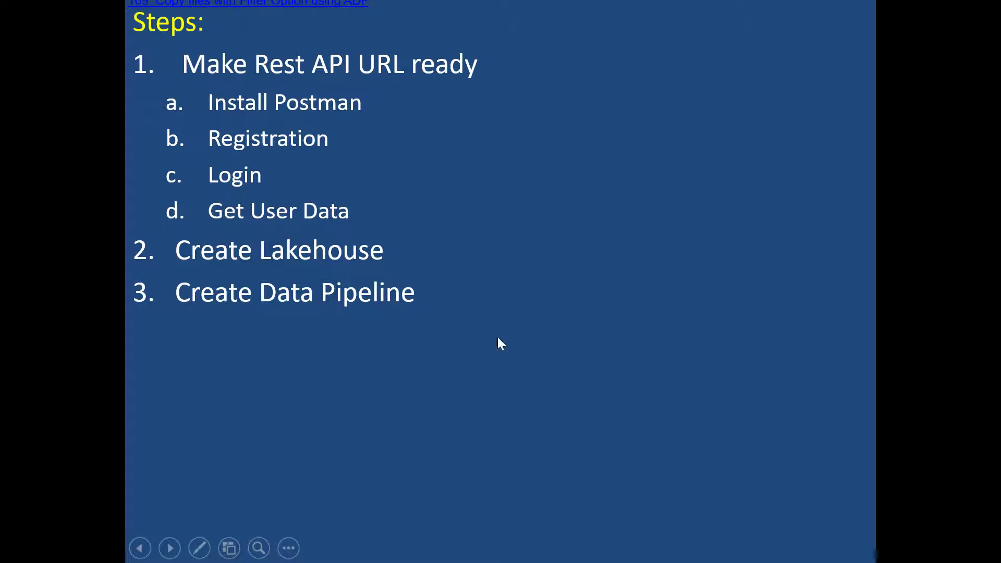
pyautogui.hotkey('alt', 'Tab')
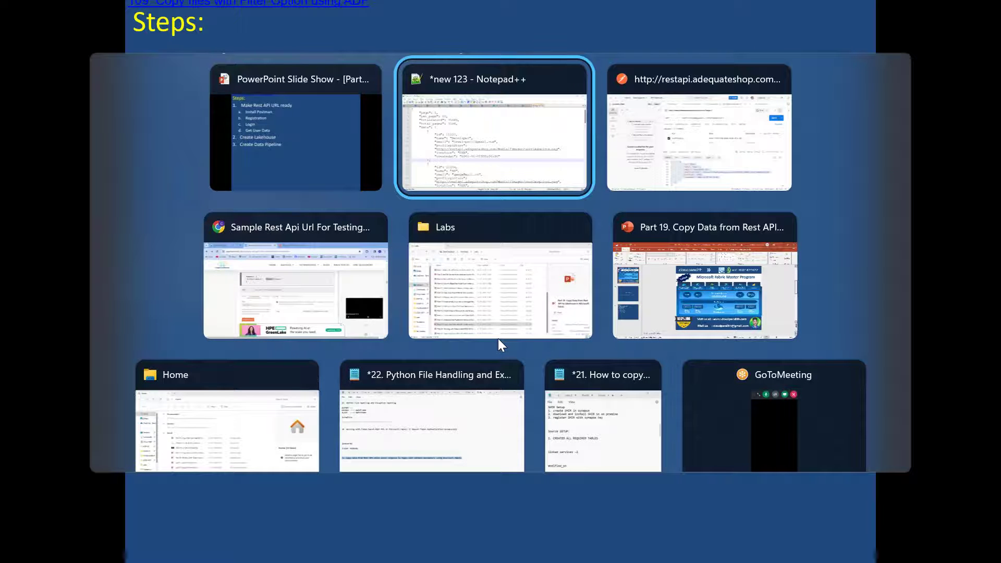
pyautogui.hotkey('alt', 'Tab')
pyautogui.hotkey('alt', 'Tab')
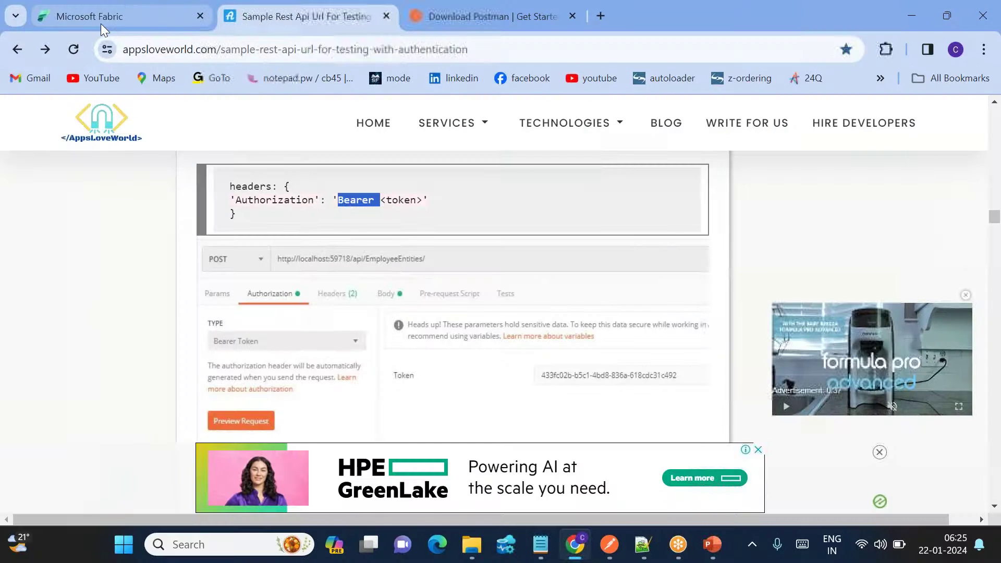
# Create the lakehouse cloudpandithsinklh001 in the myws workspace from the Data Factory experience.
pyautogui.click(101, 24)
pyautogui.click(464, 415)
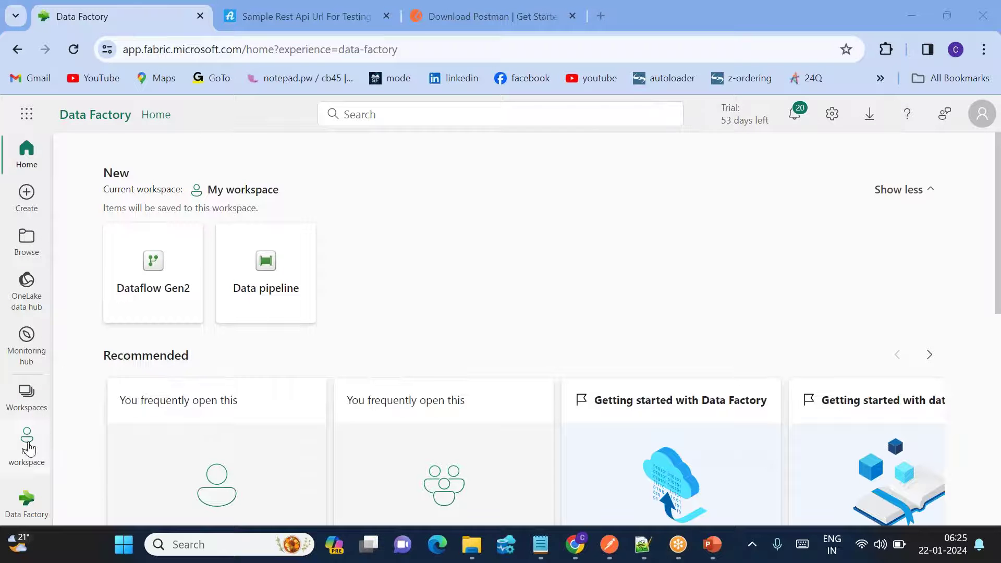
pyautogui.click(27, 397)
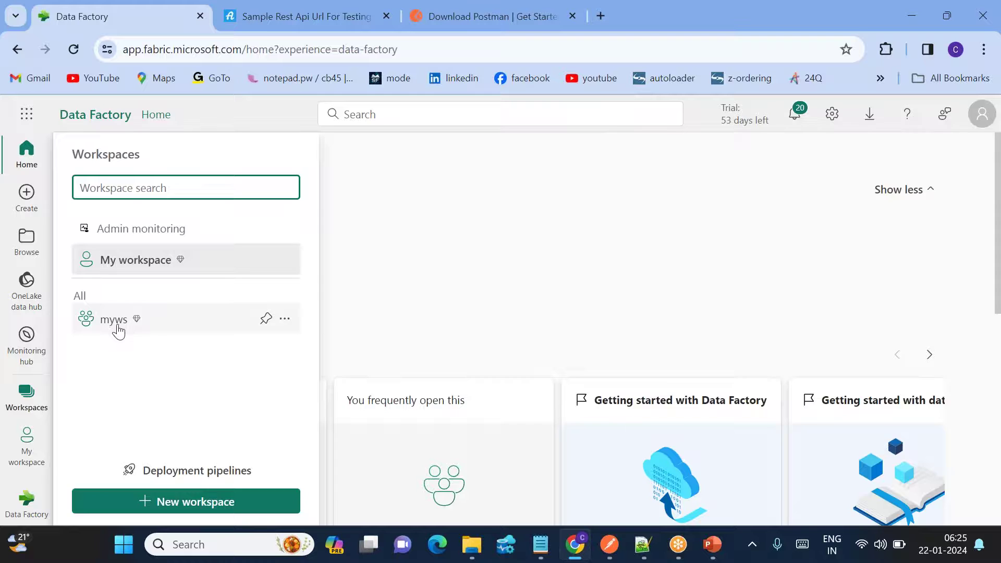
pyautogui.click(115, 324)
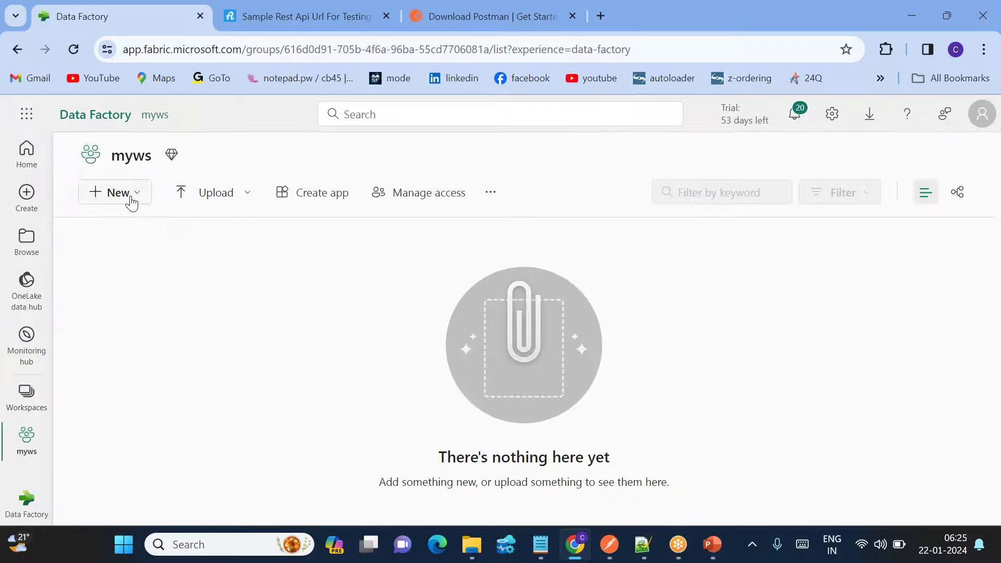
pyautogui.click(132, 200)
pyautogui.click(417, 308)
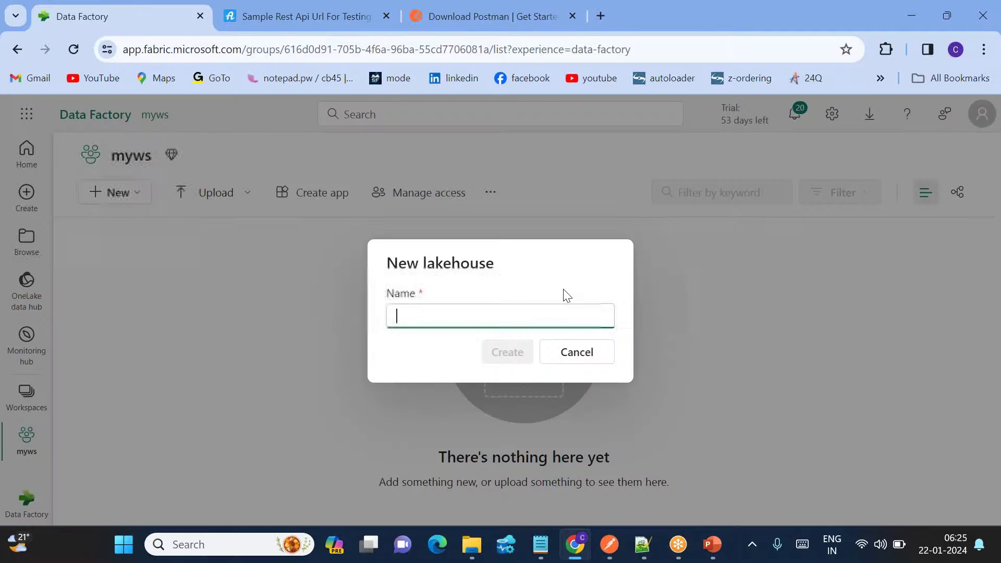
pyautogui.write('cloudpandit')
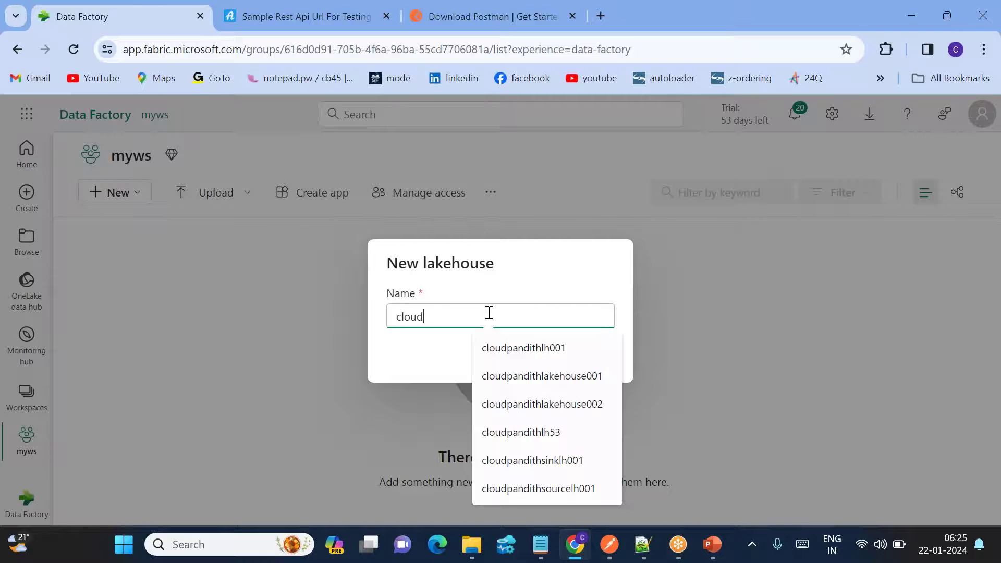
pyautogui.press('BackSpace')
pyautogui.press('BackSpace')
pyautogui.press('BackSpace')
pyautogui.write('dithsinkl')
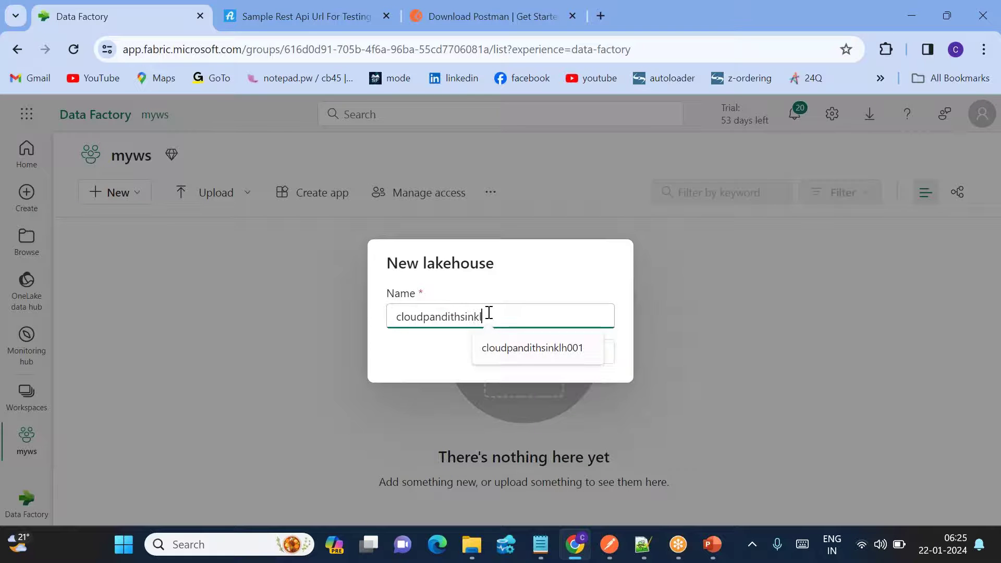
pyautogui.write('h001')
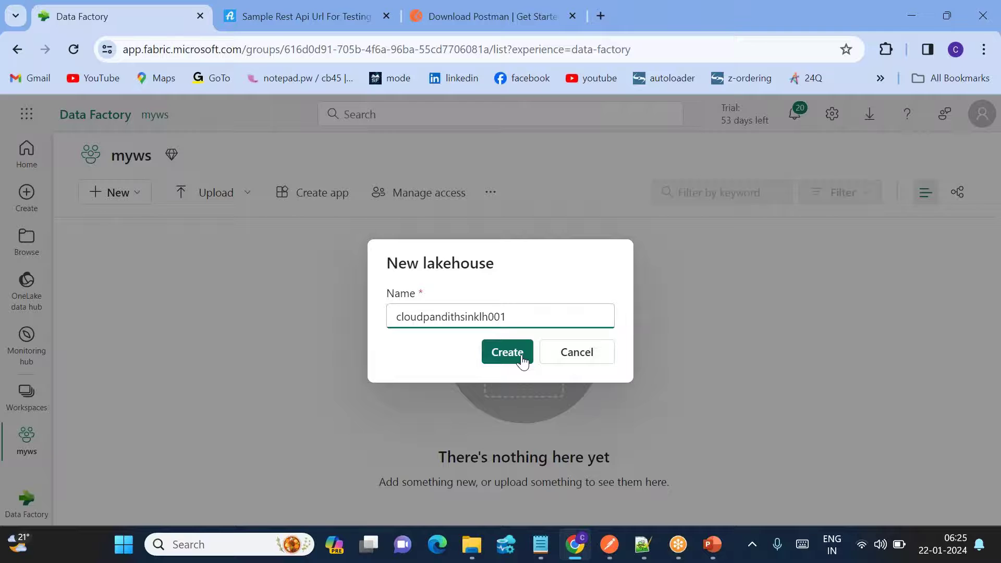
pyautogui.click(521, 355)
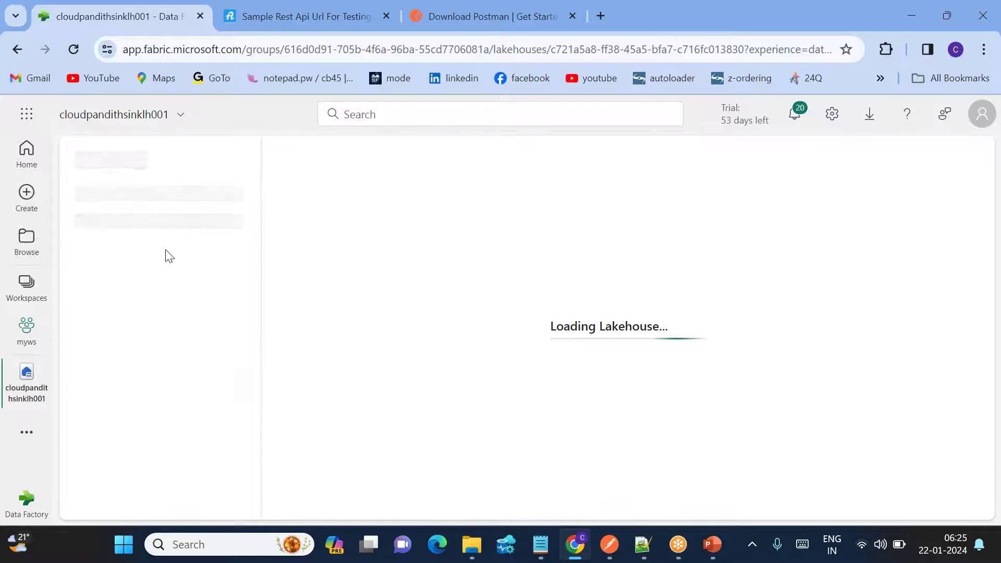
# Add an 'output' subfolder under Files, then go back to the myws workspace.
pyautogui.click(238, 327)
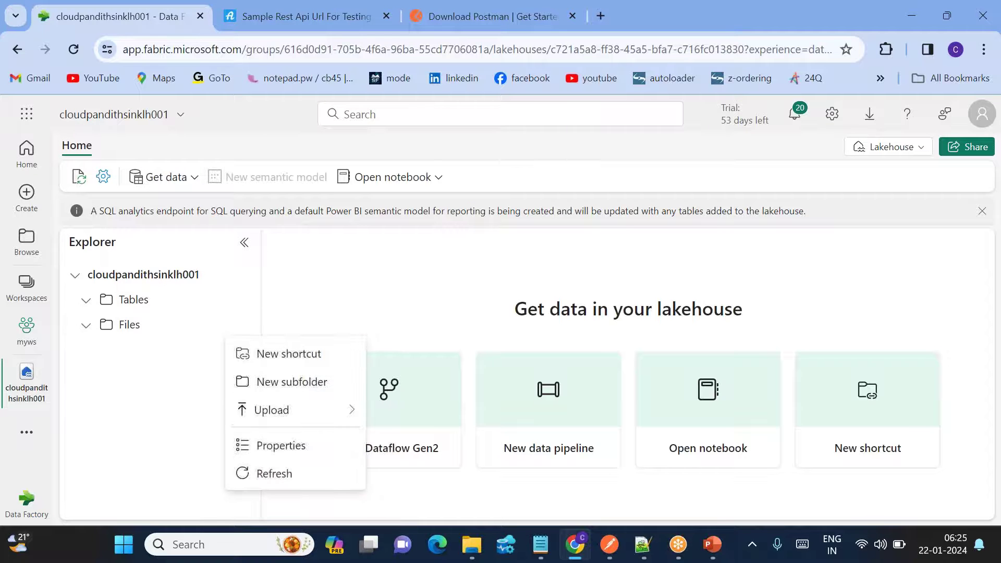
pyautogui.click(289, 380)
pyautogui.write('output')
pyautogui.press('Return')
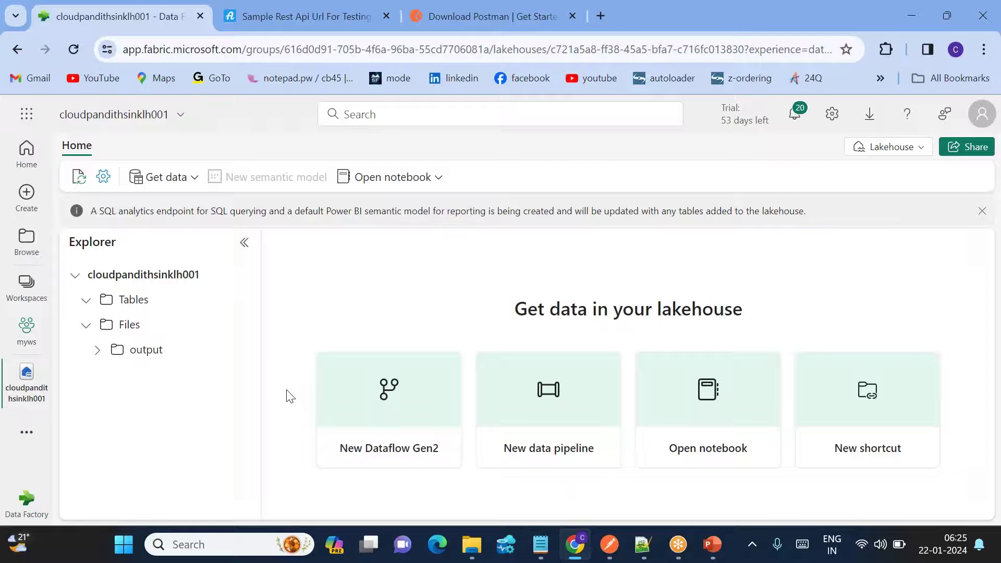
pyautogui.click(38, 340)
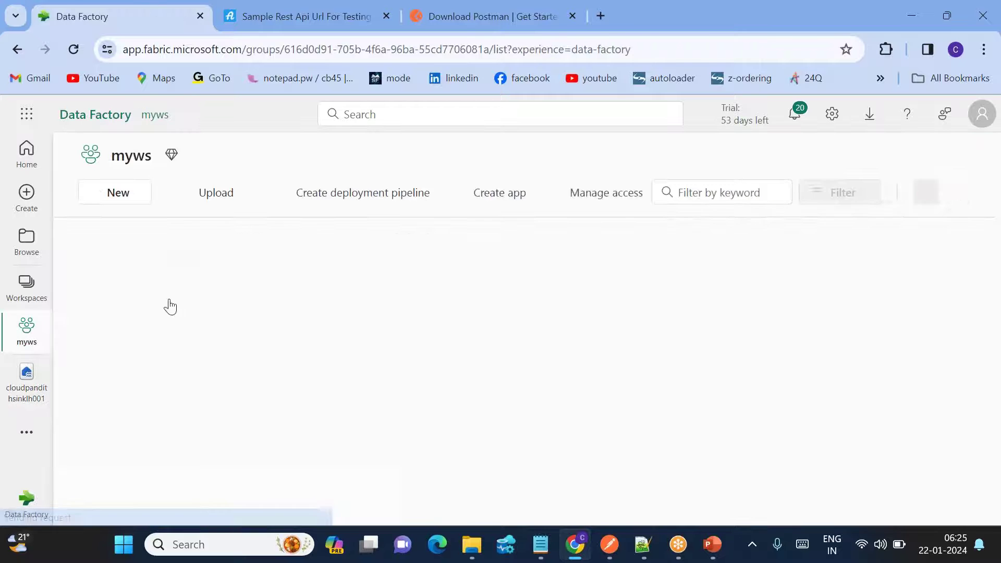
# Create a new data pipeline in myws named pl_RestAPI_DataIngestion_Daily, replacing the default name.
pyautogui.click(119, 203)
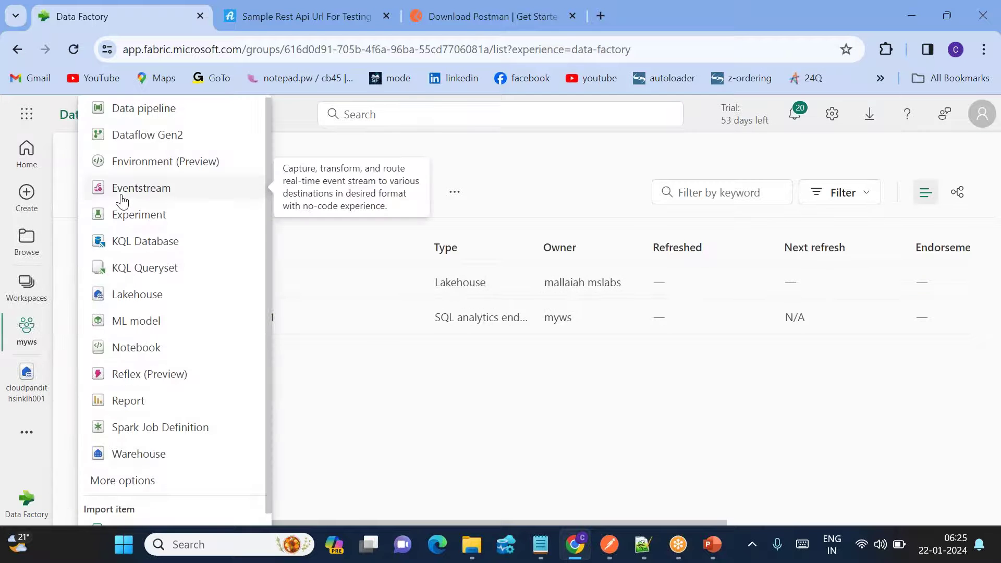
pyautogui.click(149, 110)
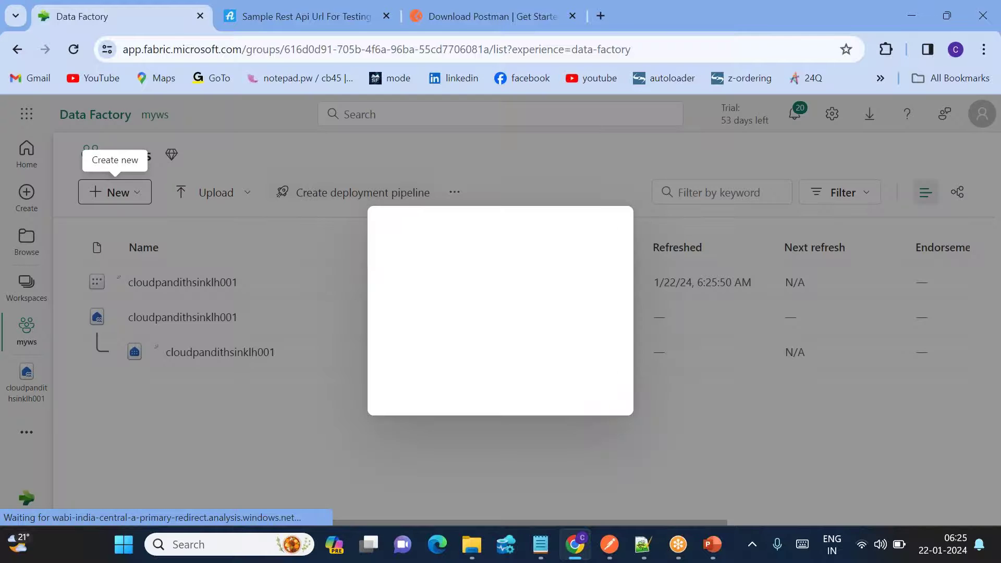
pyautogui.doubleClick(437, 290)
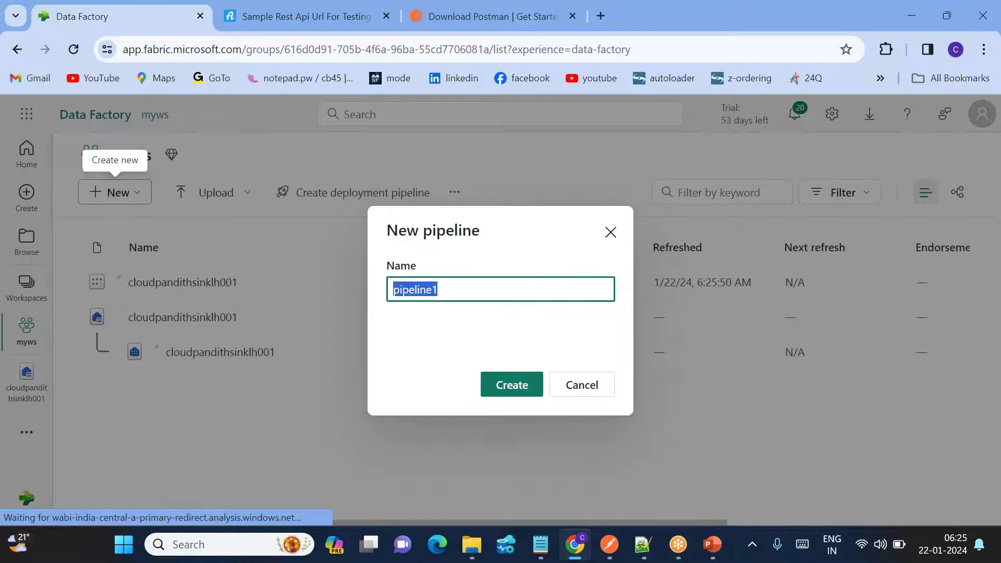
pyautogui.write('pl_R')
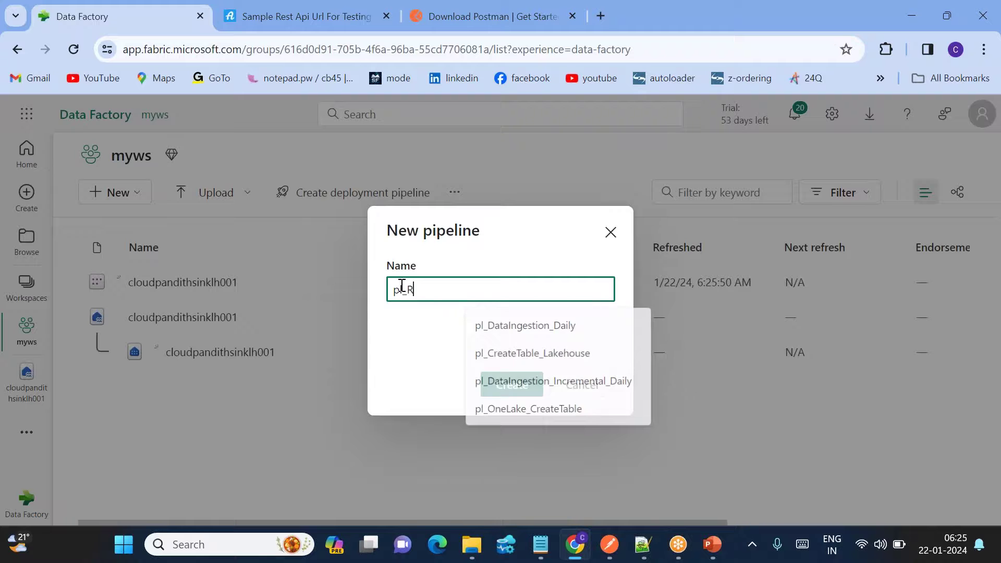
pyautogui.write('estAPI_DataIngestion_Daily')
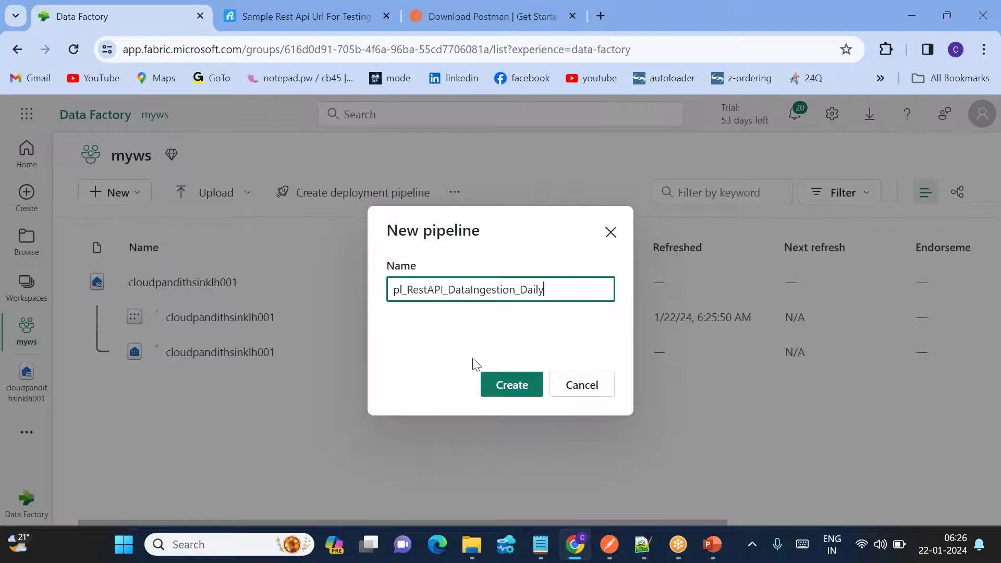
pyautogui.click(501, 384)
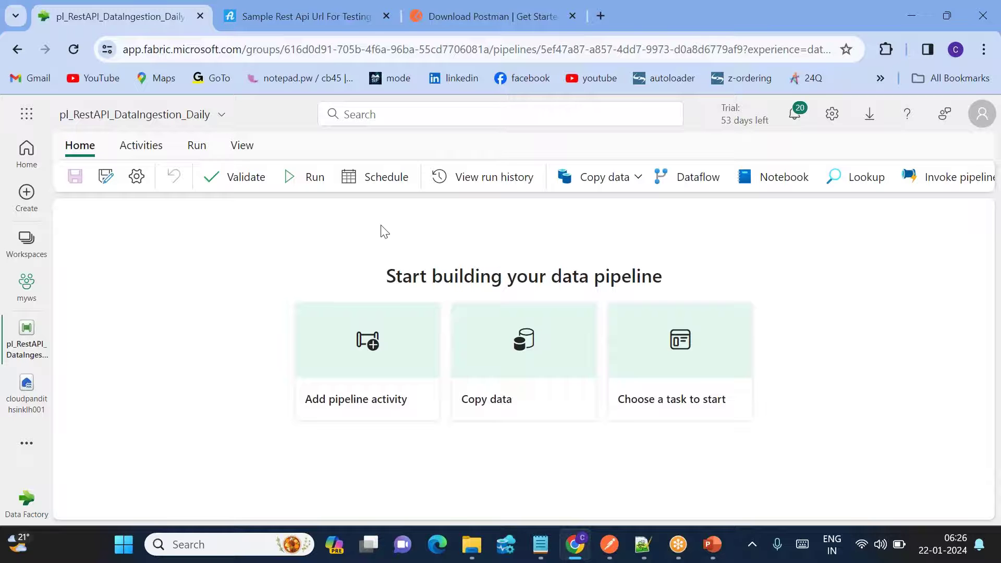
# Place a Copy data activity (Copy data1) mid-canvas, enlarge the properties pane and show its Source settings.
pyautogui.click(604, 179)
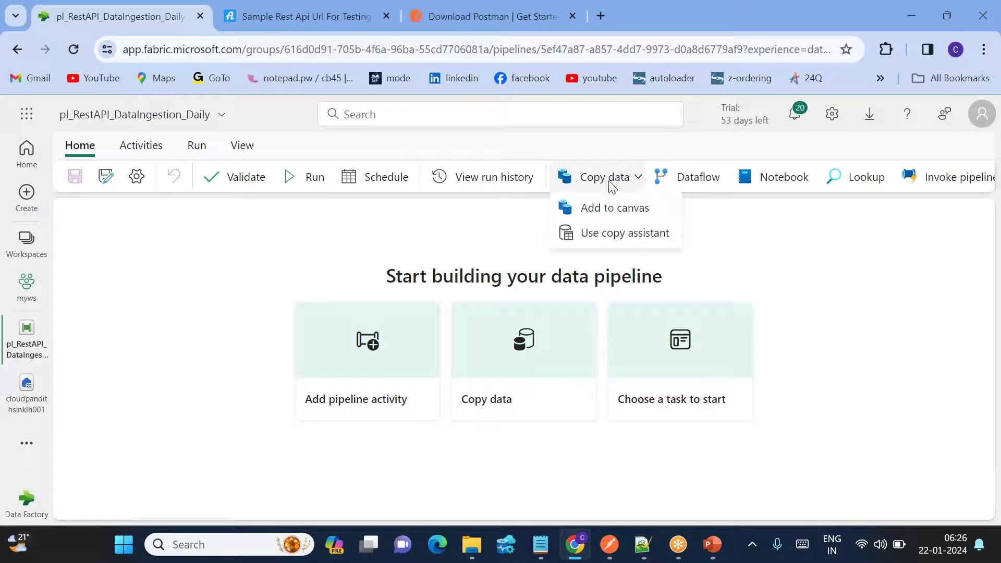
pyautogui.click(609, 208)
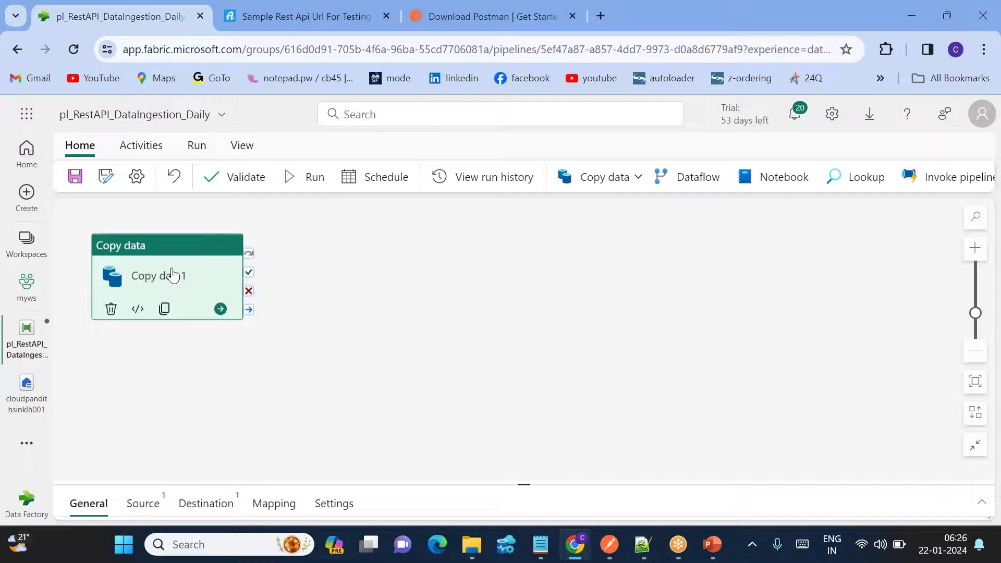
pyautogui.moveTo(173, 275); pyautogui.dragTo(464, 280)
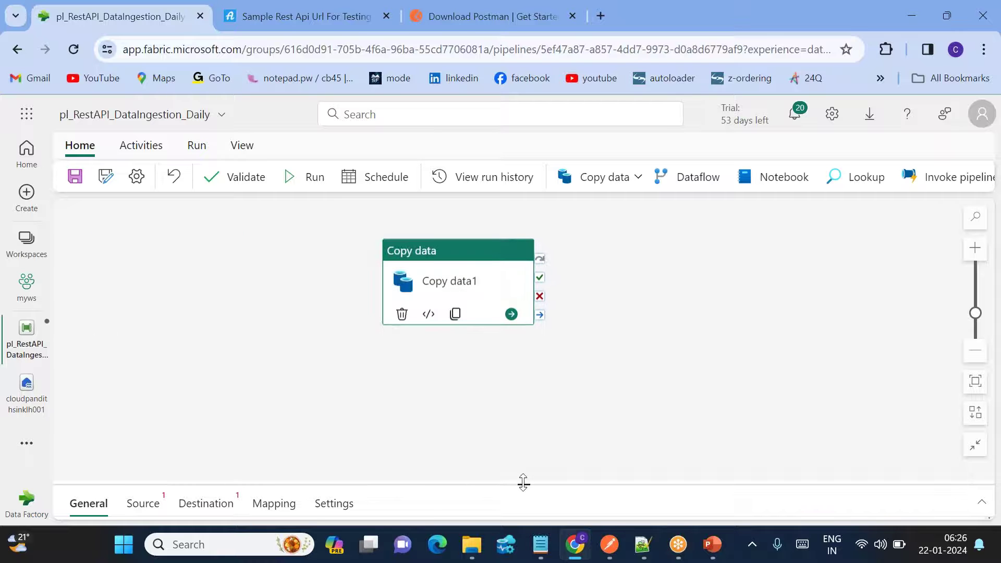
pyautogui.moveTo(523, 483); pyautogui.dragTo(523, 345)
pyautogui.moveTo(462, 284); pyautogui.dragTo(446, 263)
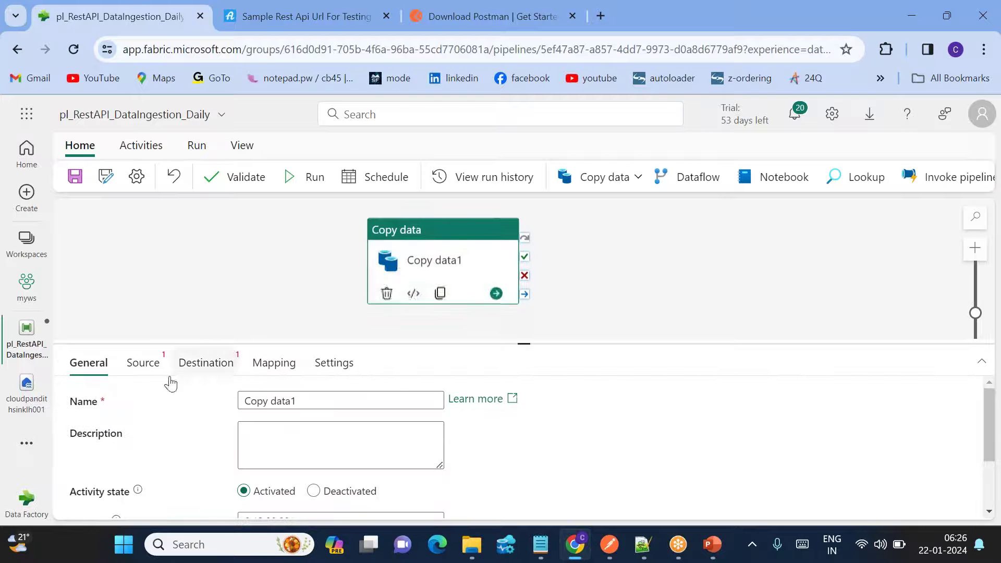
pyautogui.click(143, 362)
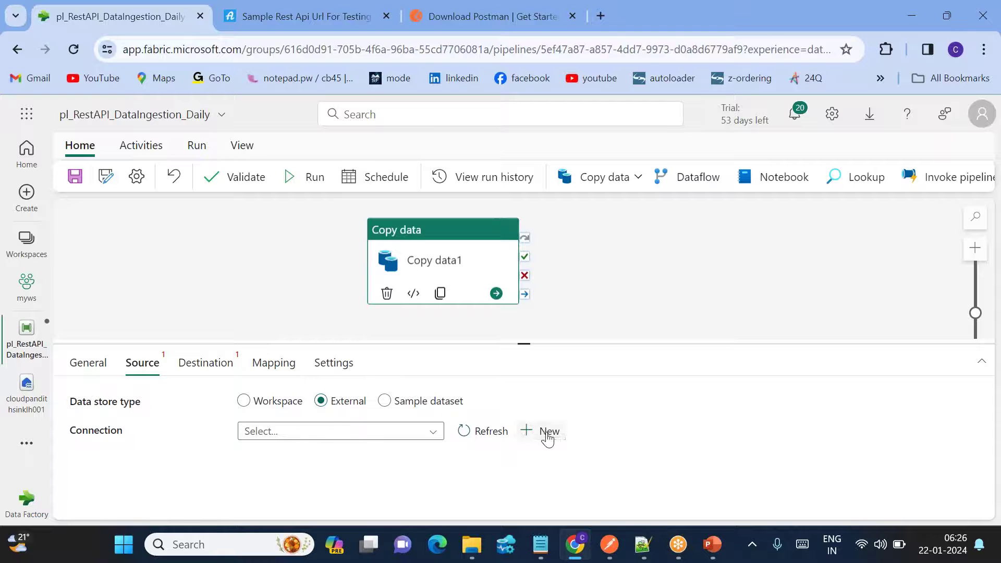
# Start a new REST source connection, pasting the users API URL from Postman as base URL.
pyautogui.click(545, 432)
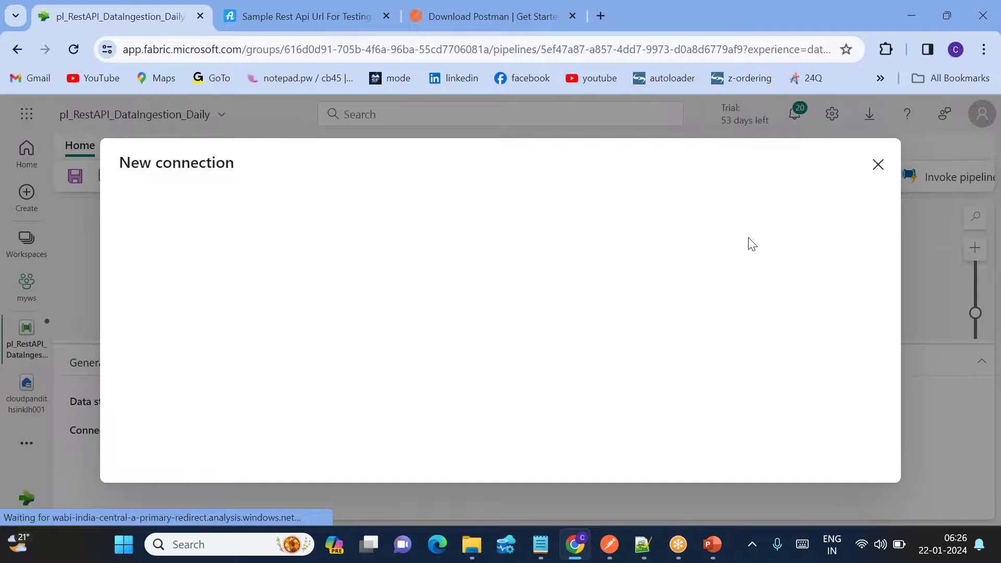
pyautogui.write('rest')
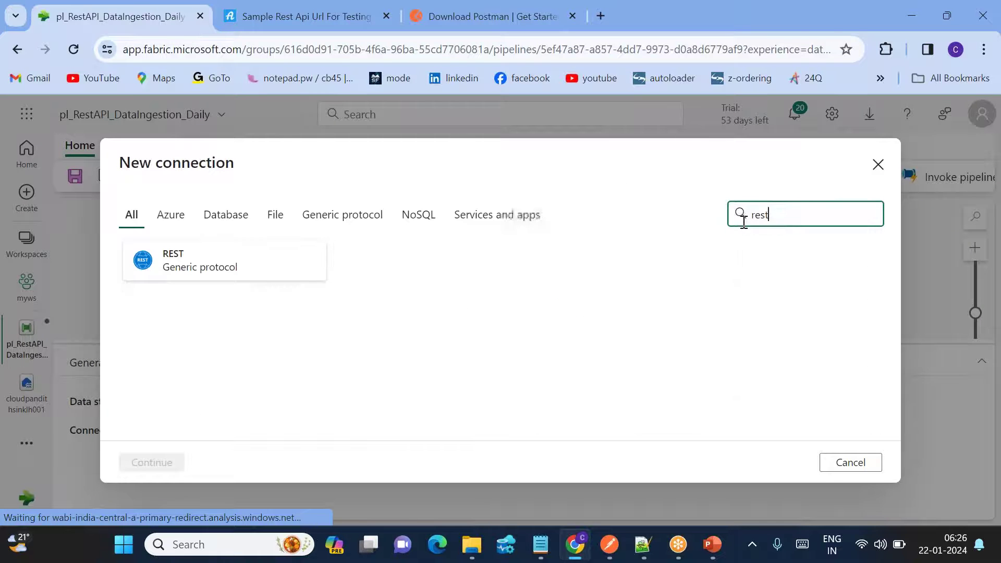
pyautogui.click(260, 264)
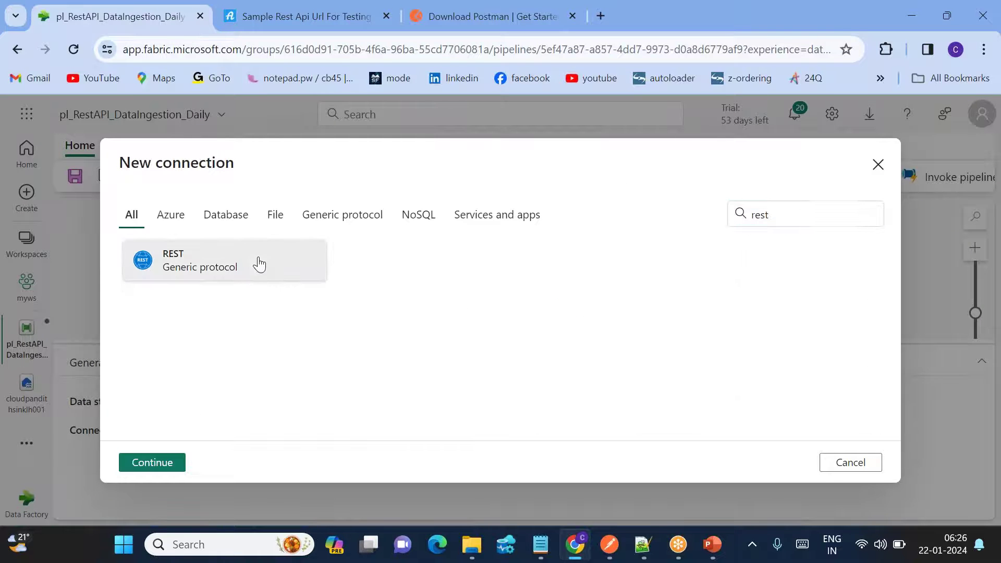
pyautogui.click(142, 463)
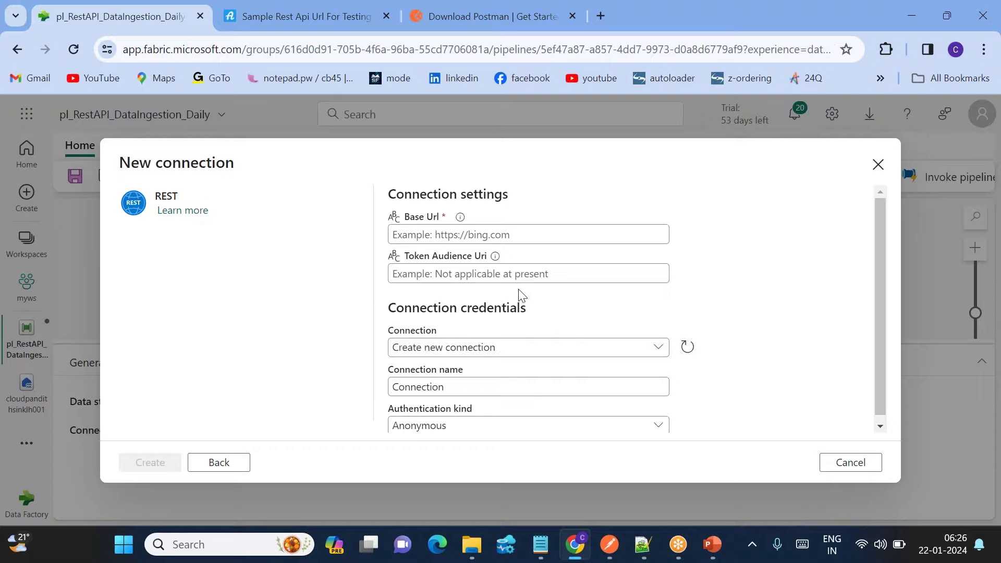
pyautogui.click(424, 236)
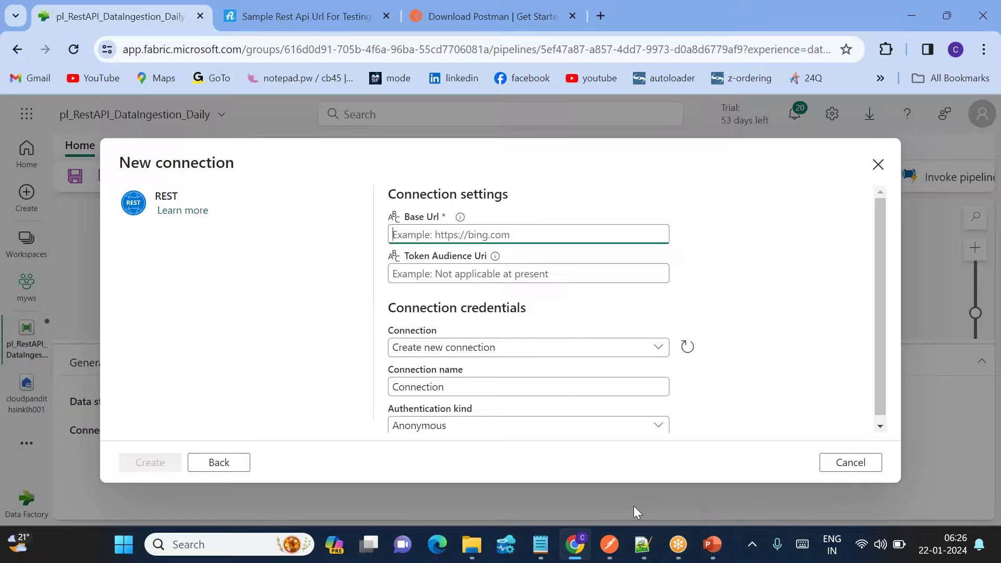
pyautogui.click(610, 545)
pyautogui.moveTo(655, 130); pyautogui.dragTo(404, 132)
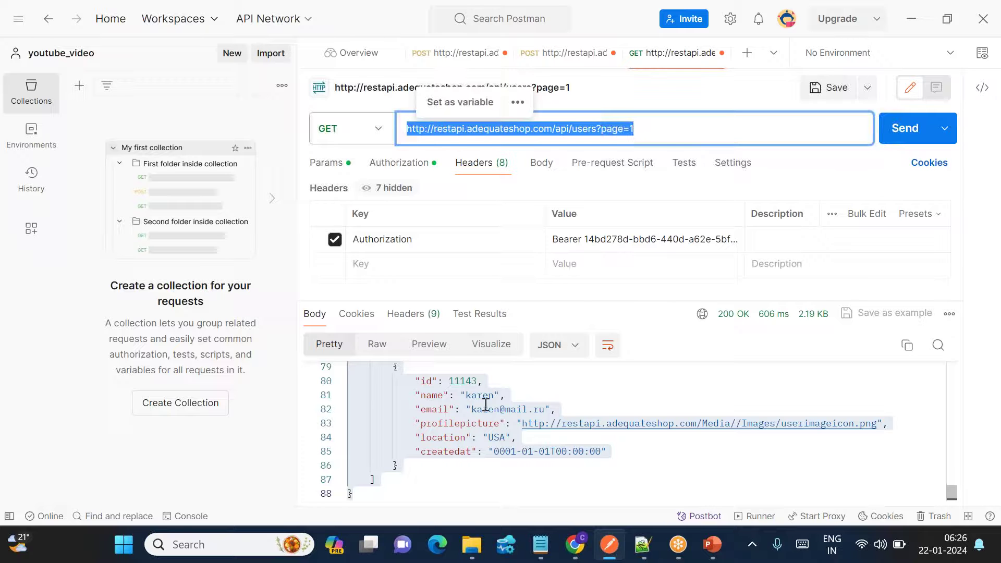
pyautogui.hotkey('alt', 'Tab')
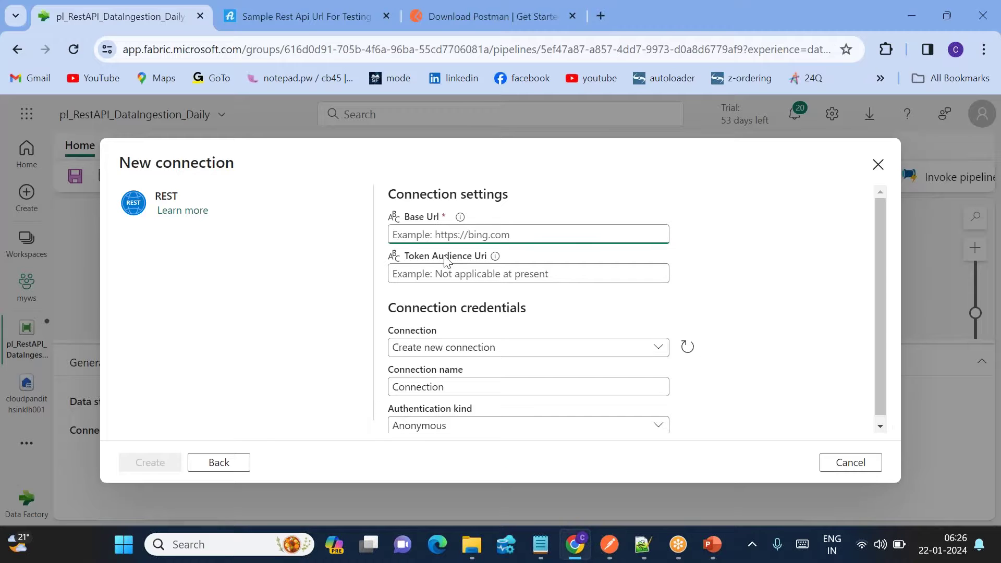
pyautogui.hotkey('ctrl', 'v')
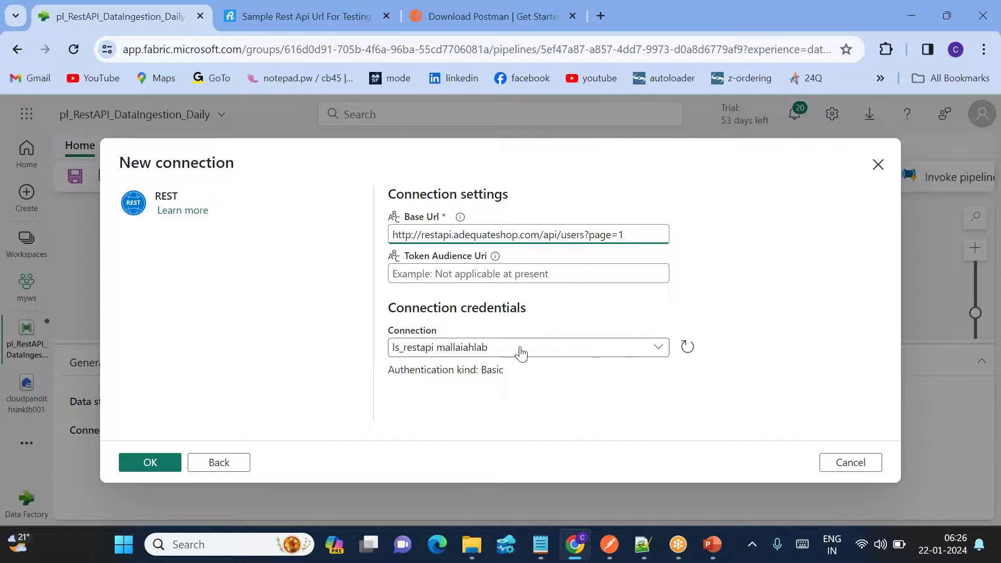
# Name the connection ls_restapitutorials, use Basic authentication with username and password, and create it.
pyautogui.click(571, 349)
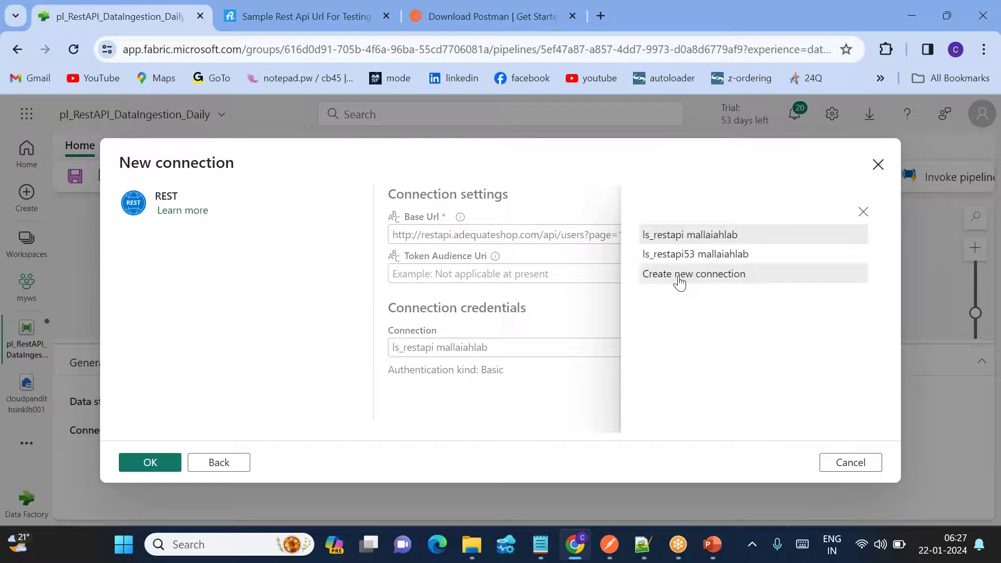
pyautogui.click(679, 276)
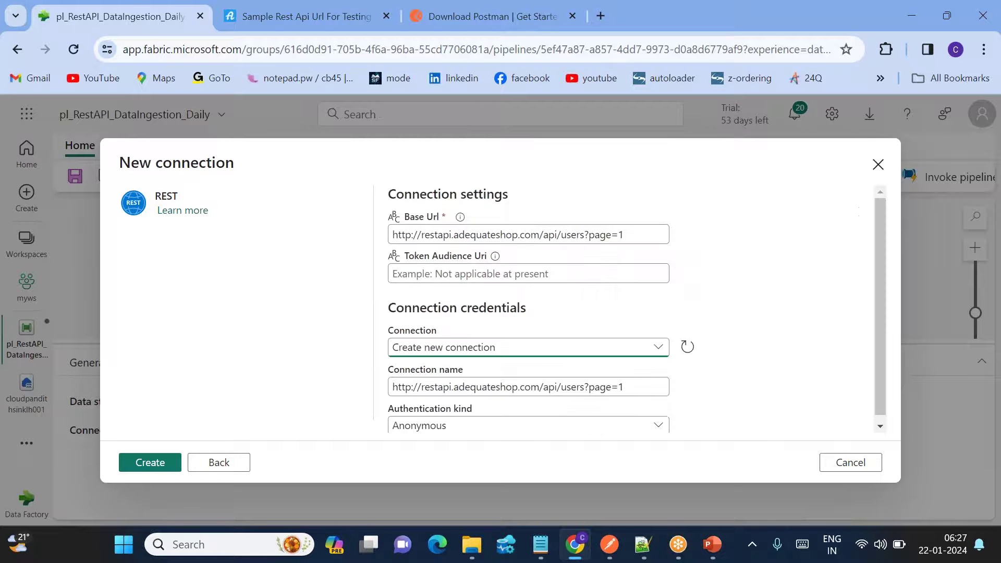
pyautogui.doubleClick(442, 387)
pyautogui.hotkey('ctrl', 'a')
pyautogui.press('BackSpace')
pyautogui.write('ls')
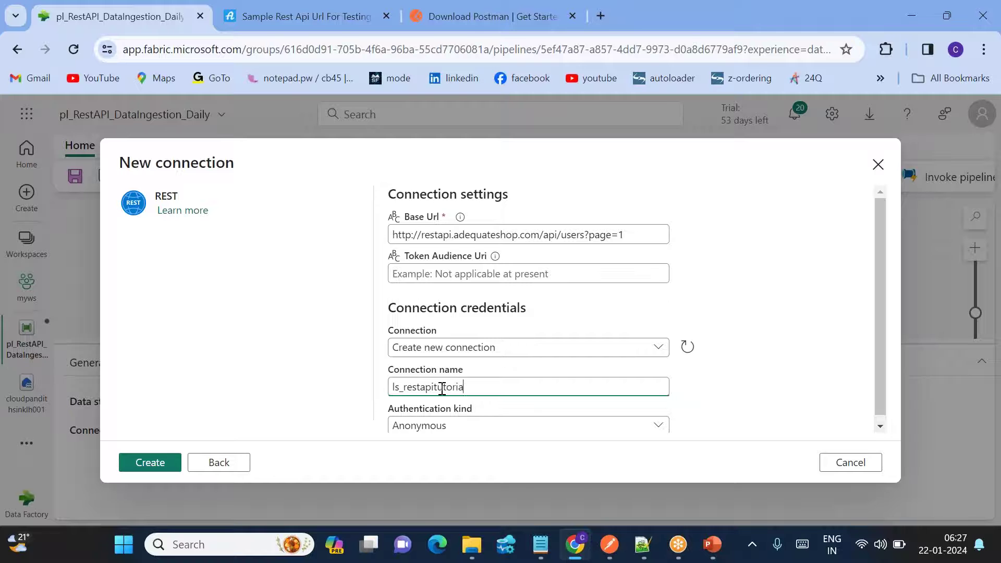
pyautogui.scroll(-1, 495, 410)
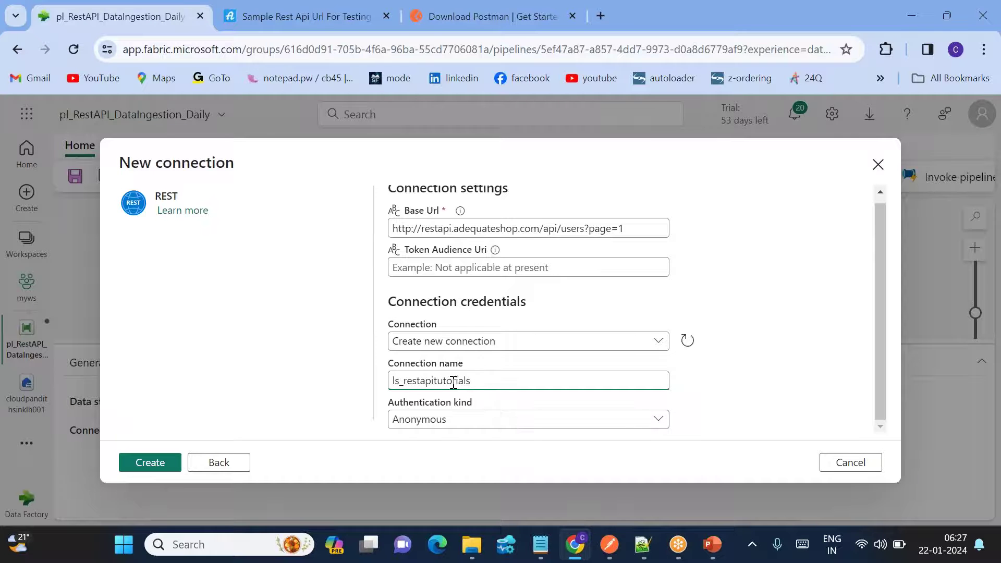
pyautogui.click(445, 421)
pyautogui.click(653, 254)
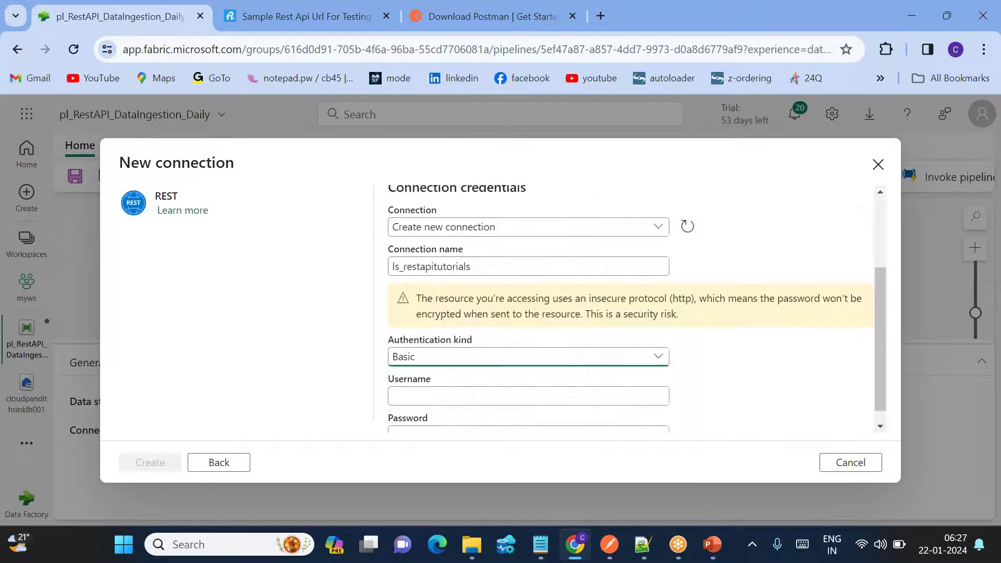
pyautogui.scroll(-1, 426, 382)
pyautogui.click(423, 382)
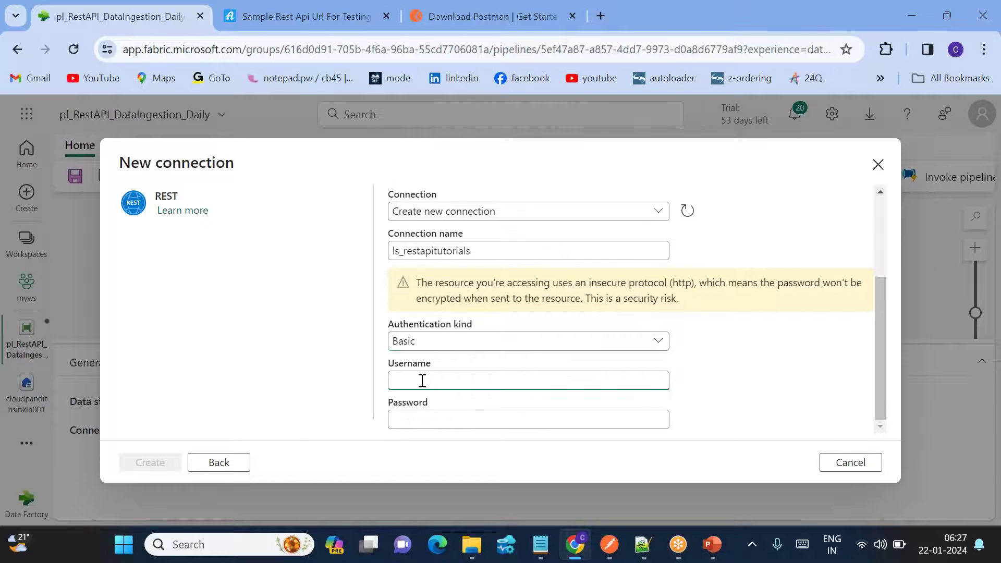
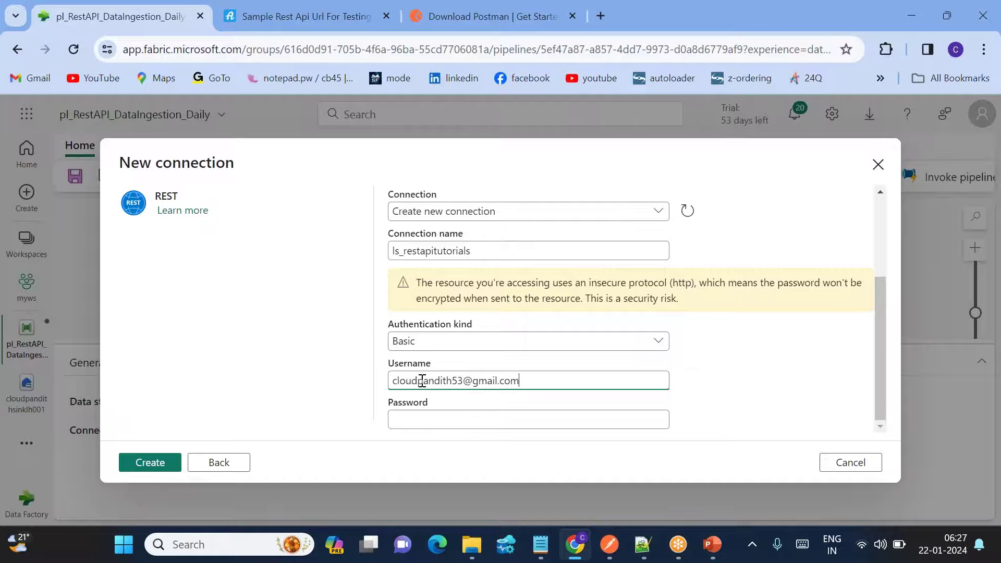
pyautogui.click(420, 419)
pyautogui.write('•••••')
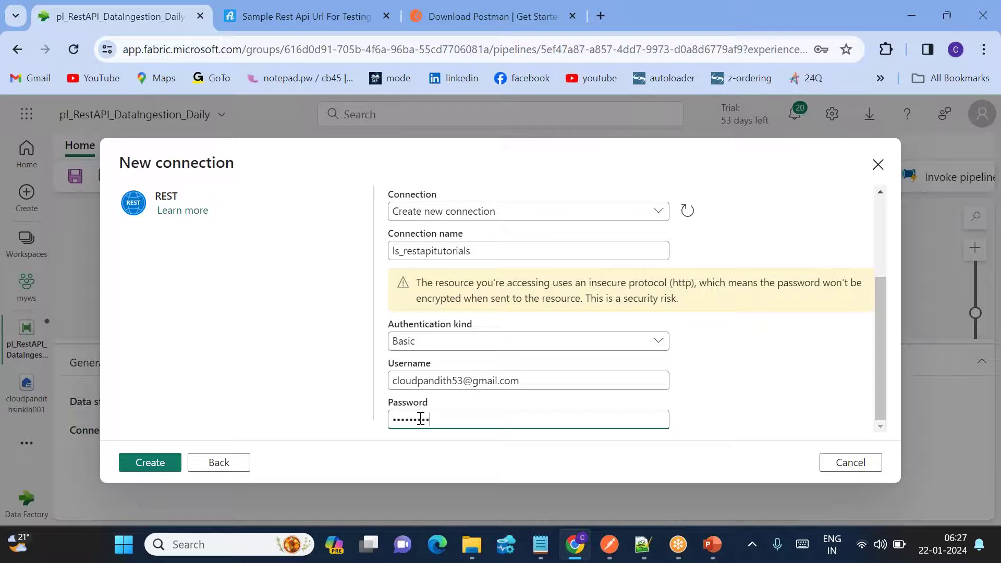
pyautogui.click(148, 463)
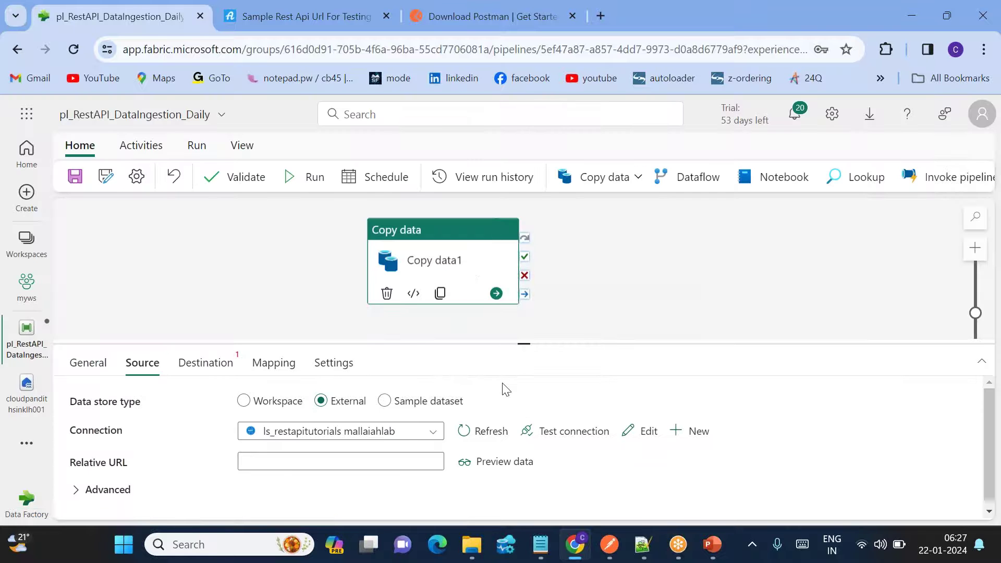
# Test the source connection, expand the advanced settings and add a blank additional header row.
pyautogui.click(578, 435)
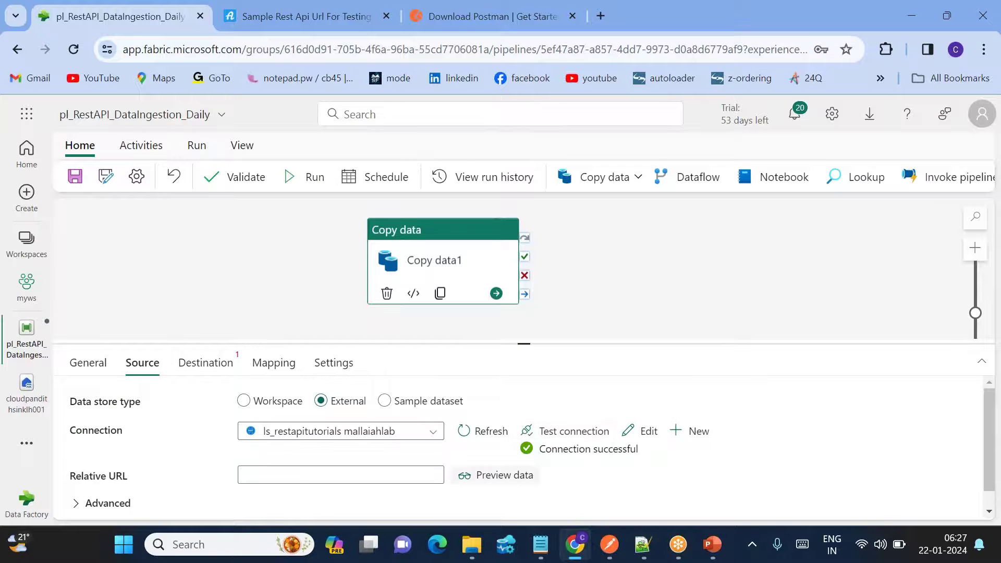
pyautogui.scroll(-1, 522, 441)
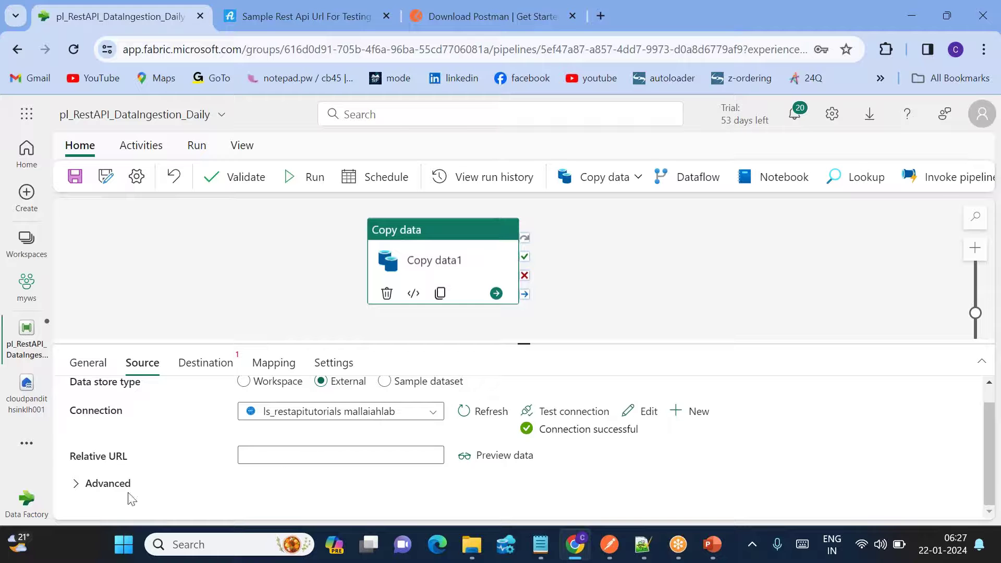
pyautogui.click(83, 485)
pyautogui.scroll(-3, 251, 429)
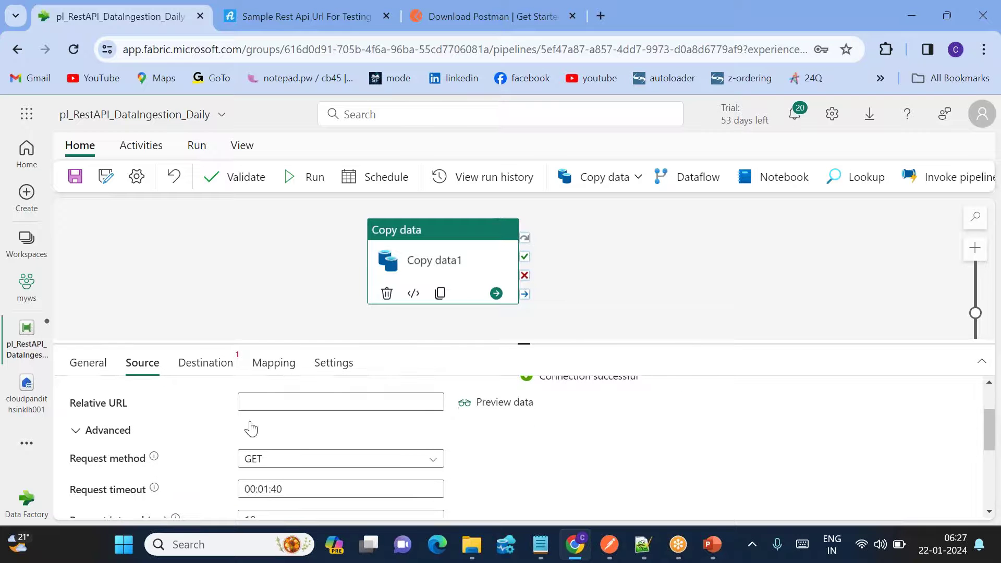
pyautogui.scroll(-3, 521, 448)
pyautogui.scroll(5, 521, 449)
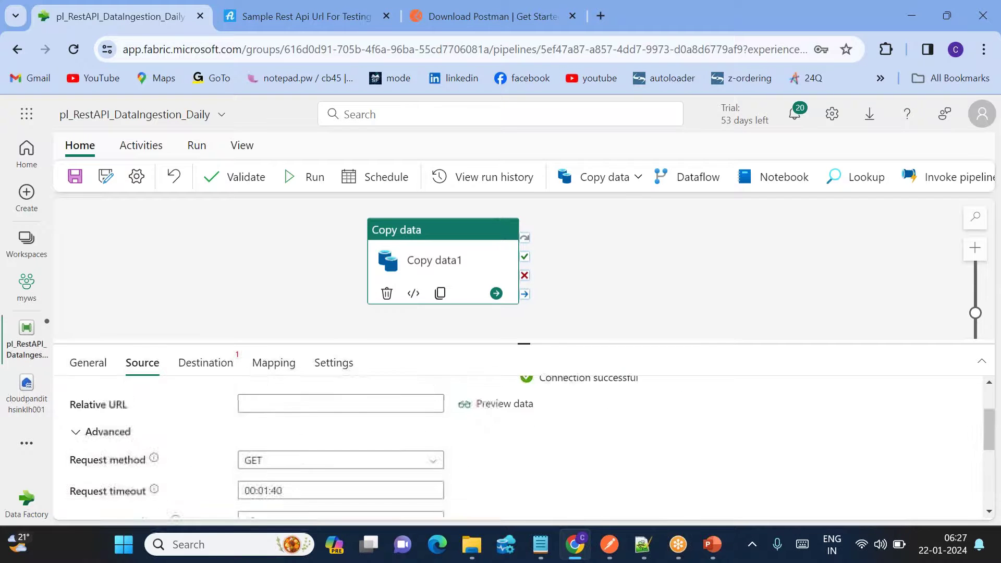
pyautogui.scroll(-5, 335, 440)
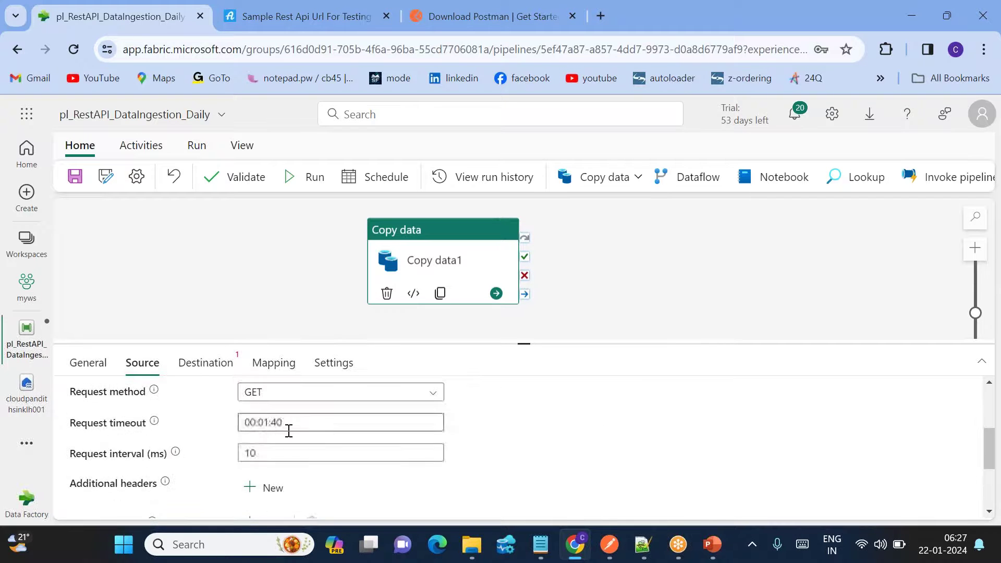
pyautogui.click(271, 427)
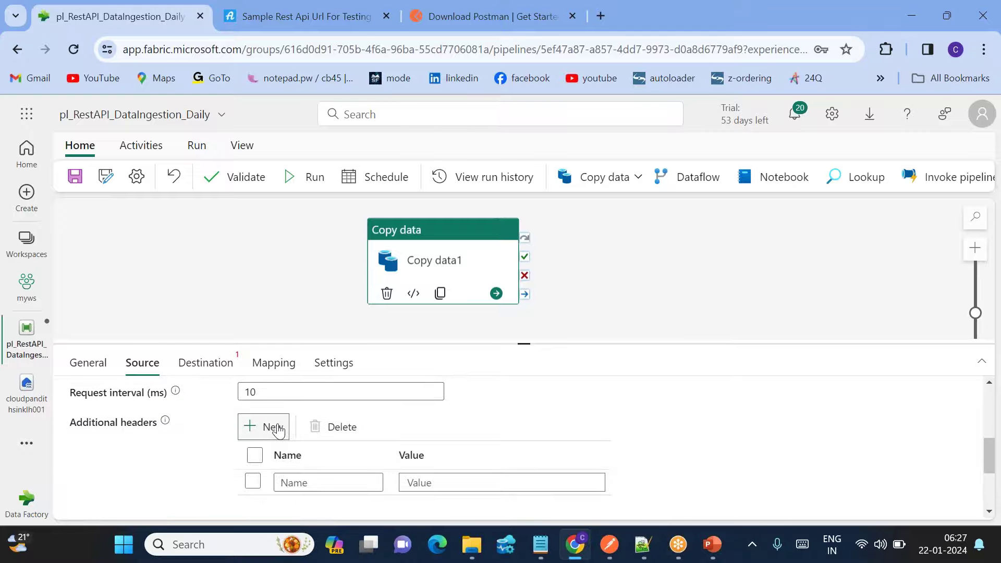
pyautogui.click(309, 483)
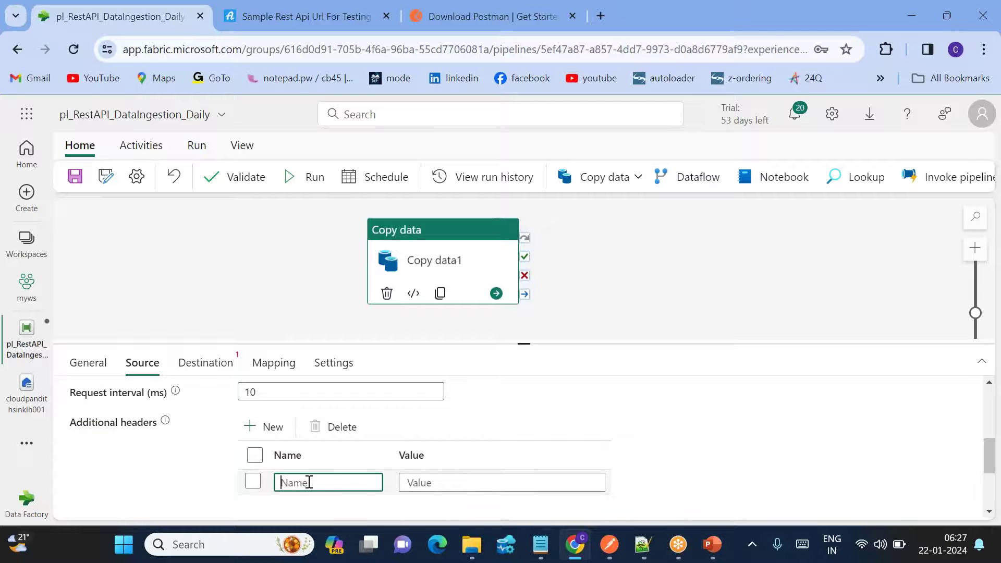
# Fill the header row with Postman's Authorization key as Name and its bearer token as Value.
pyautogui.click(603, 551)
pyautogui.doubleClick(372, 240)
pyautogui.hotkey('ctrl', 'c')
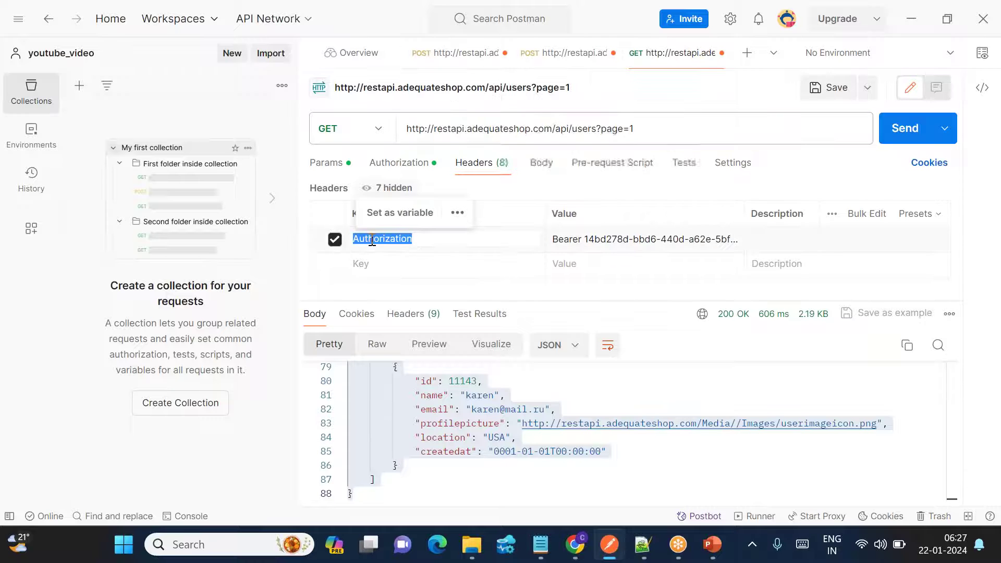
pyautogui.hotkey('alt', 'Tab')
pyautogui.hotkey('ctrl', 'v')
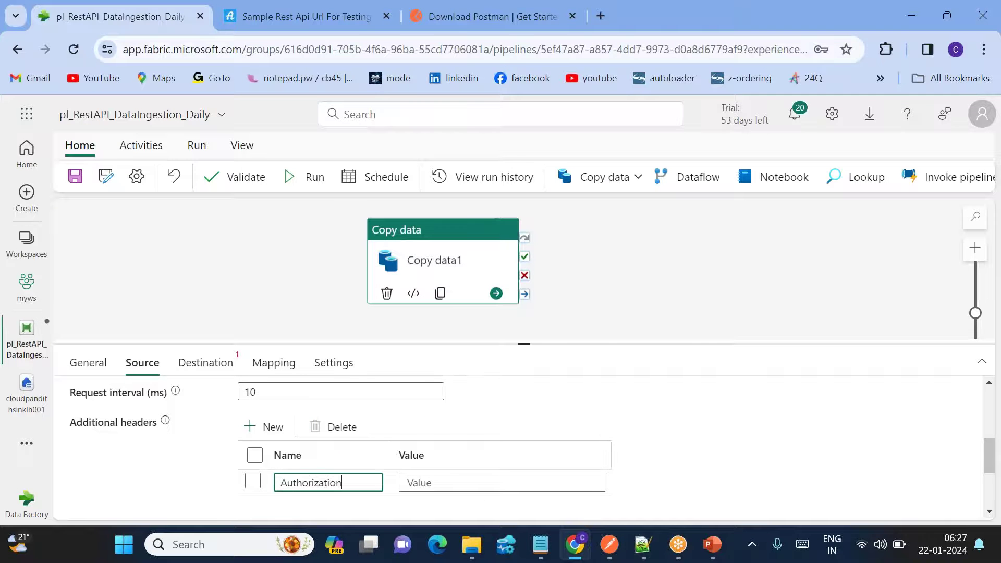
pyautogui.click(438, 484)
pyautogui.hotkey('alt', 'Tab')
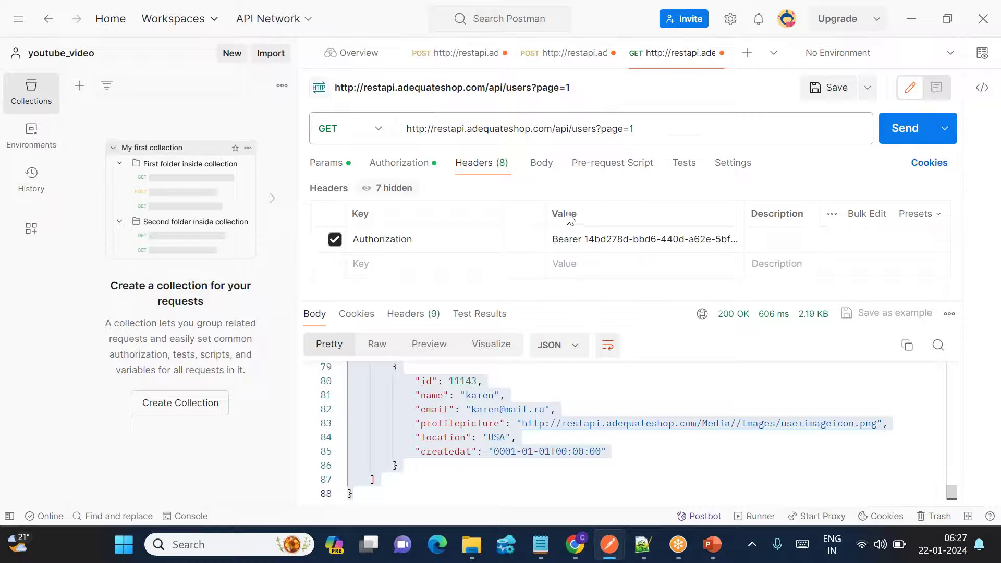
pyautogui.tripleClick(561, 241)
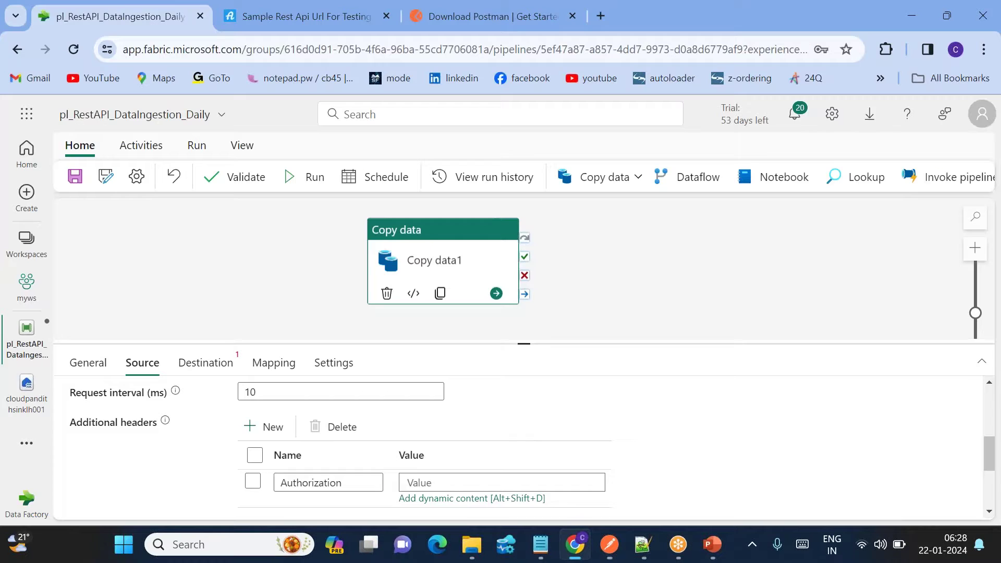
pyautogui.hotkey('alt', 'Tab')
pyautogui.click(423, 484)
pyautogui.hotkey('ctrl', 'v')
pyautogui.scroll(5, 584, 412)
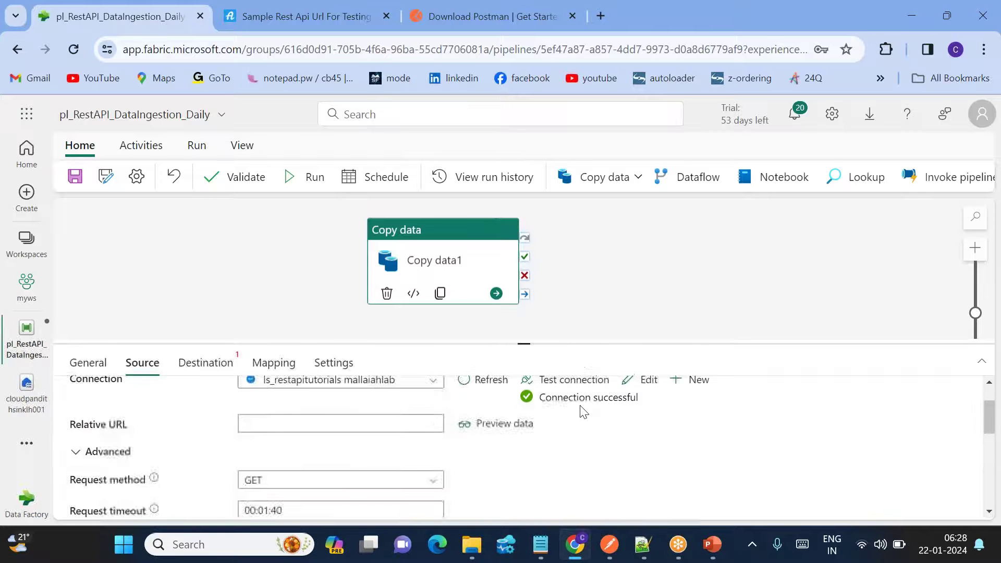
pyautogui.scroll(1, 584, 412)
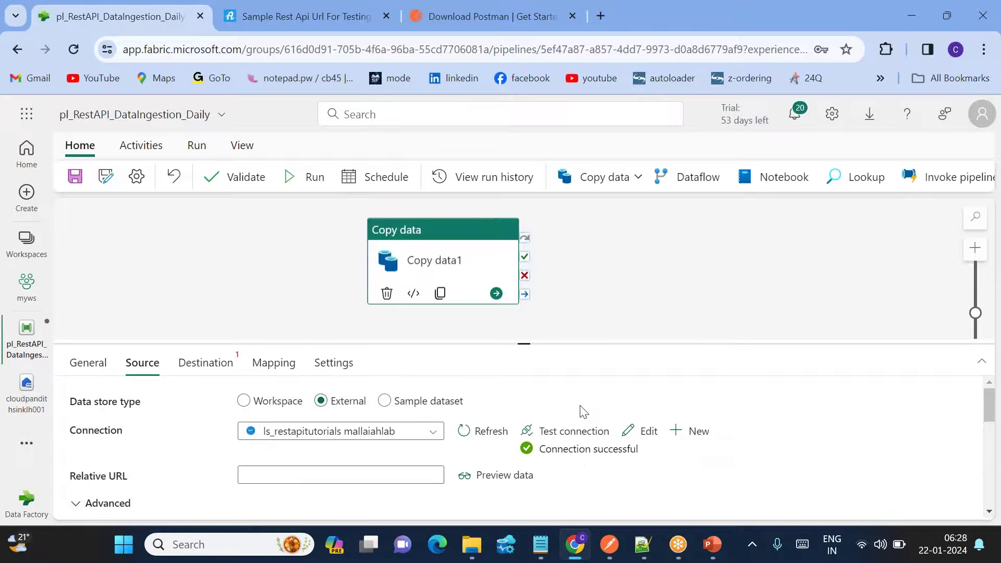
pyautogui.click(500, 476)
pyautogui.scroll(-5, 398, 381)
pyautogui.scroll(5, 399, 380)
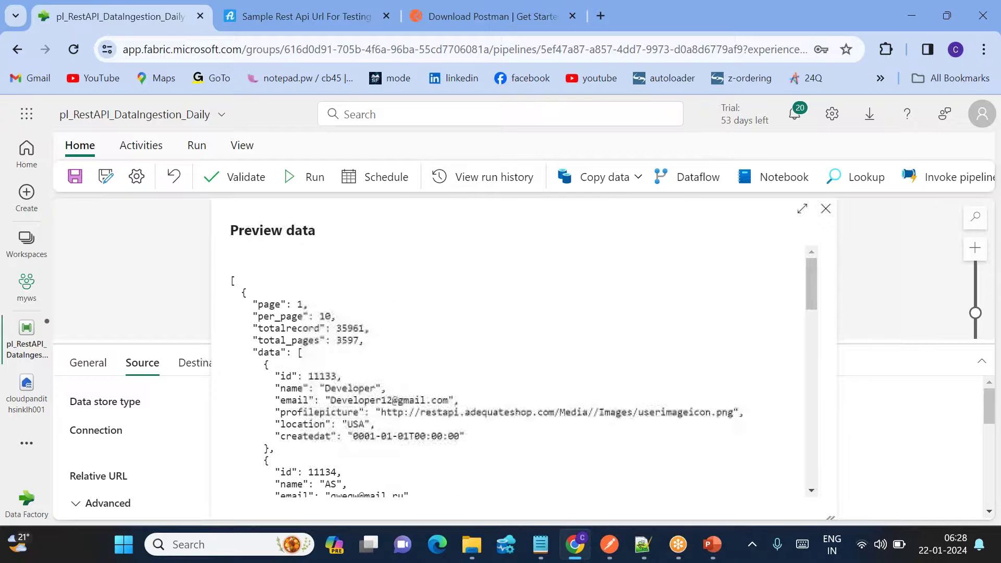
pyautogui.click(826, 212)
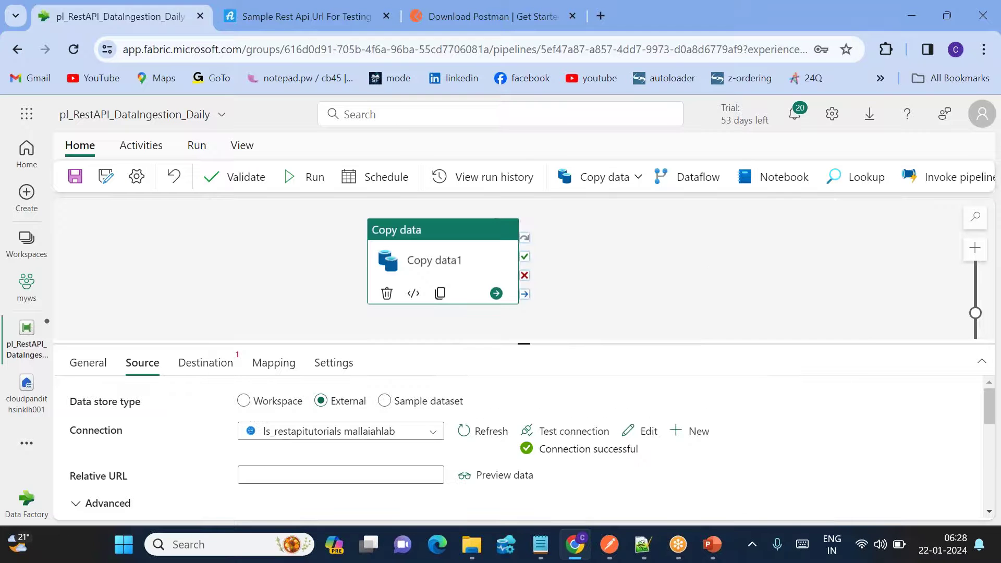
# Point the copy destination at lakehouse cloudpandithsinklh001, writing to Files instead of Tables.
pyautogui.click(204, 365)
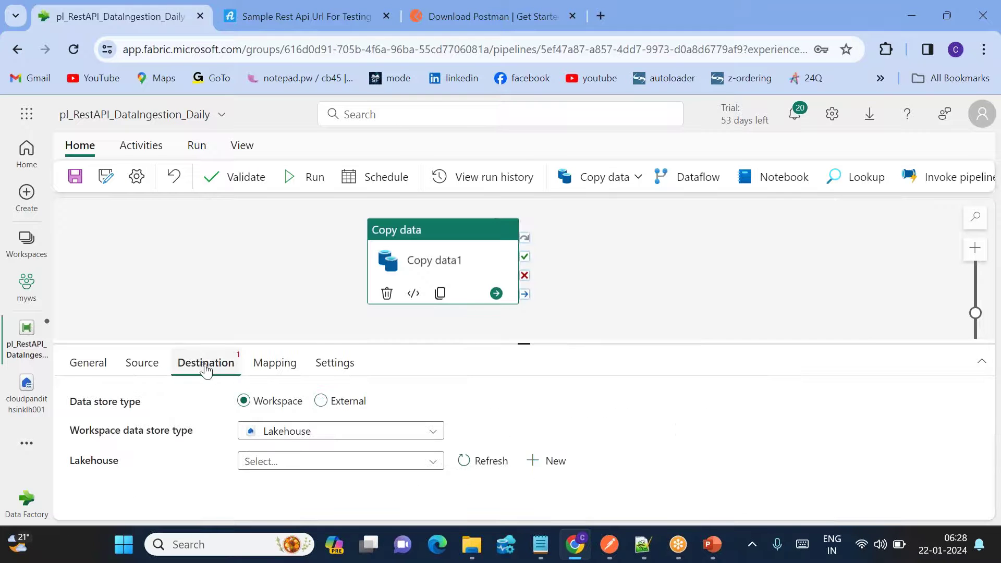
pyautogui.click(279, 462)
pyautogui.click(296, 493)
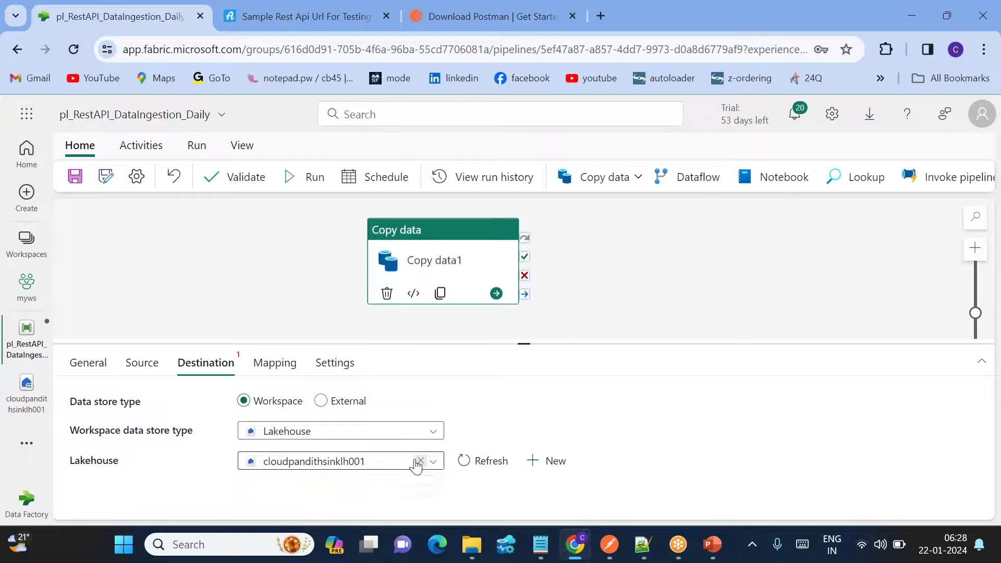
pyautogui.scroll(-1, 413, 460)
pyautogui.click(299, 441)
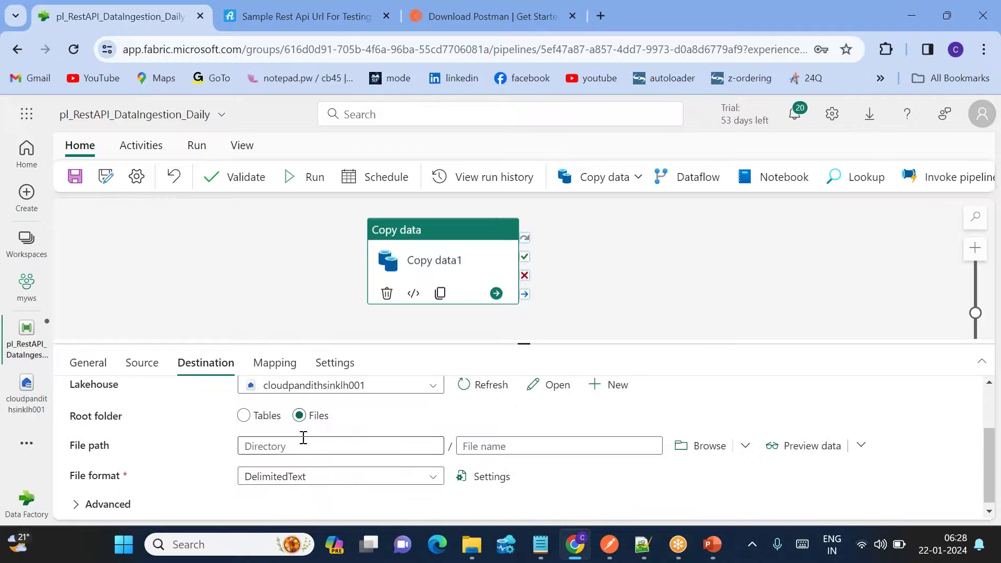
# Choose the output folder as destination directory and begin entering the file name restapioutput.csv.
pyautogui.click(701, 446)
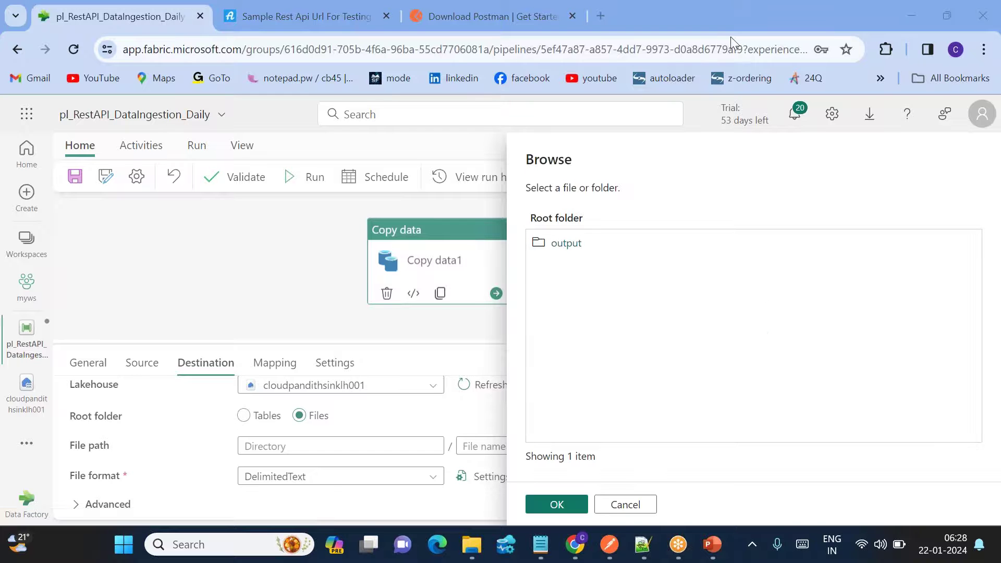
pyautogui.doubleClick(563, 243)
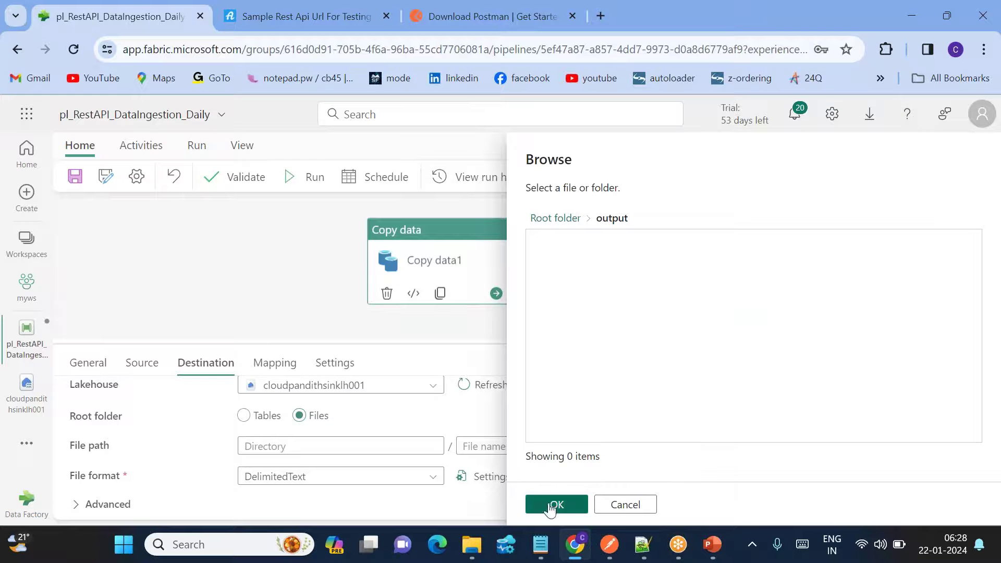
pyautogui.click(554, 504)
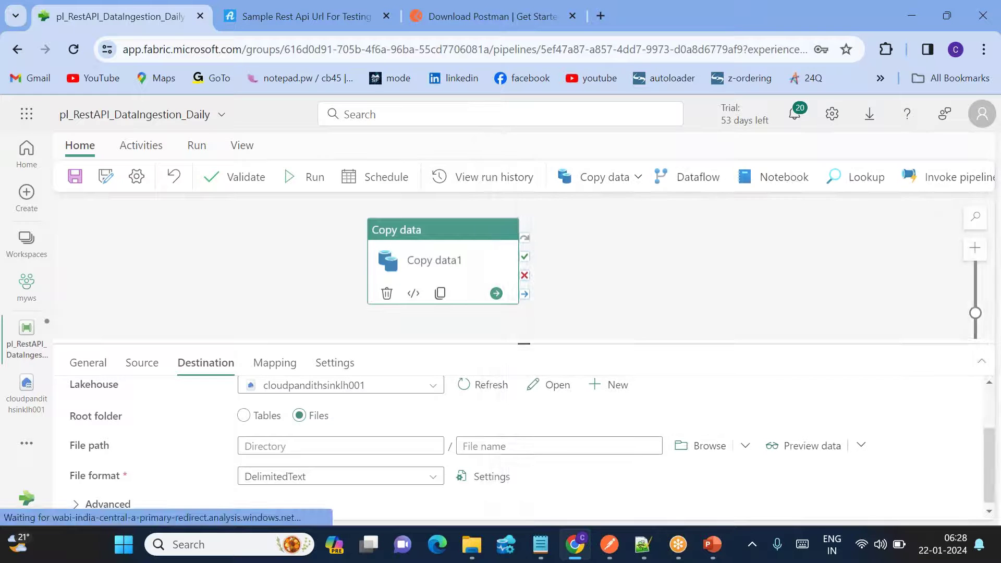
pyautogui.click(490, 447)
pyautogui.write('restpaioutput.csv')
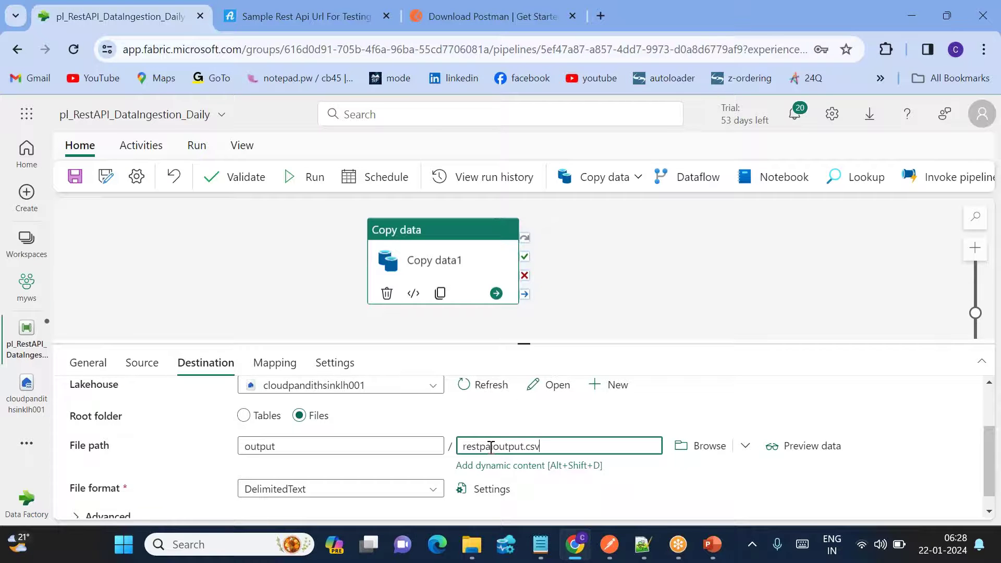
pyautogui.keyDown('shift'); pyautogui.click(592, 444); pyautogui.keyUp('shift')
pyautogui.scroll(2, 508, 442)
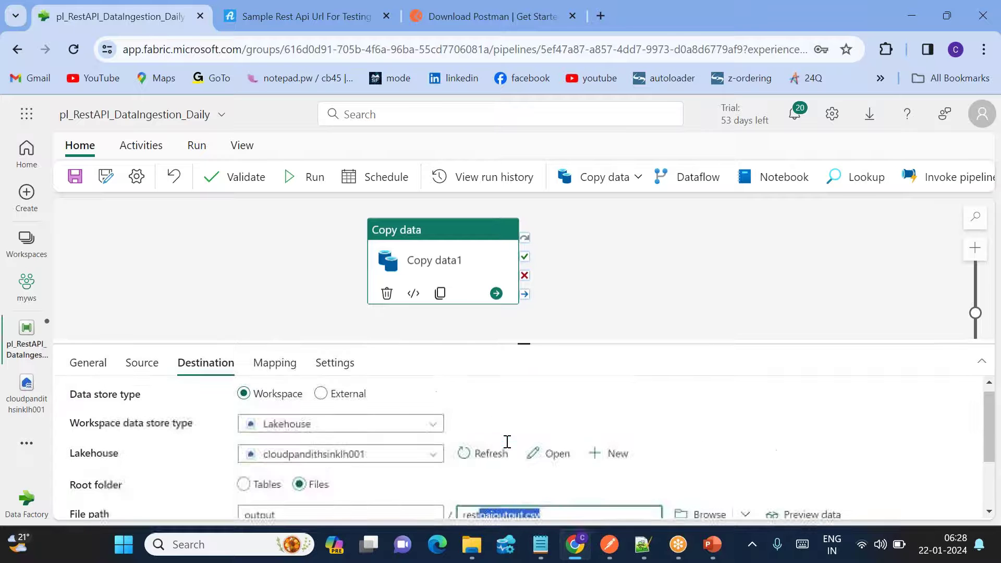
pyautogui.scroll(-3, 516, 451)
pyautogui.scroll(2, 500, 444)
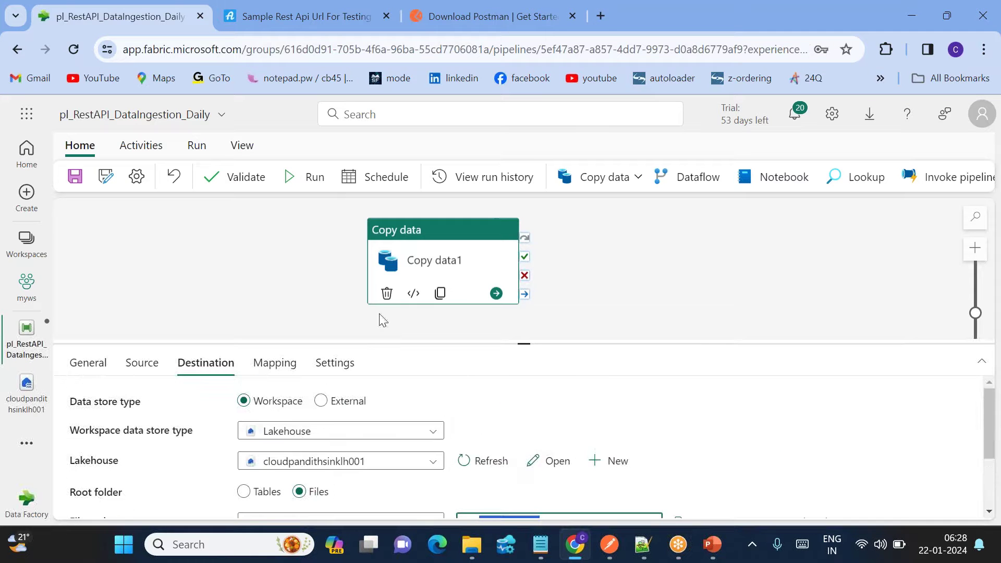
# Validate the pipeline, then turn on a scheduled run repeating daily.
pyautogui.click(249, 180)
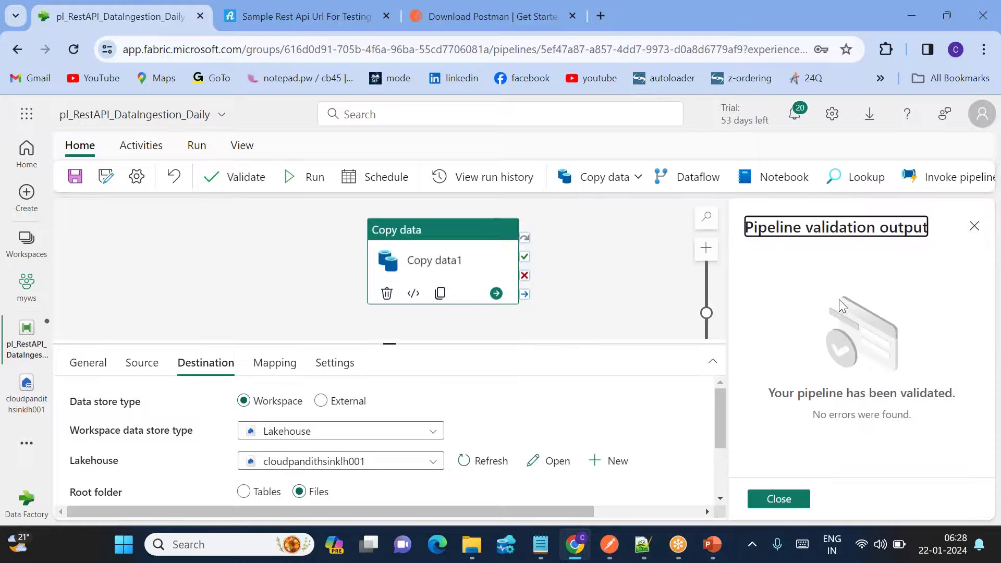
pyautogui.click(782, 500)
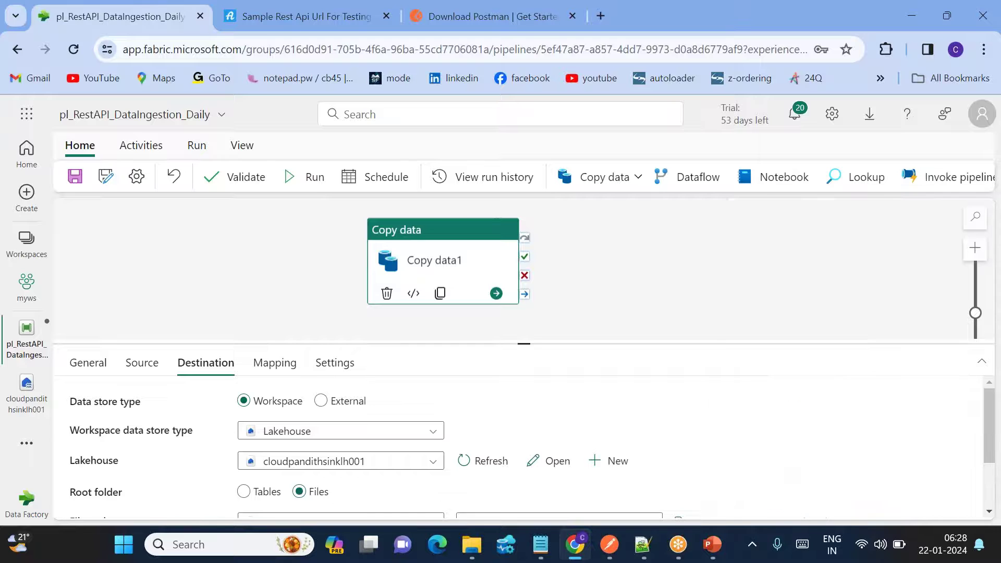
pyautogui.click(387, 180)
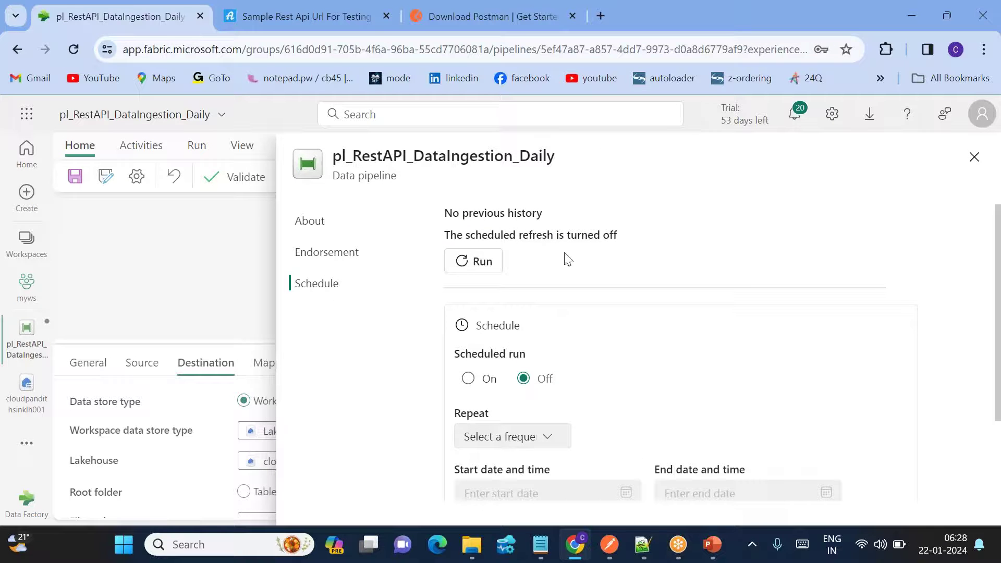
pyautogui.click(466, 380)
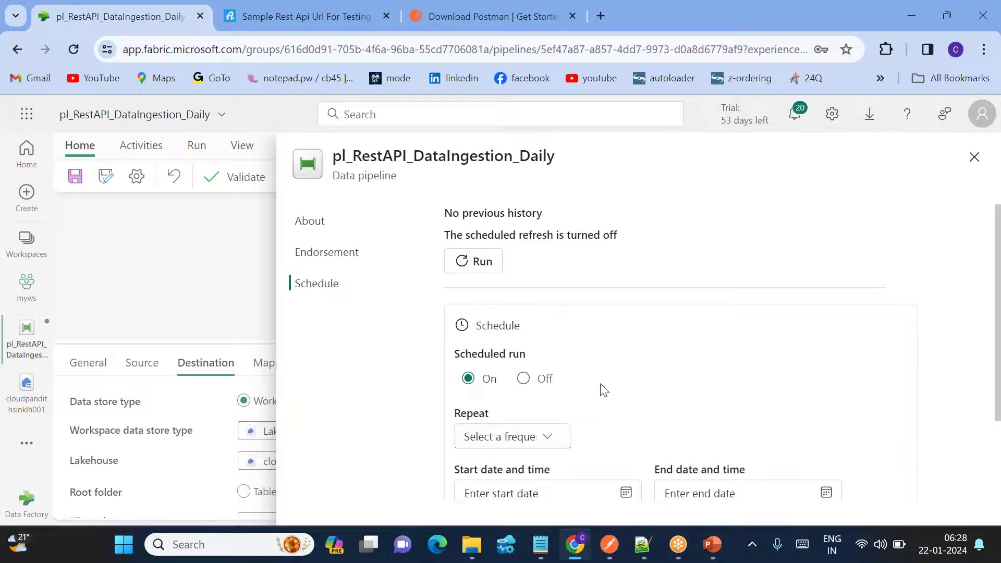
pyautogui.scroll(-2, 598, 388)
pyautogui.click(543, 326)
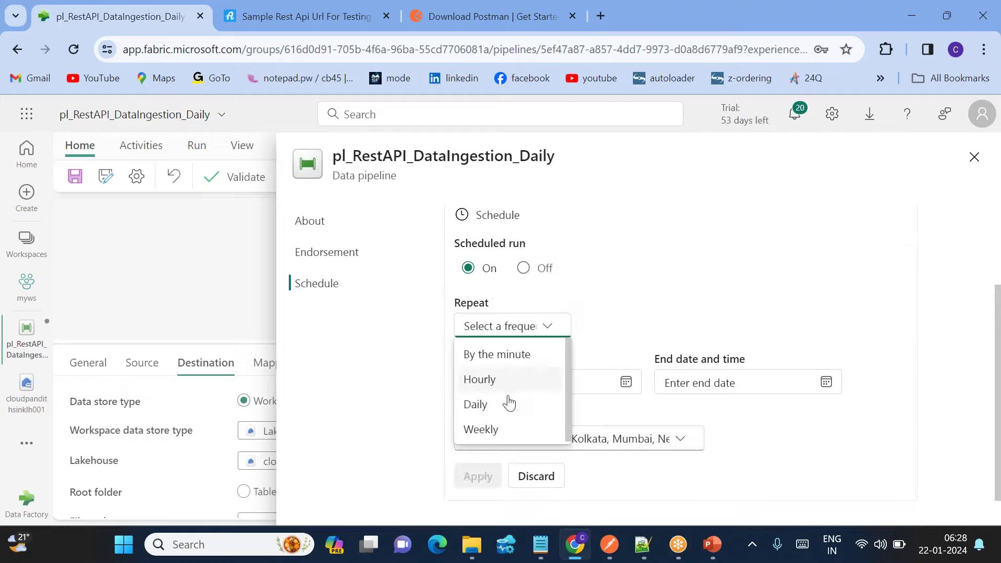
pyautogui.click(477, 406)
pyautogui.scroll(-2, 642, 378)
# Schedule runs at 06:30 from 22-01-2024 to 31-01-2024 and apply the schedule.
pyautogui.click(580, 301)
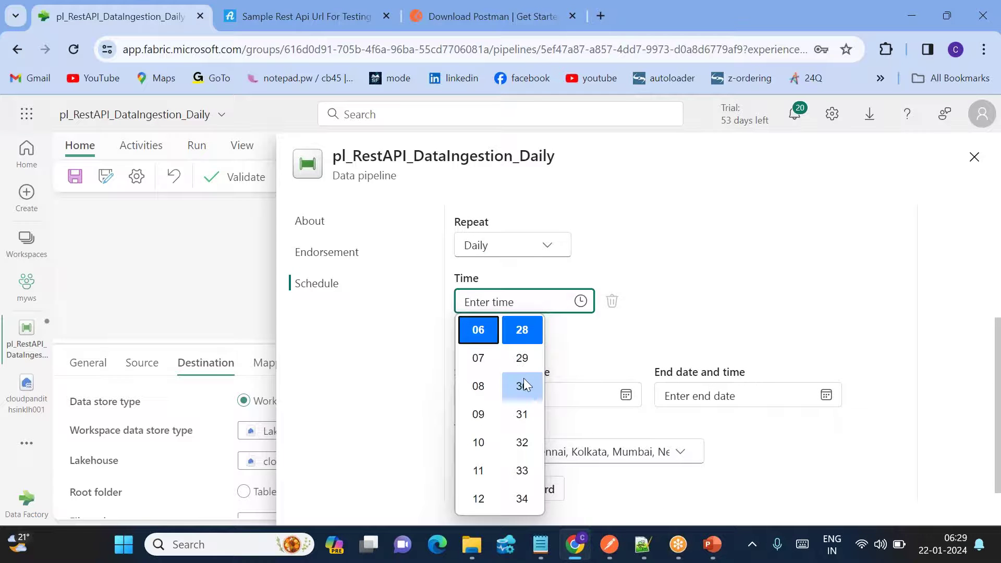
pyautogui.click(524, 372)
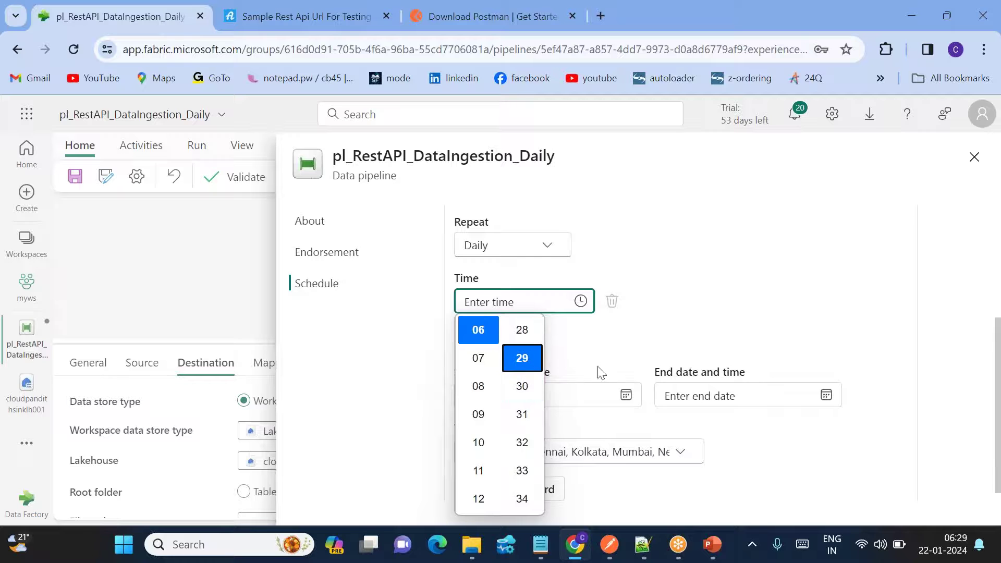
pyautogui.click(522, 386)
pyautogui.click(707, 306)
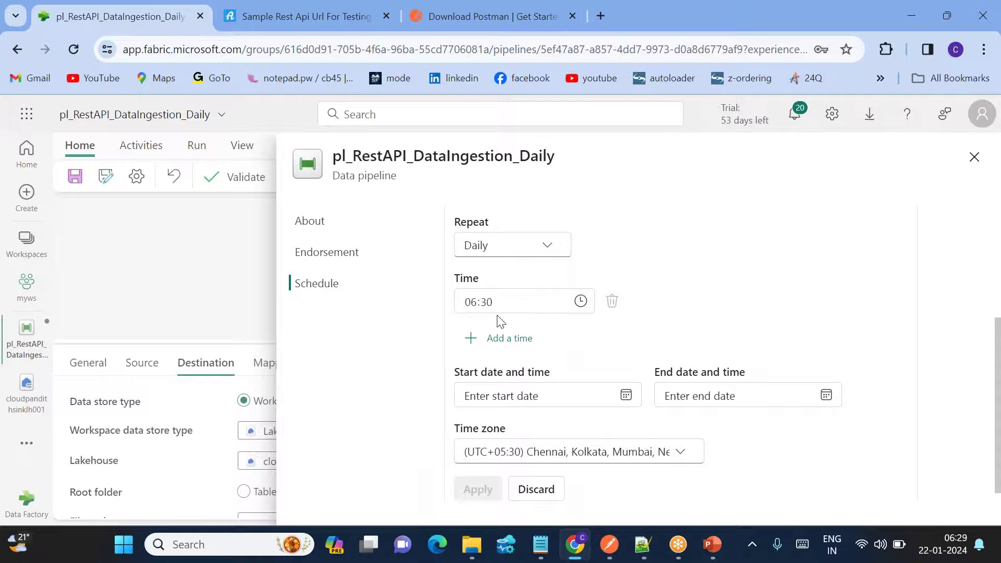
pyautogui.scroll(-1, 654, 391)
pyautogui.click(625, 383)
pyautogui.click(475, 285)
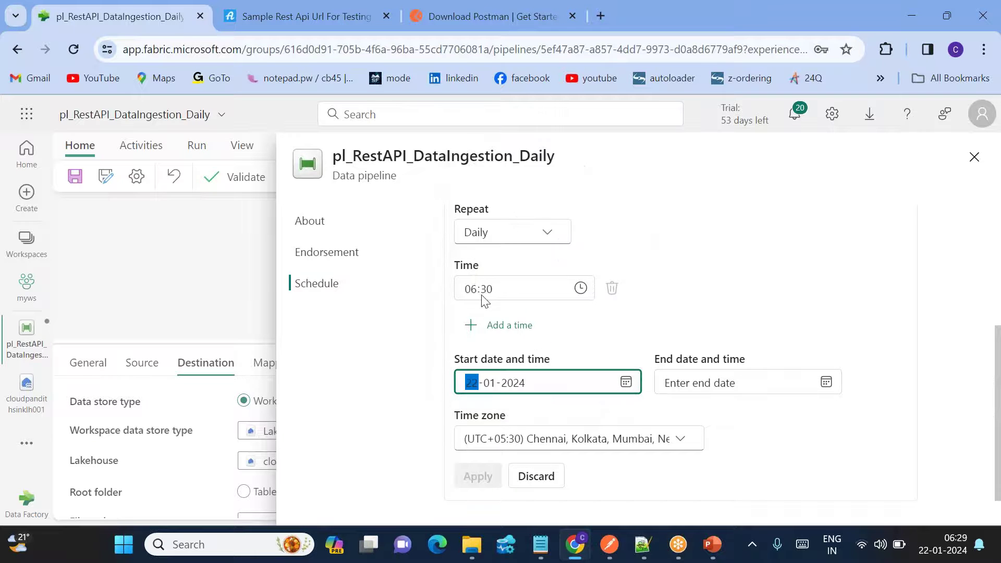
pyautogui.click(826, 382)
pyautogui.click(718, 307)
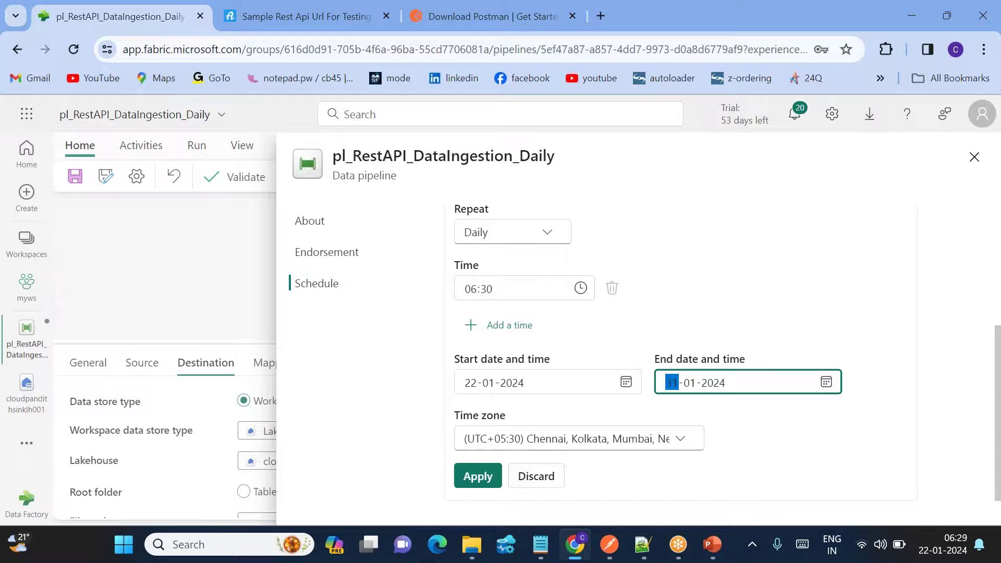
pyautogui.click(475, 478)
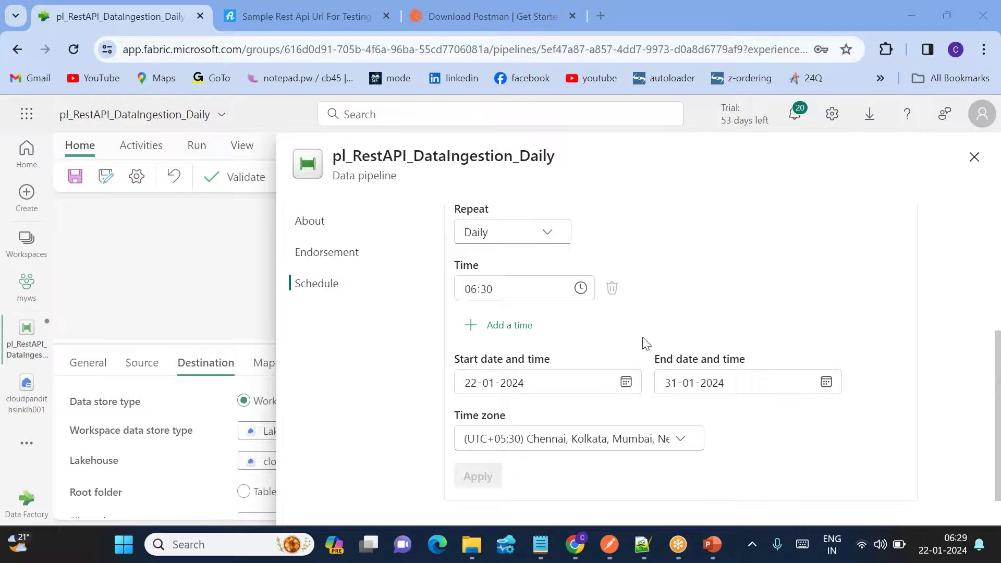
pyautogui.click(973, 156)
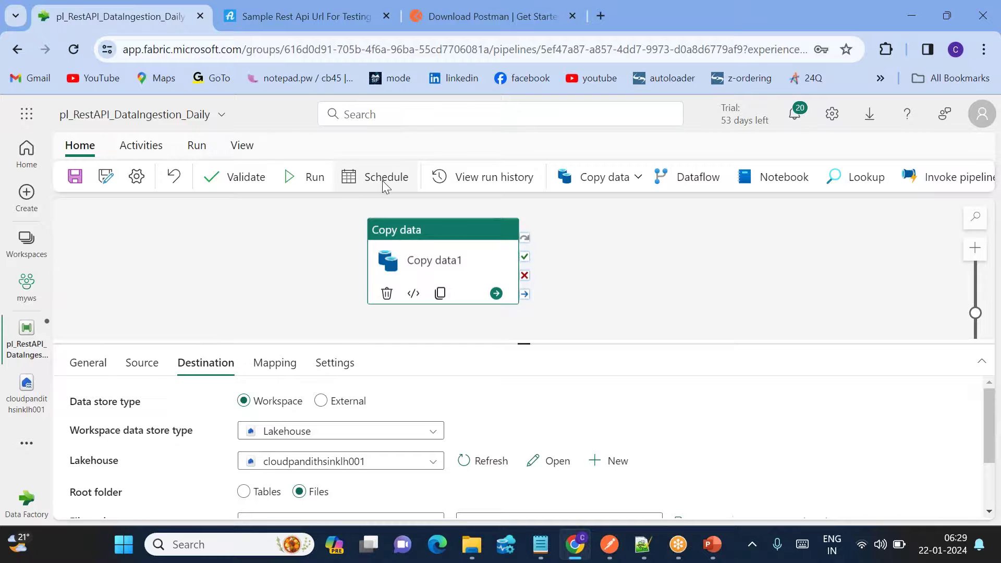
# Check in the schedule settings that the next refresh is due in less than a minute.
pyautogui.click(383, 180)
pyautogui.moveTo(448, 243); pyautogui.dragTo(523, 244)
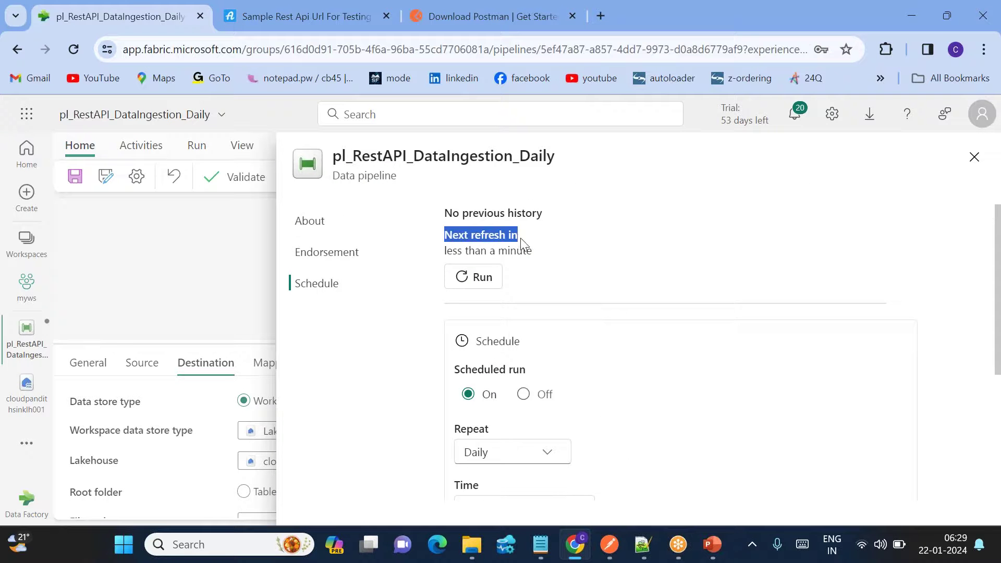
pyautogui.moveTo(462, 254); pyautogui.dragTo(559, 256)
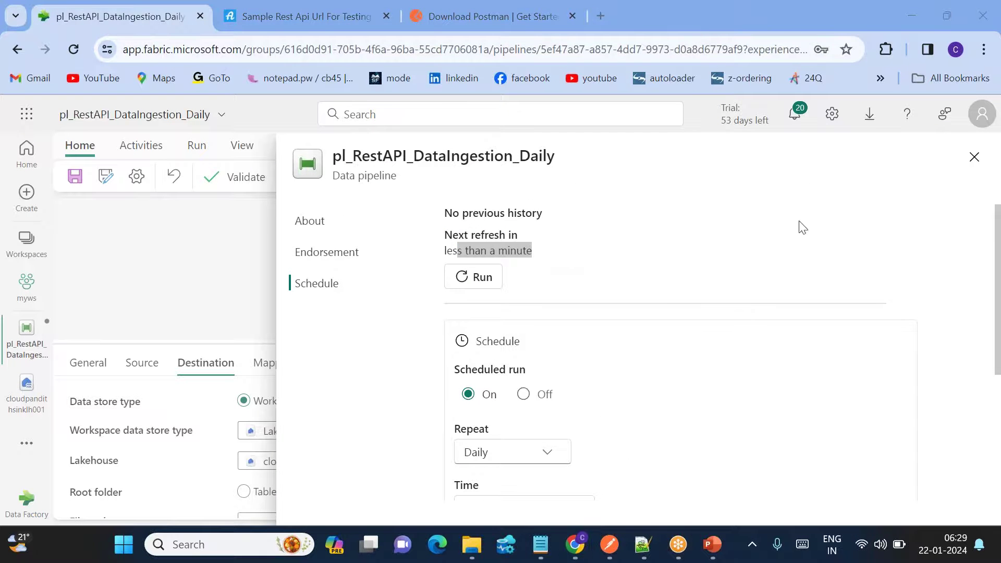
pyautogui.click(623, 311)
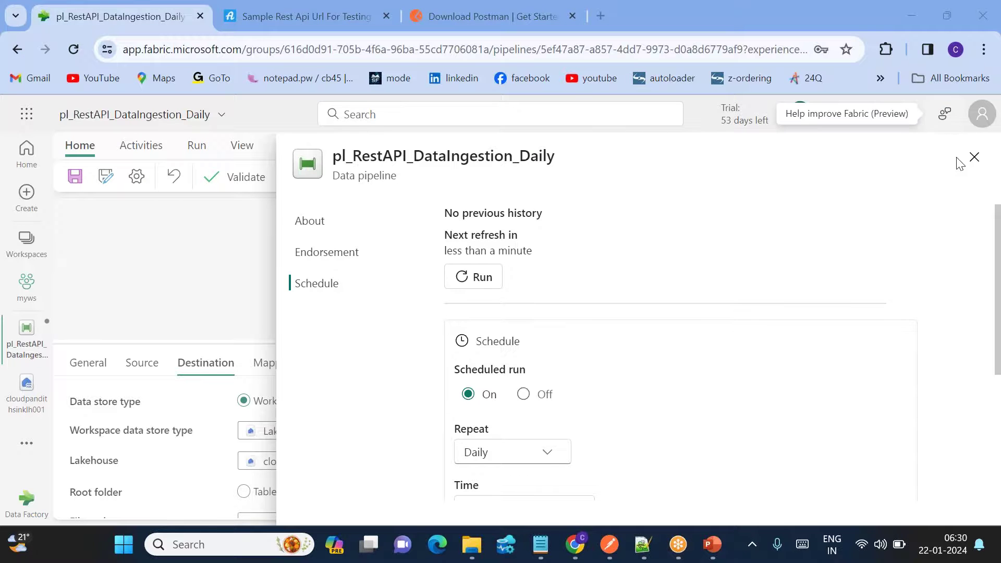
pyautogui.click(975, 158)
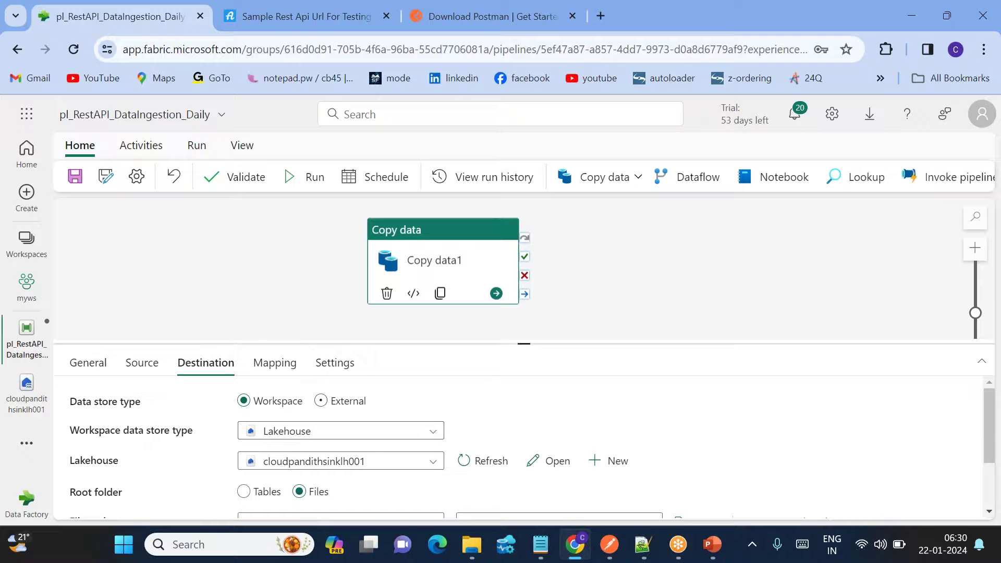
pyautogui.click(27, 443)
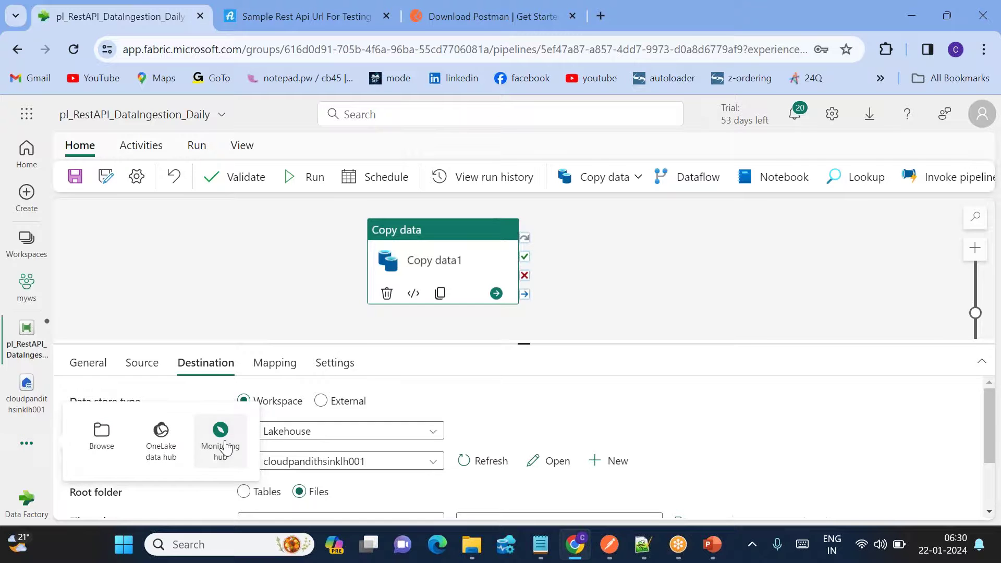
pyautogui.click(222, 443)
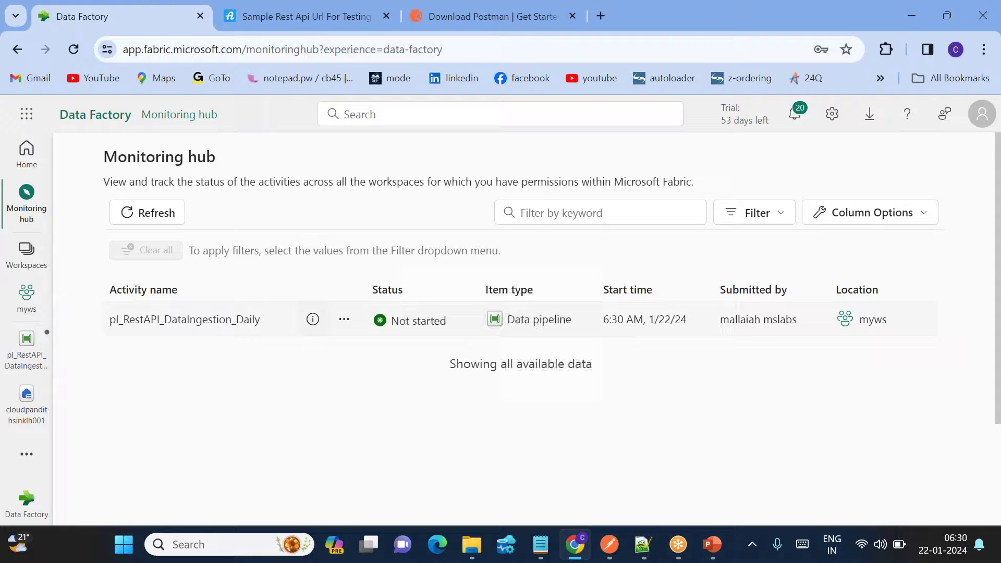
pyautogui.moveTo(603, 326); pyautogui.dragTo(654, 325)
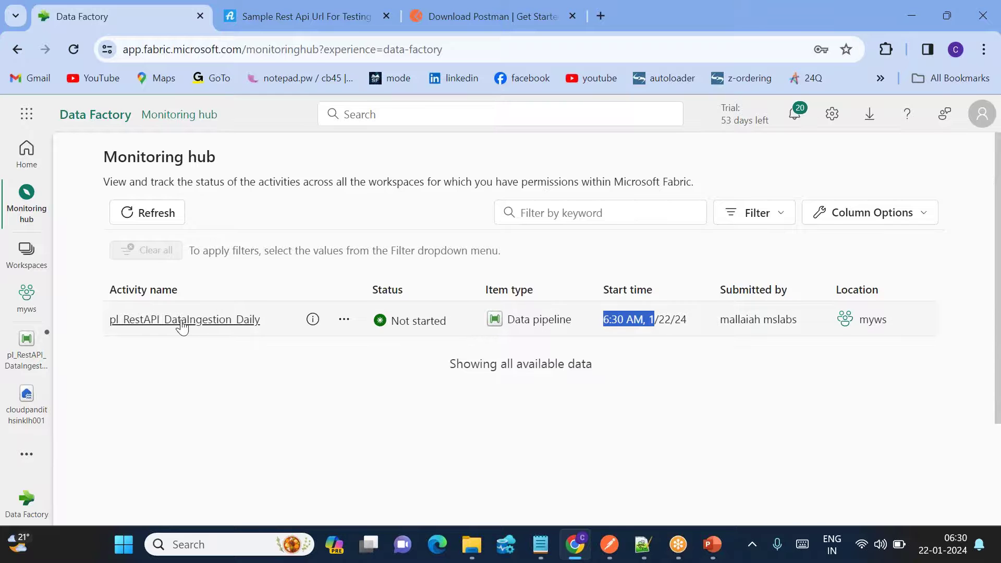
pyautogui.click(182, 320)
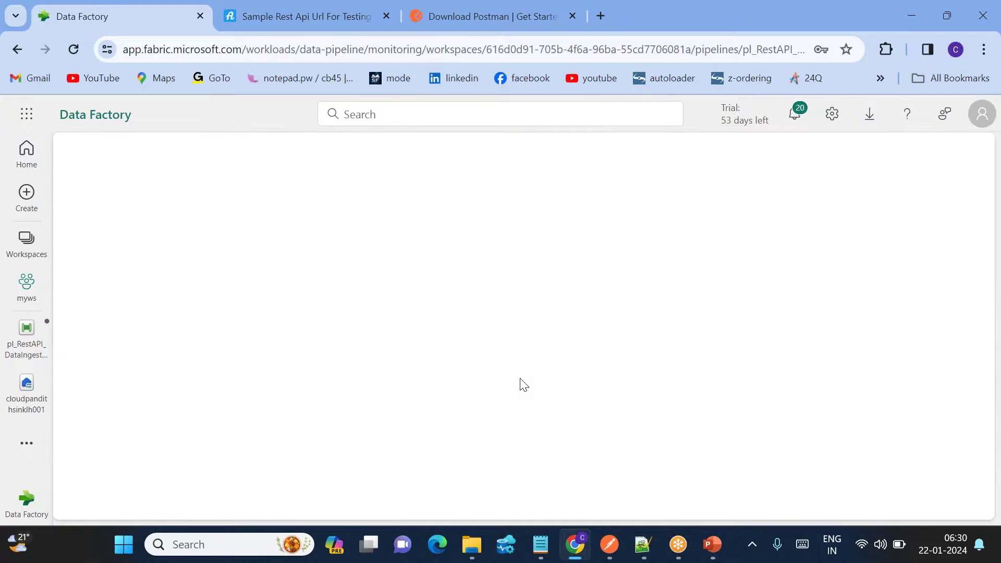
pyautogui.scroll(-3, 425, 361)
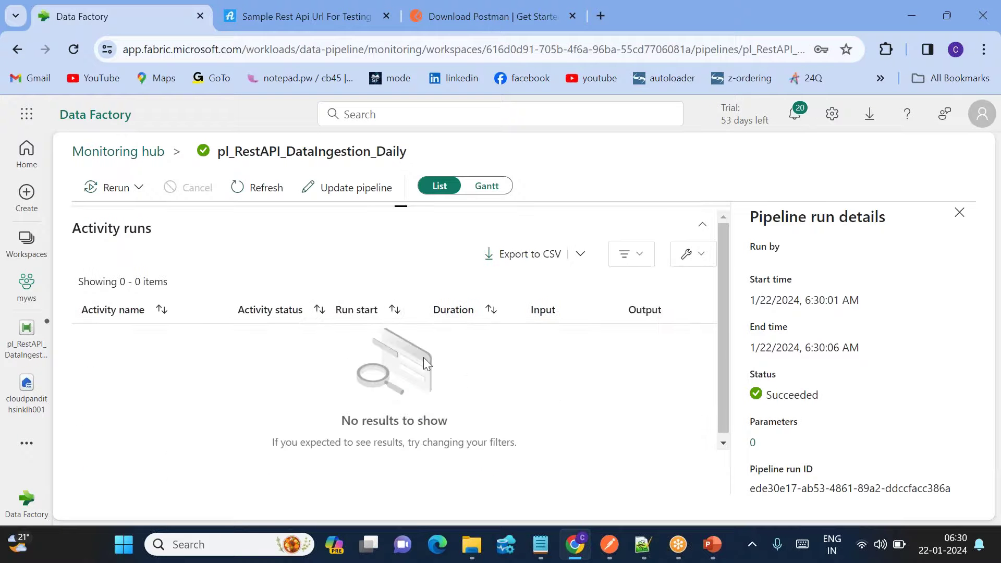
pyautogui.click(266, 188)
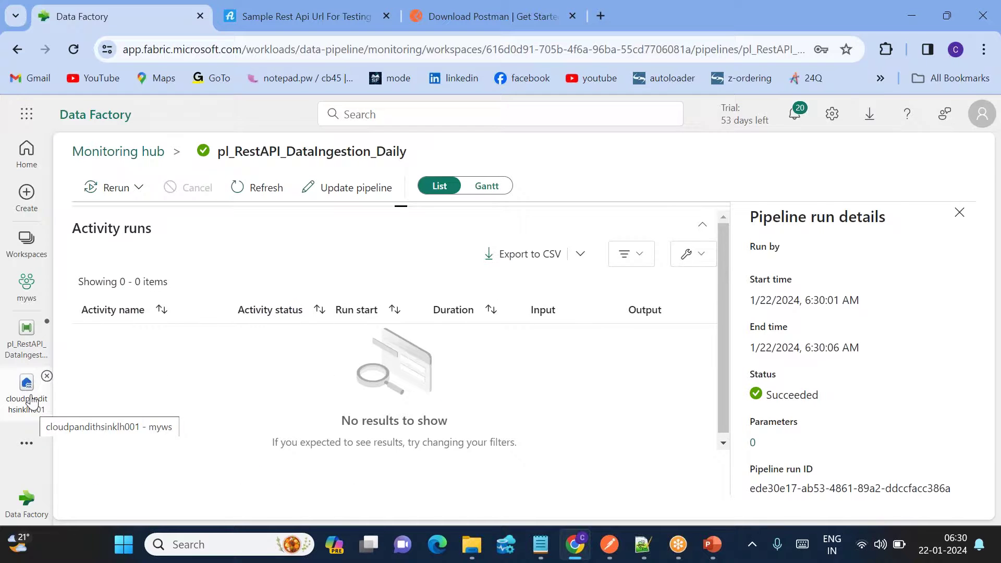
pyautogui.click(27, 338)
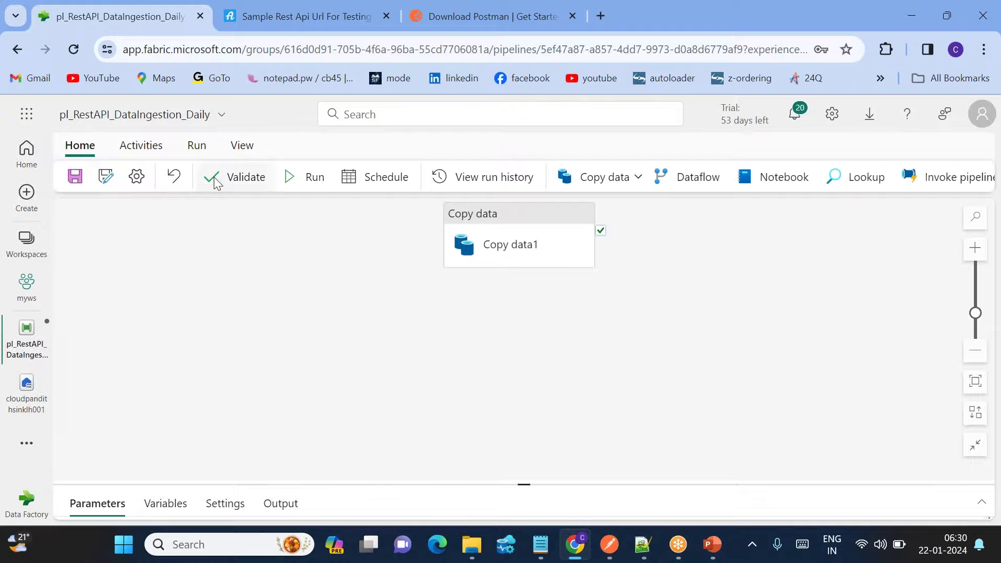
# Save the pipeline and add a second daily run time of 06:31 to its schedule.
pyautogui.click(75, 177)
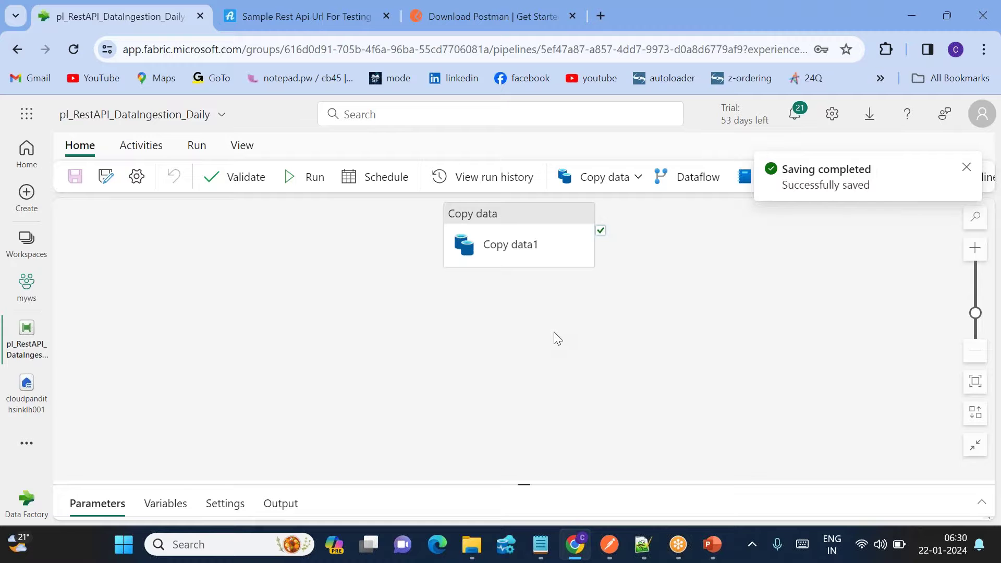
pyautogui.click(375, 176)
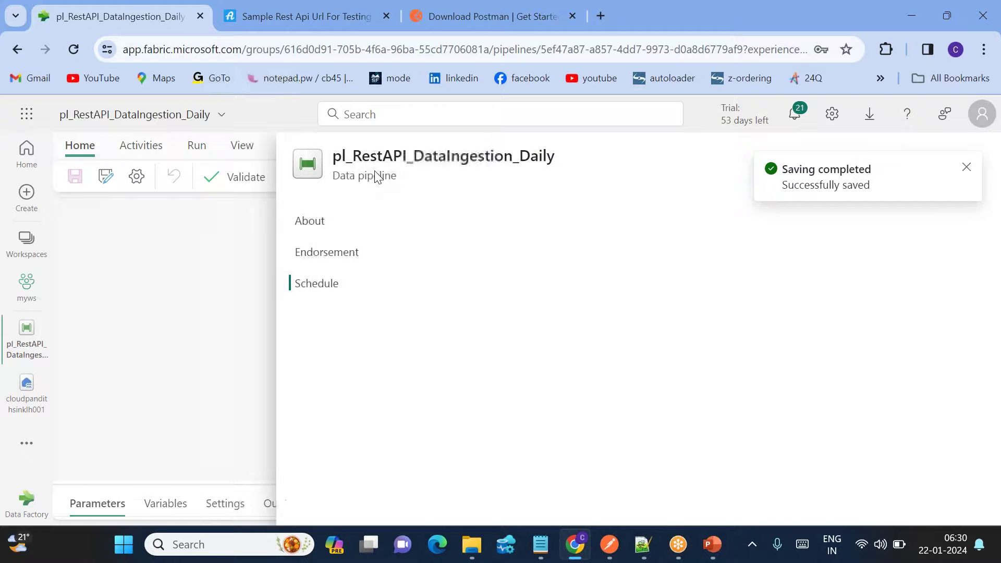
pyautogui.scroll(-3, 582, 420)
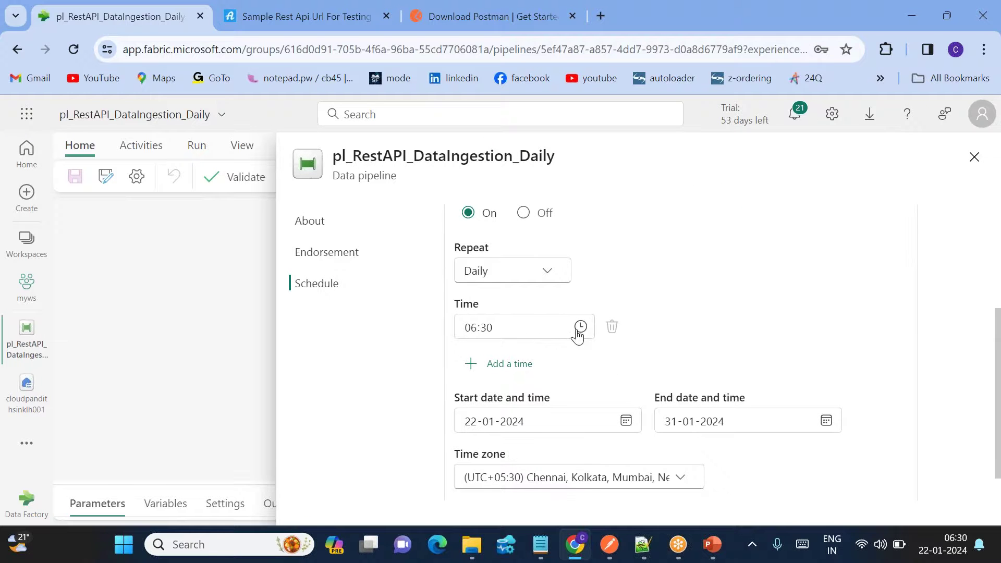
pyautogui.click(523, 362)
pyautogui.click(580, 358)
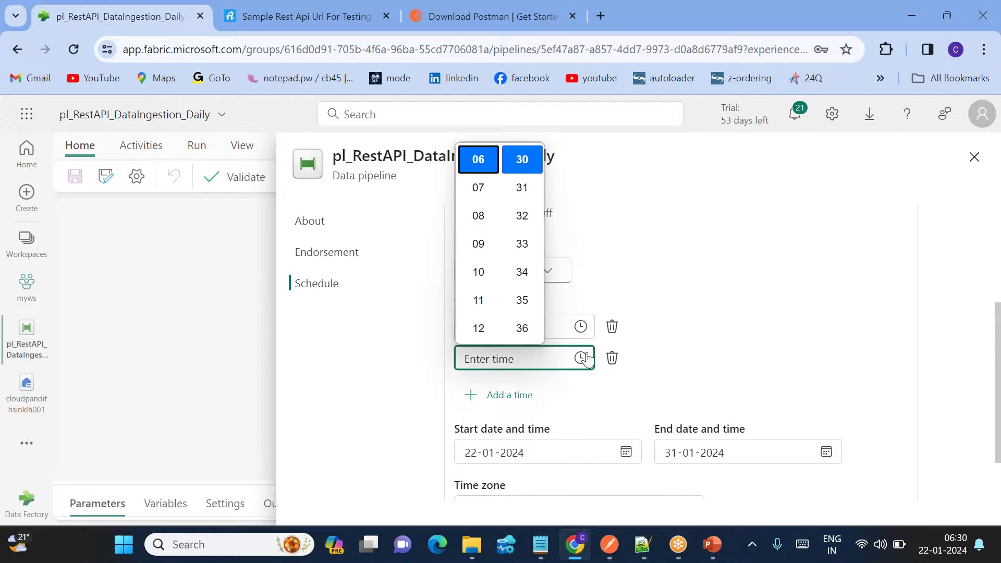
pyautogui.click(601, 402)
pyautogui.scroll(-1, 632, 395)
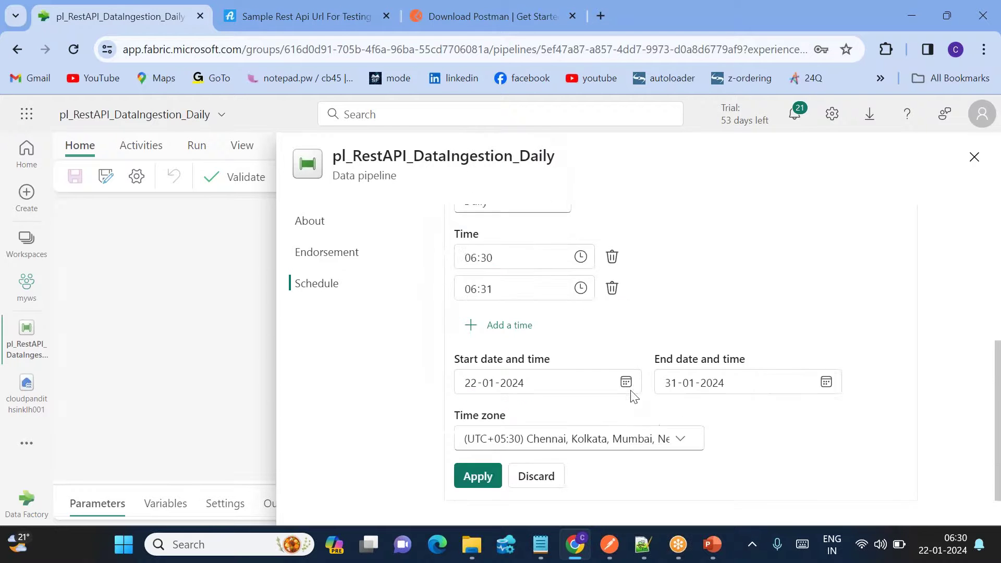
pyautogui.click(478, 477)
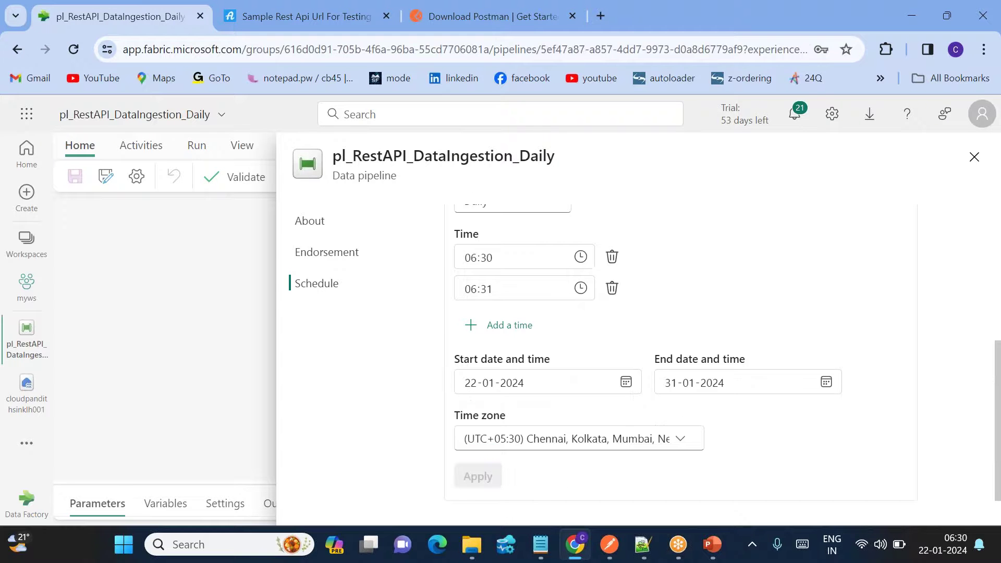
# Close the schedule settings and go to the Monitoring hub.
pyautogui.click(974, 158)
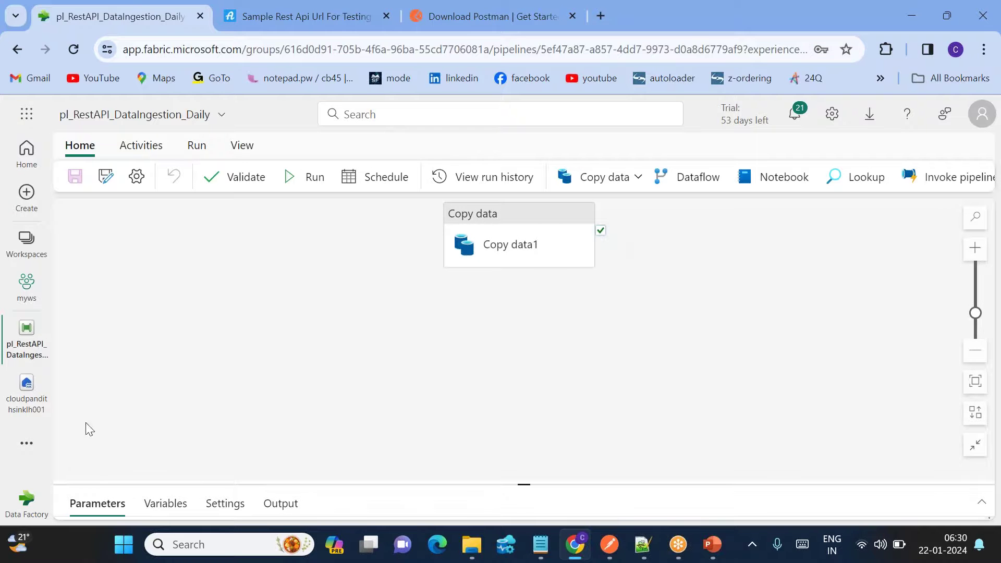
pyautogui.click(20, 448)
pyautogui.click(222, 440)
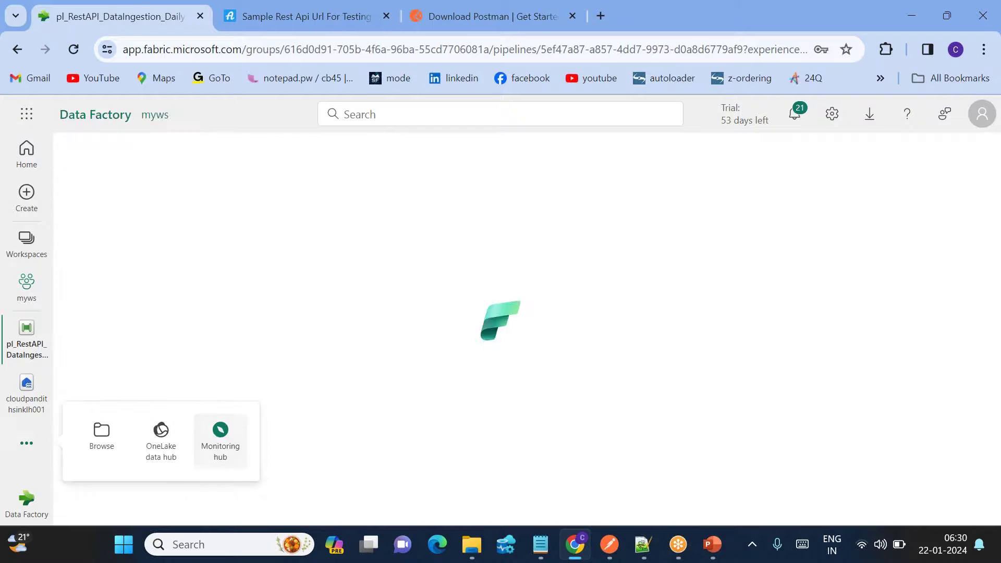
# Refresh the pipeline runs list and open the new 6:31 AM scheduled run.
pyautogui.click(152, 215)
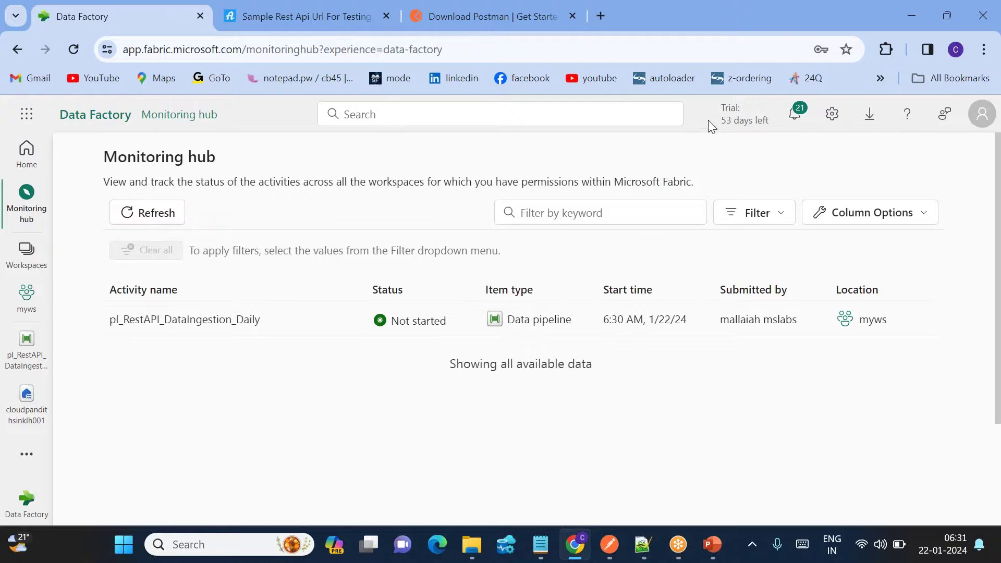
pyautogui.click(156, 213)
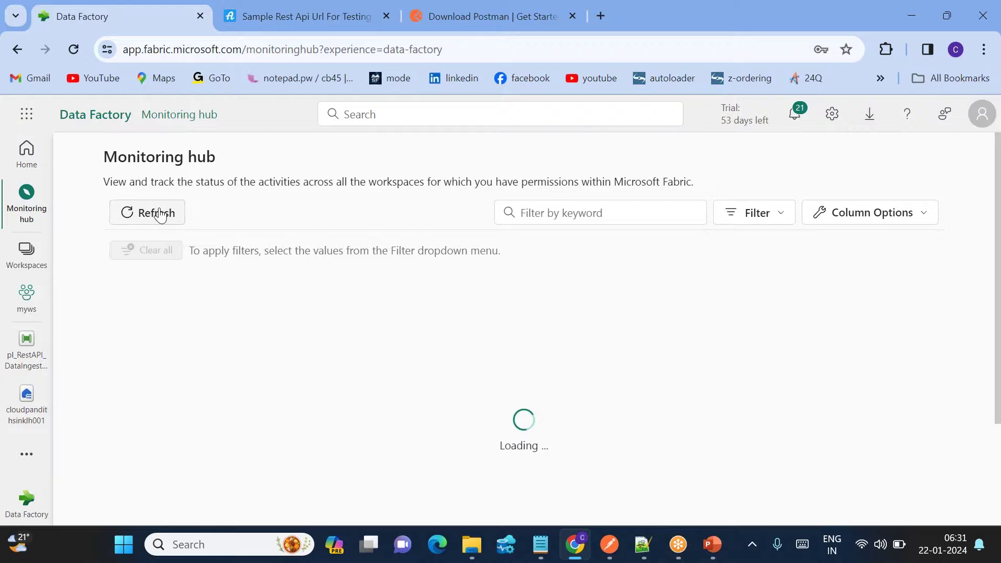
pyautogui.moveTo(609, 320); pyautogui.dragTo(665, 320)
pyautogui.click(219, 327)
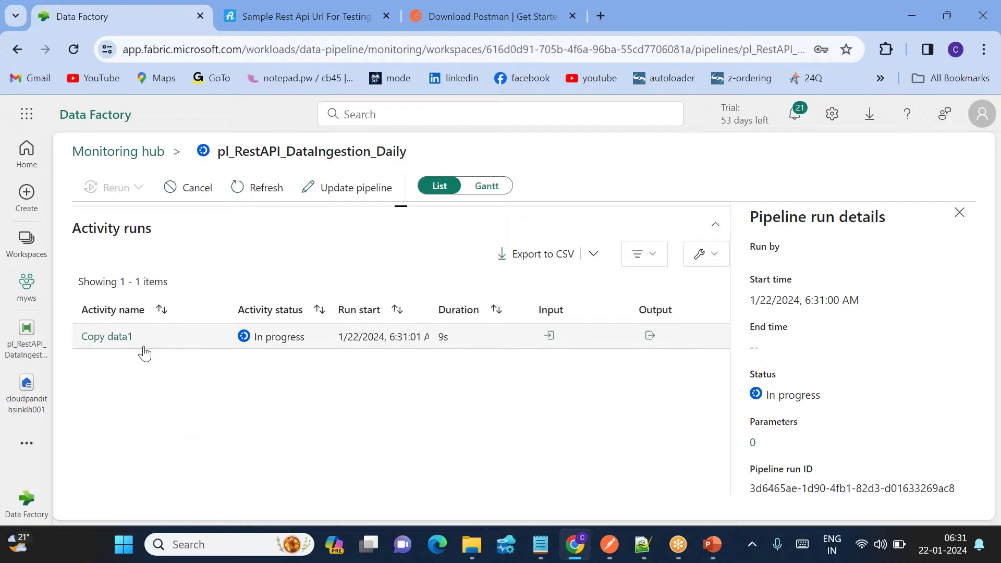
# Return to the pipeline editor, then open the cloudpandithsinklh001 lakehouse.
pyautogui.click(9, 344)
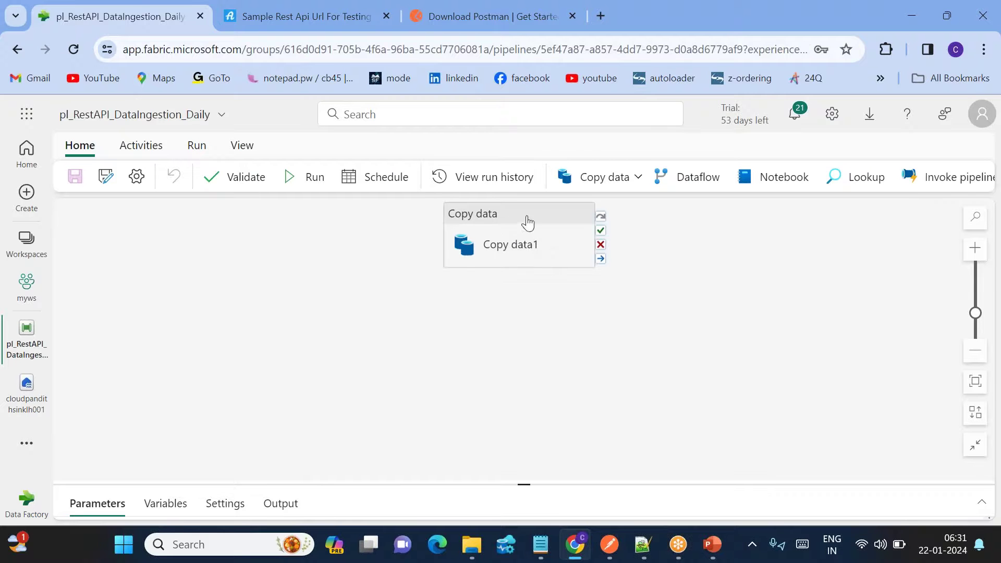
pyautogui.moveTo(516, 258); pyautogui.dragTo(514, 288)
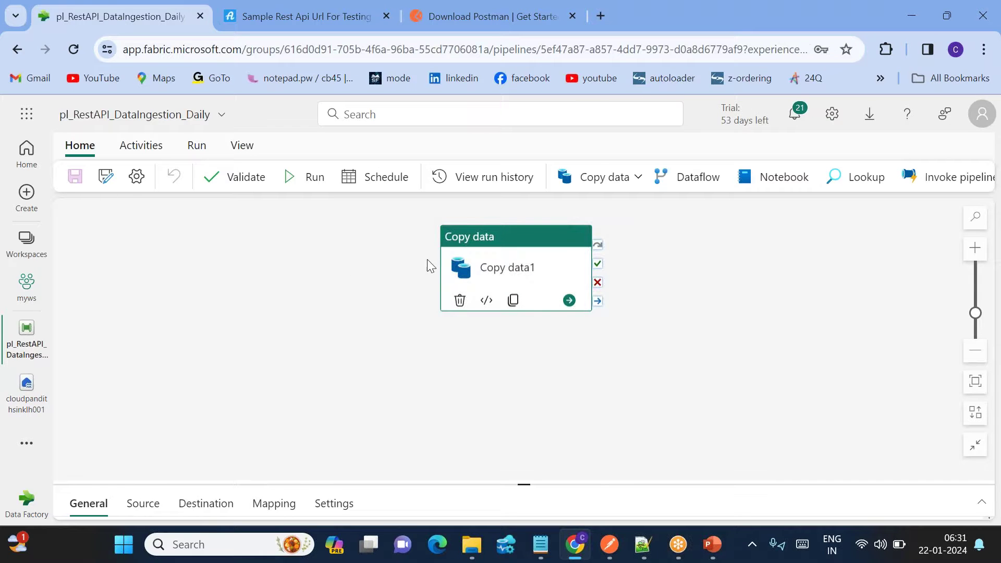
pyautogui.click(350, 267)
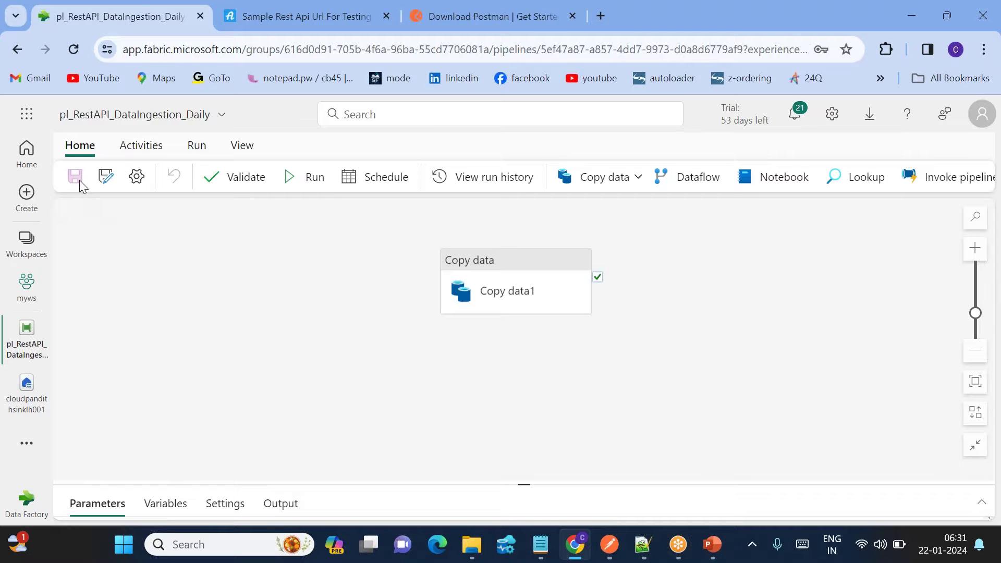
pyautogui.click(25, 383)
pyautogui.click(26, 442)
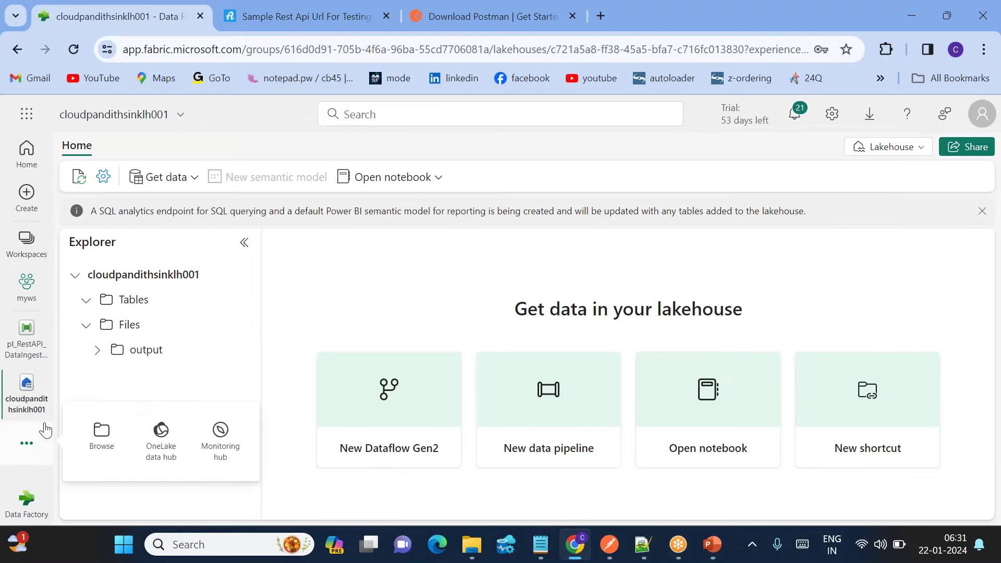
# Confirm the 6:31 AM Copy data1 run succeeded with 10 rows written as 1 file, then return to cloudpandithsinklh001.
pyautogui.click(228, 440)
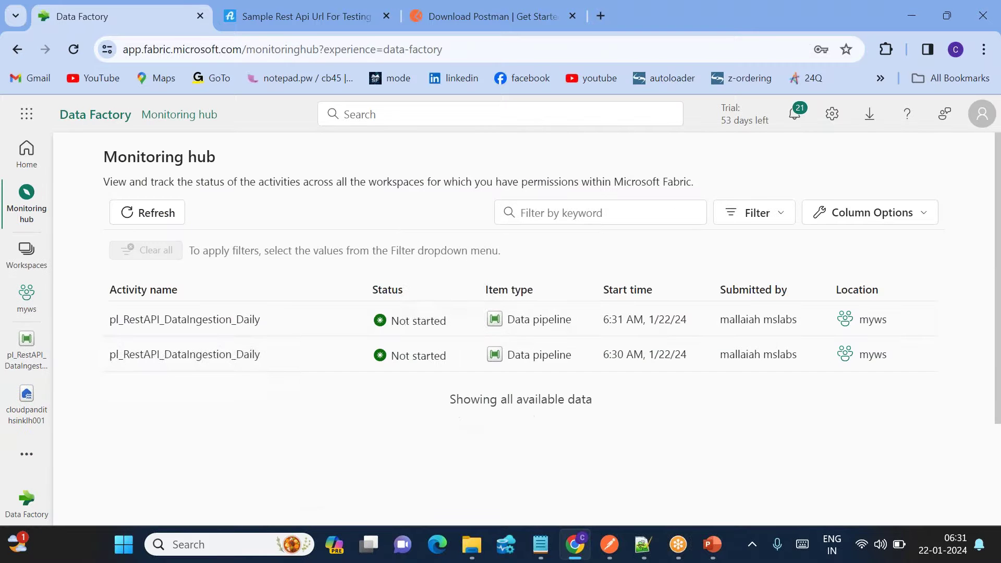
pyautogui.moveTo(625, 319); pyautogui.dragTo(602, 320)
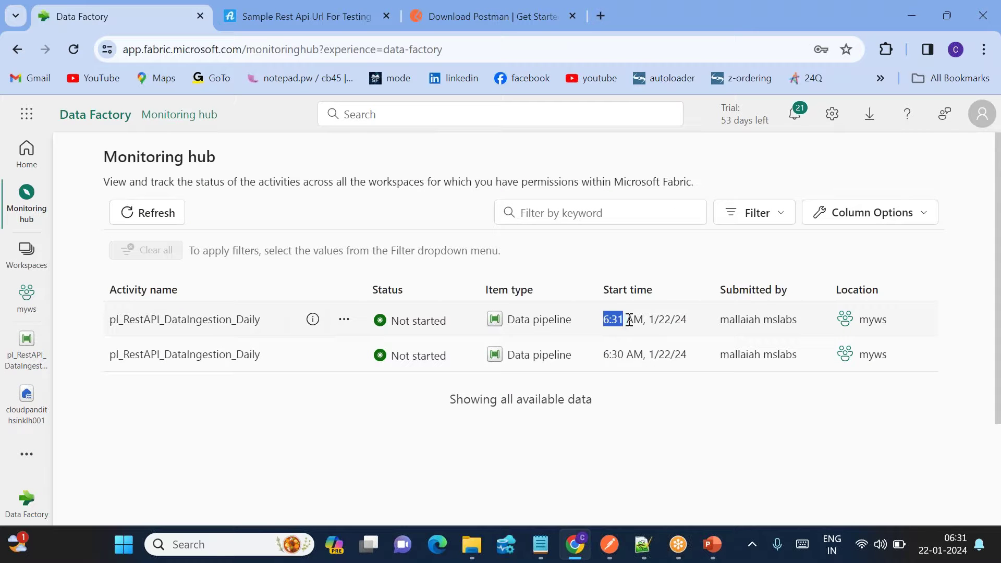
pyautogui.click(235, 322)
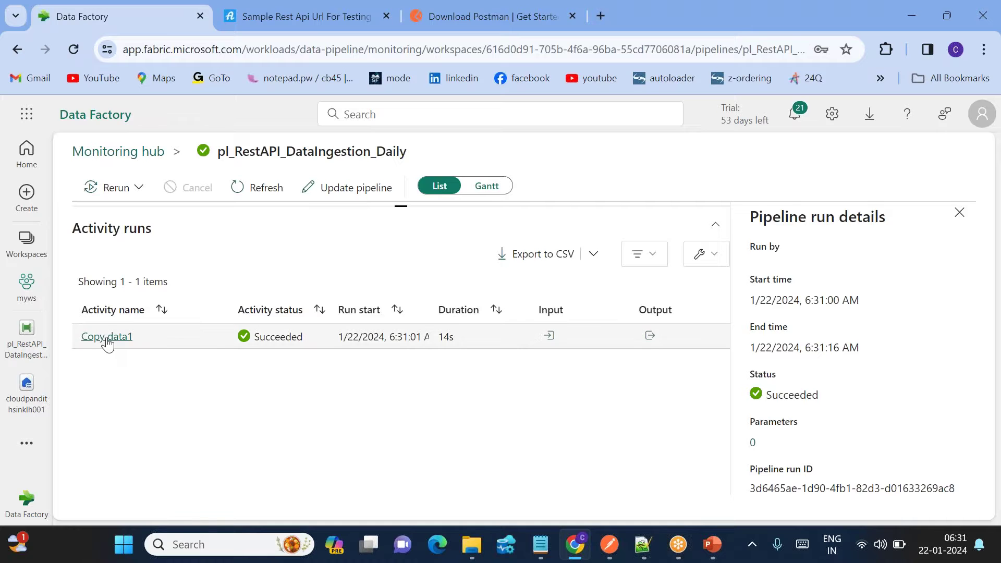
pyautogui.click(107, 337)
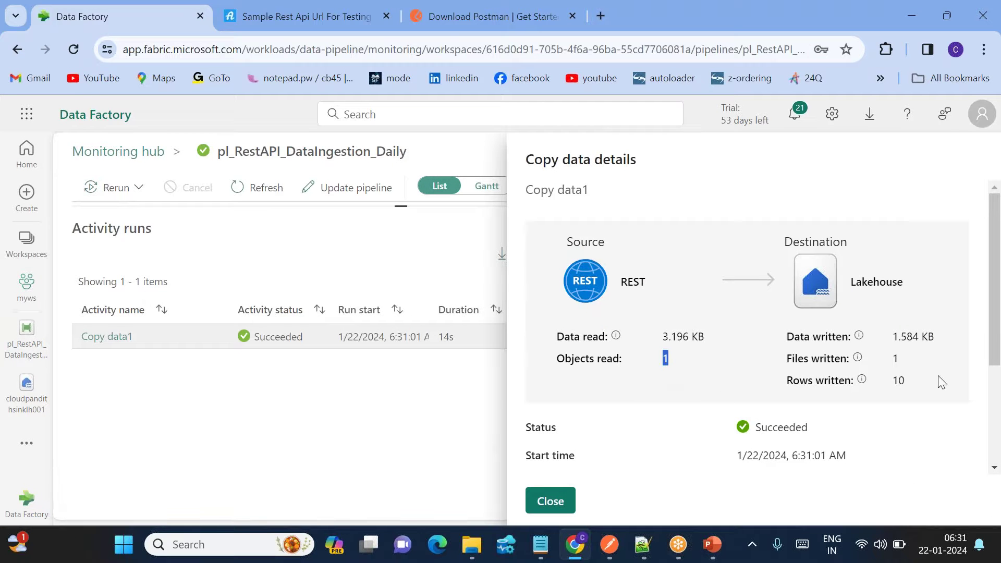
pyautogui.doubleClick(898, 380)
pyautogui.click(550, 501)
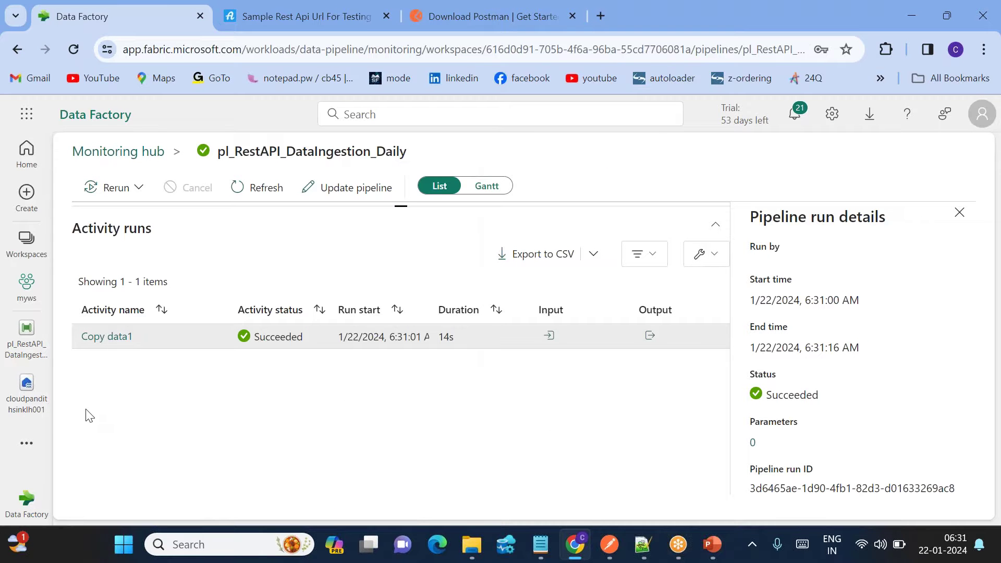
pyautogui.click(26, 391)
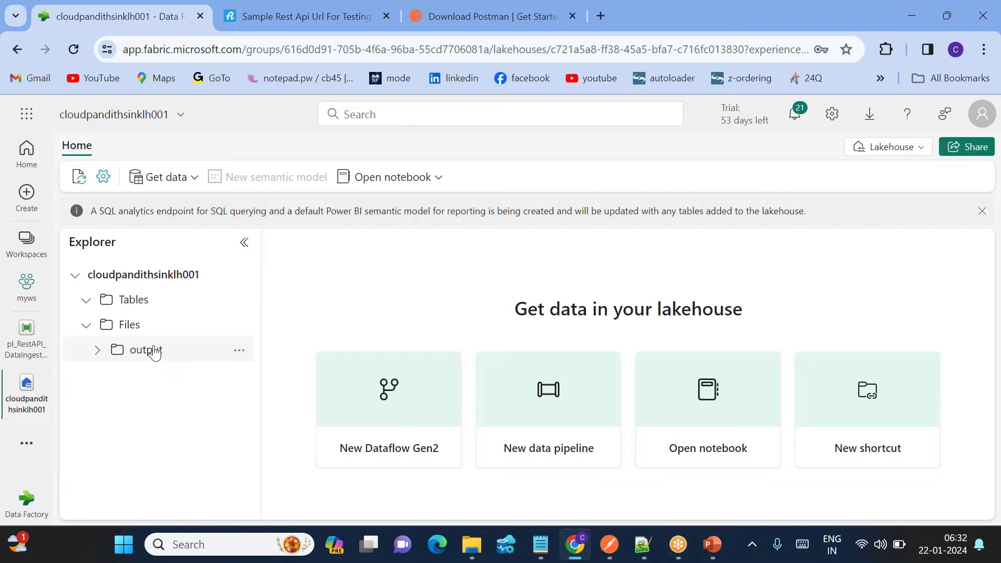
# Refresh the lakehouse output folder's contents.
pyautogui.click(149, 350)
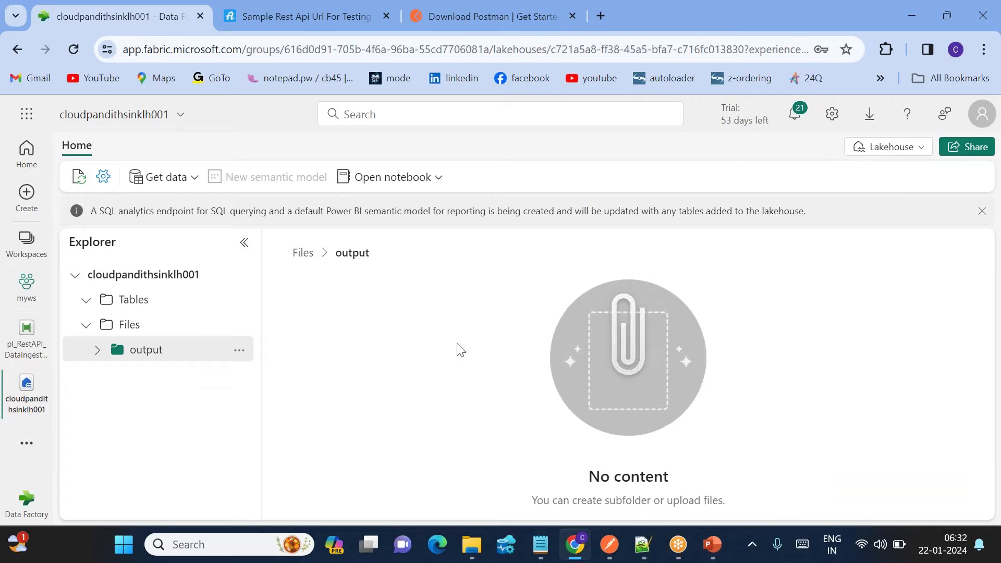
pyautogui.click(239, 351)
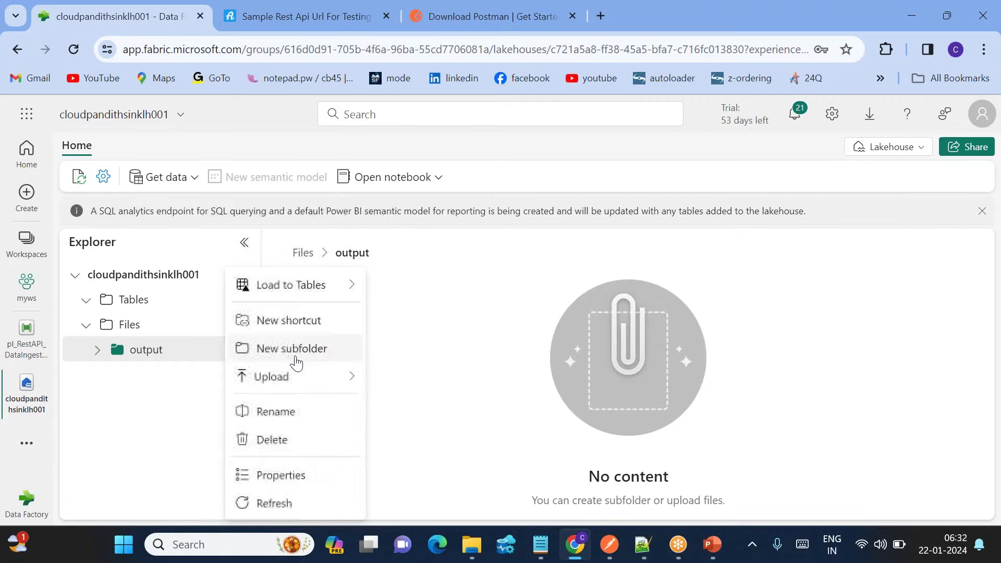
pyautogui.click(275, 504)
# Preview restpaioutput.csv and inspect its header line and ten user data rows.
pyautogui.click(376, 323)
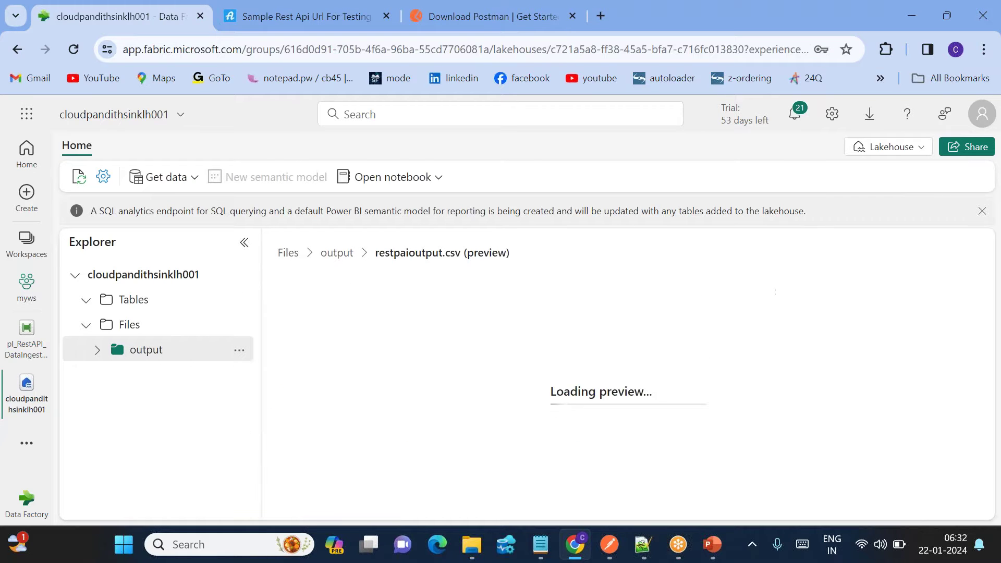
pyautogui.moveTo(387, 288); pyautogui.dragTo(934, 450)
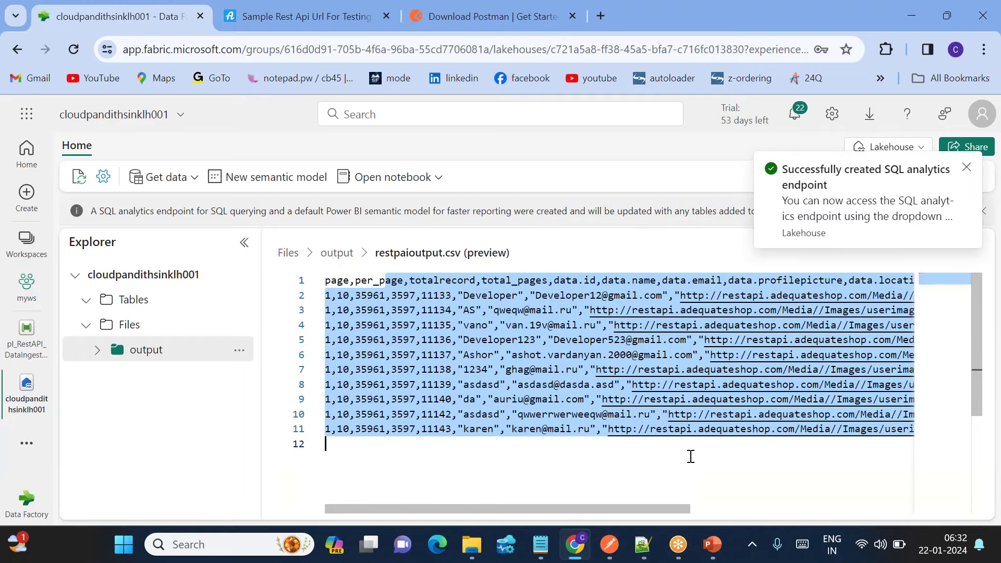
pyautogui.click(690, 457)
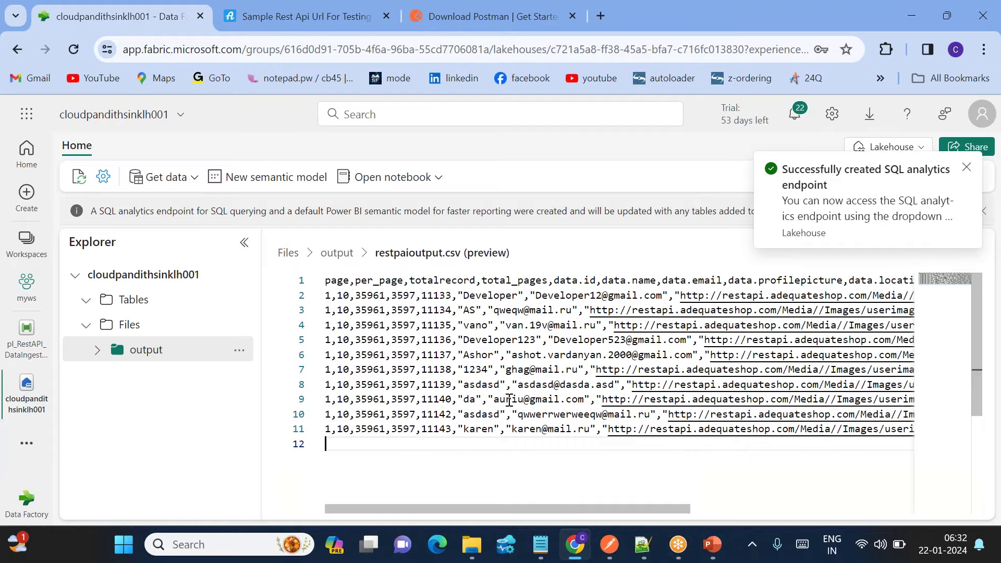
pyautogui.moveTo(392, 296); pyautogui.dragTo(809, 444)
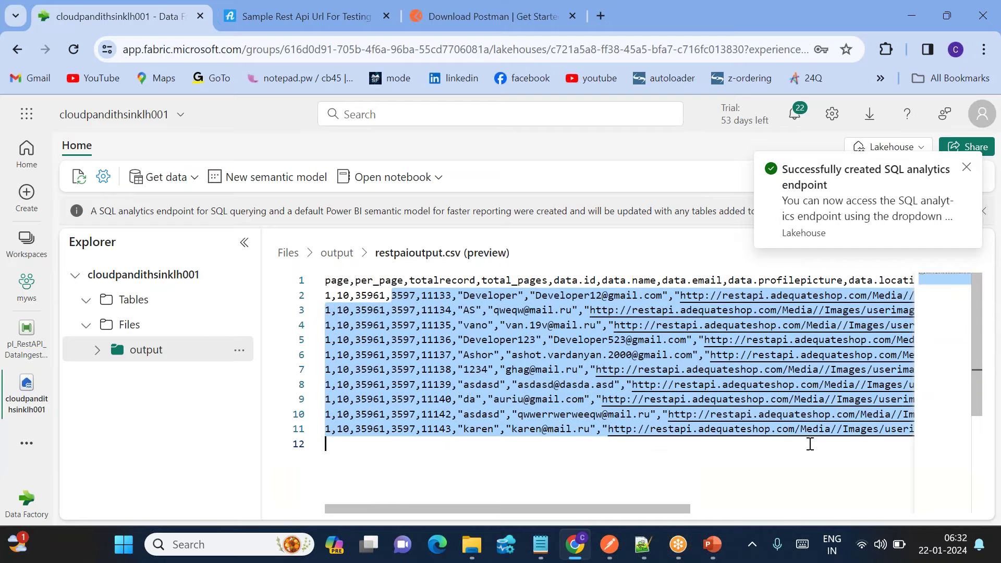
pyautogui.click(753, 453)
pyautogui.click(967, 167)
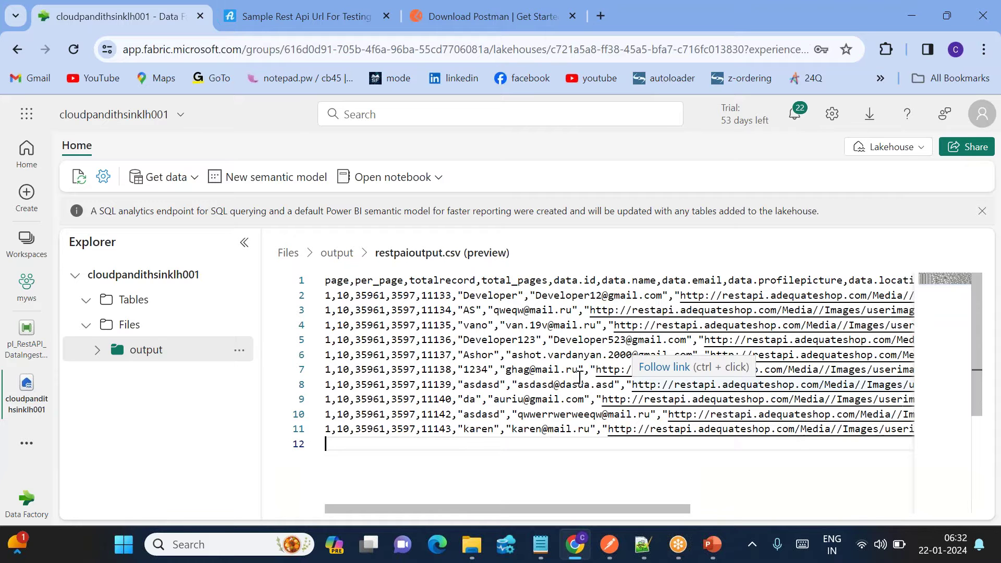
pyautogui.rightClick(554, 429)
pyautogui.click(389, 452)
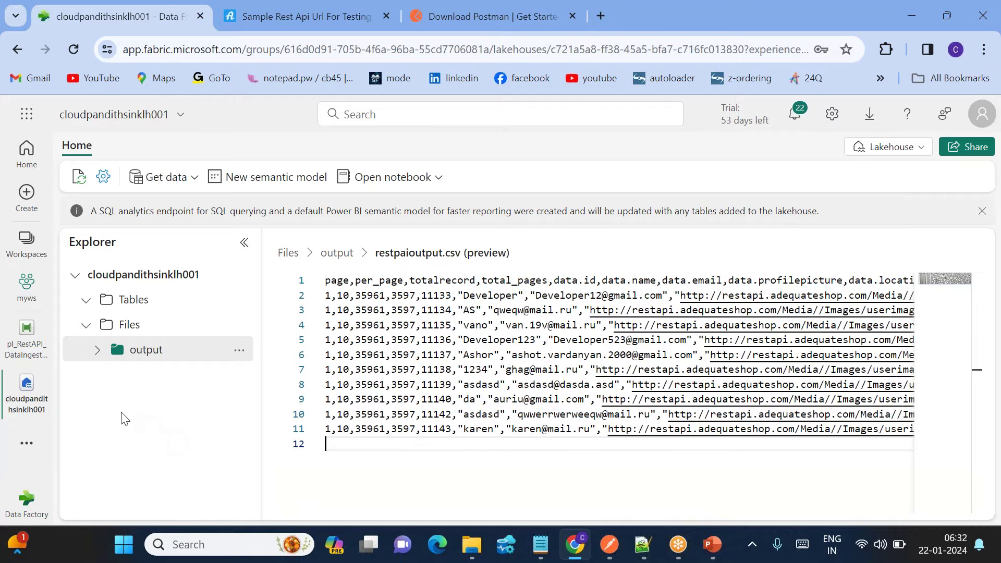
pyautogui.click(20, 460)
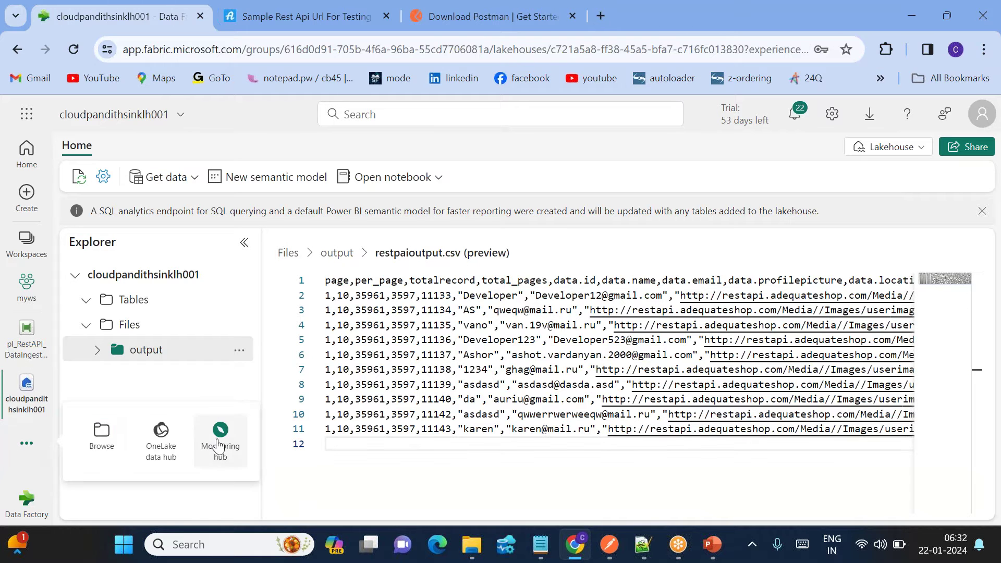
# In the Monitoring hub, view the 6:31 AM run's details, then go back and open the 6:30 AM run.
pyautogui.click(219, 433)
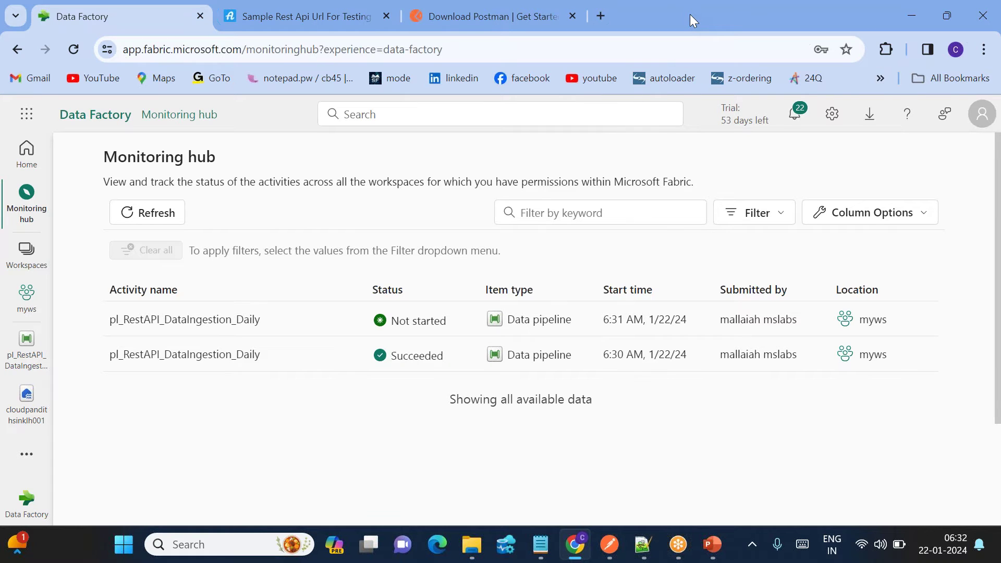
pyautogui.click(157, 214)
pyautogui.click(213, 320)
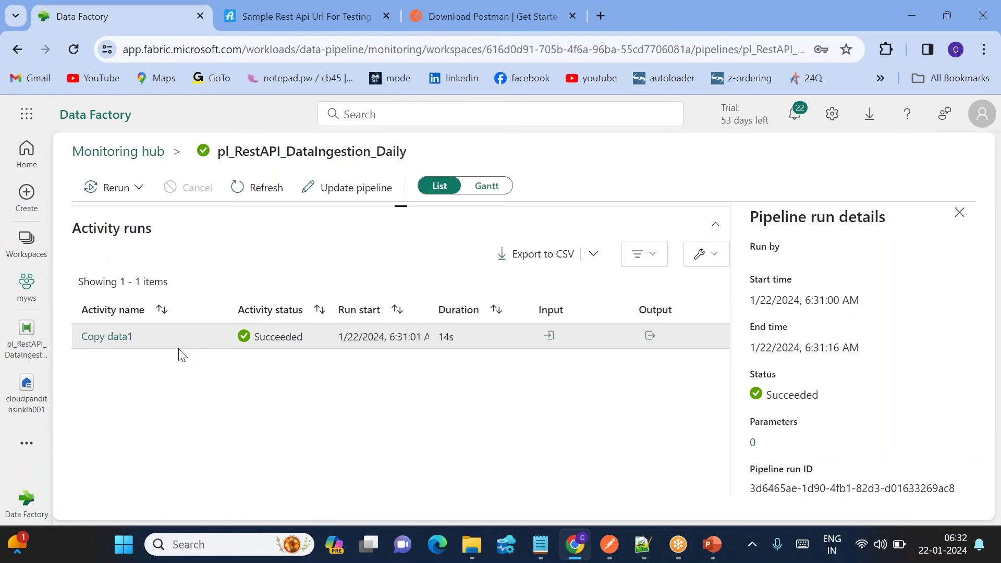
pyautogui.click(152, 156)
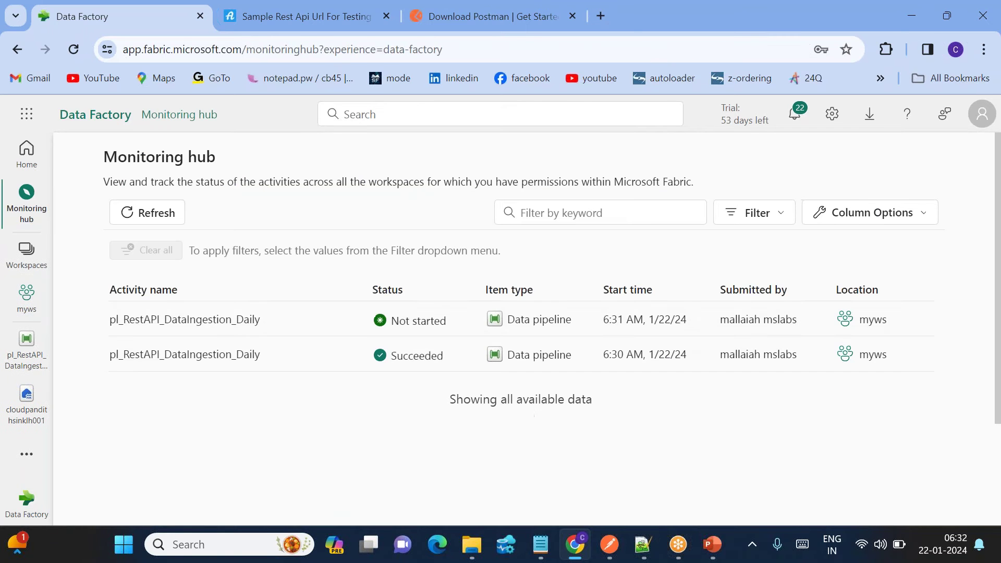
pyautogui.click(223, 357)
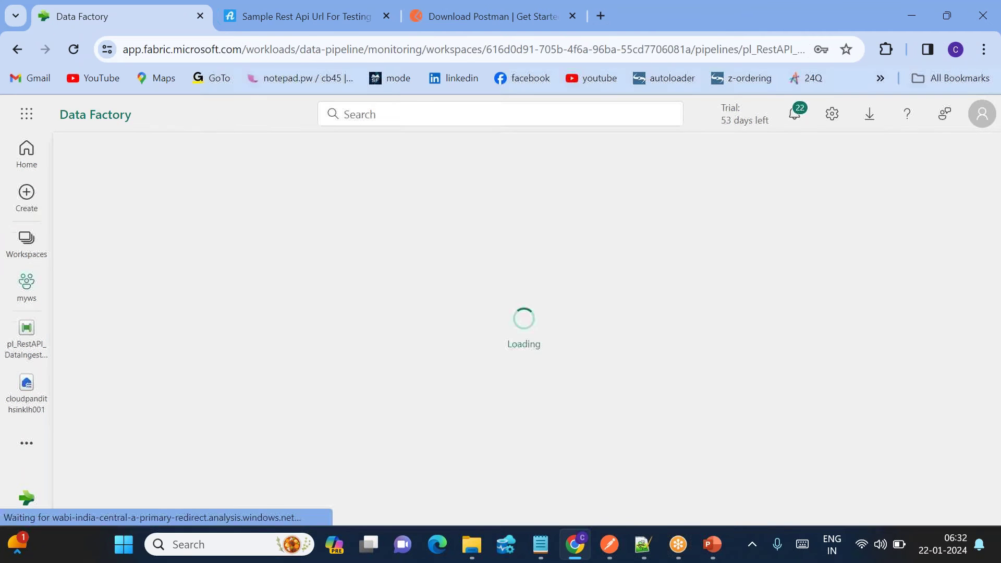